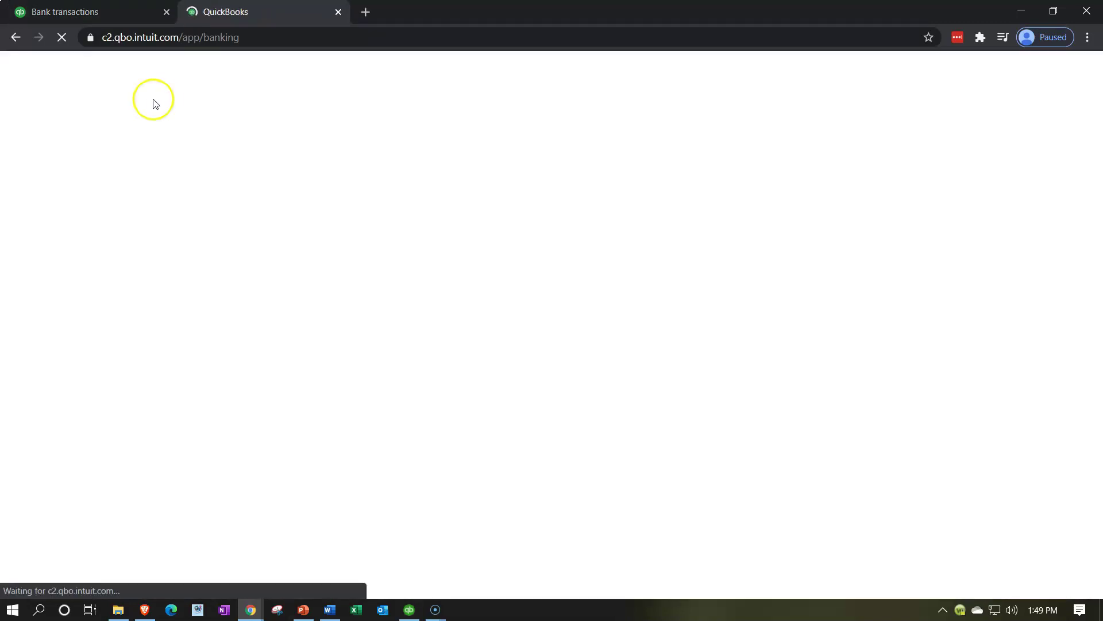
# - Duplicate the current QuickBooks browser tab and open the Profit and Loss report in the copy
pyautogui.rightClick(280, 20)
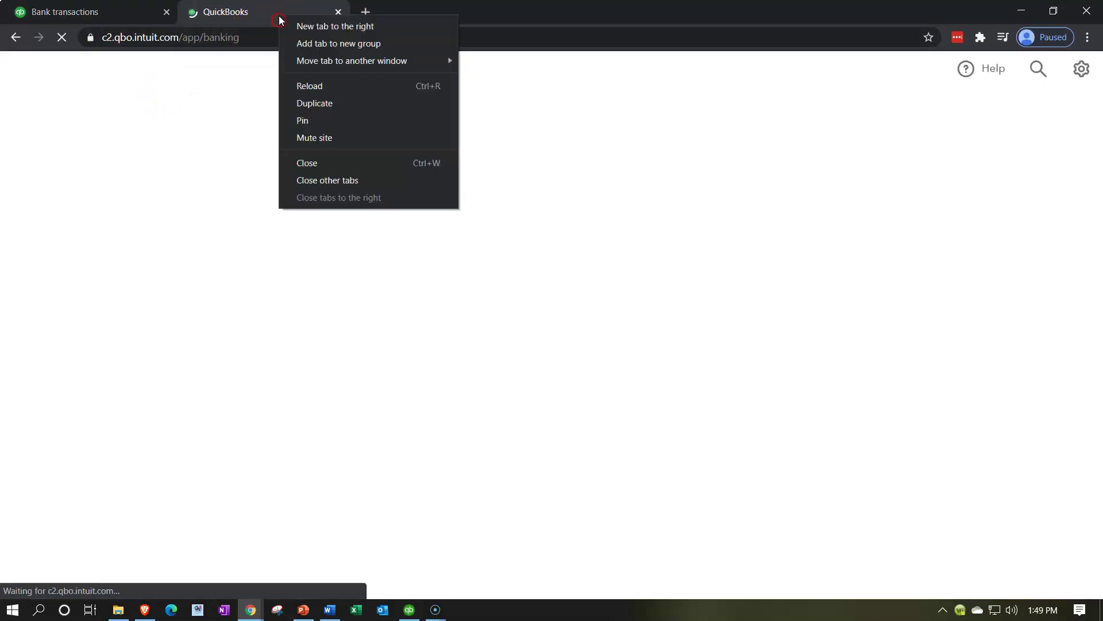
pyautogui.click(305, 102)
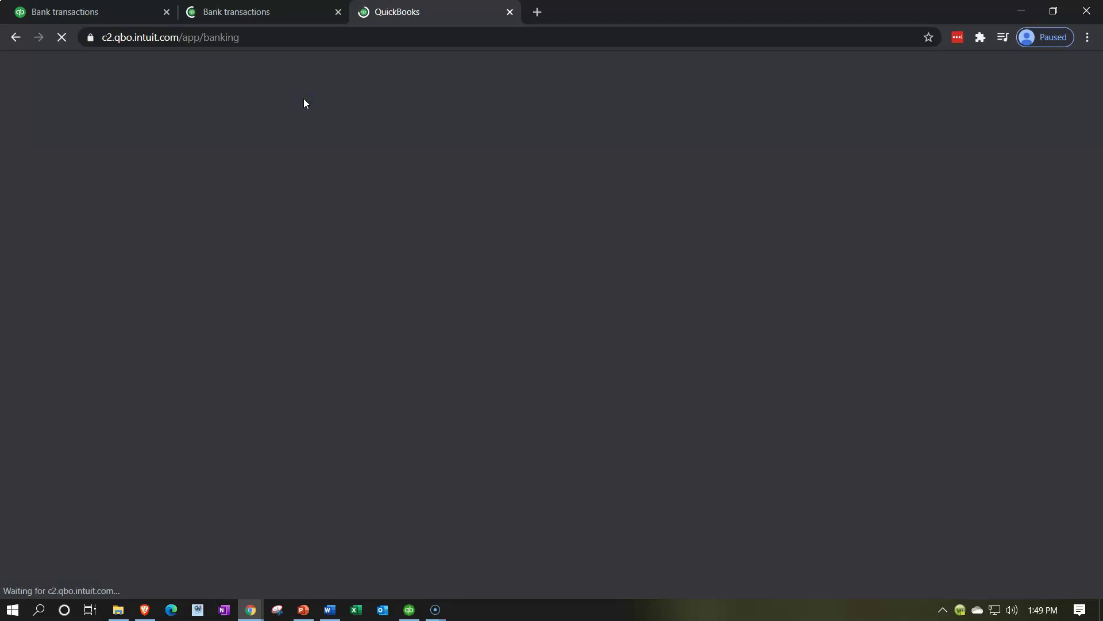
pyautogui.click(36, 422)
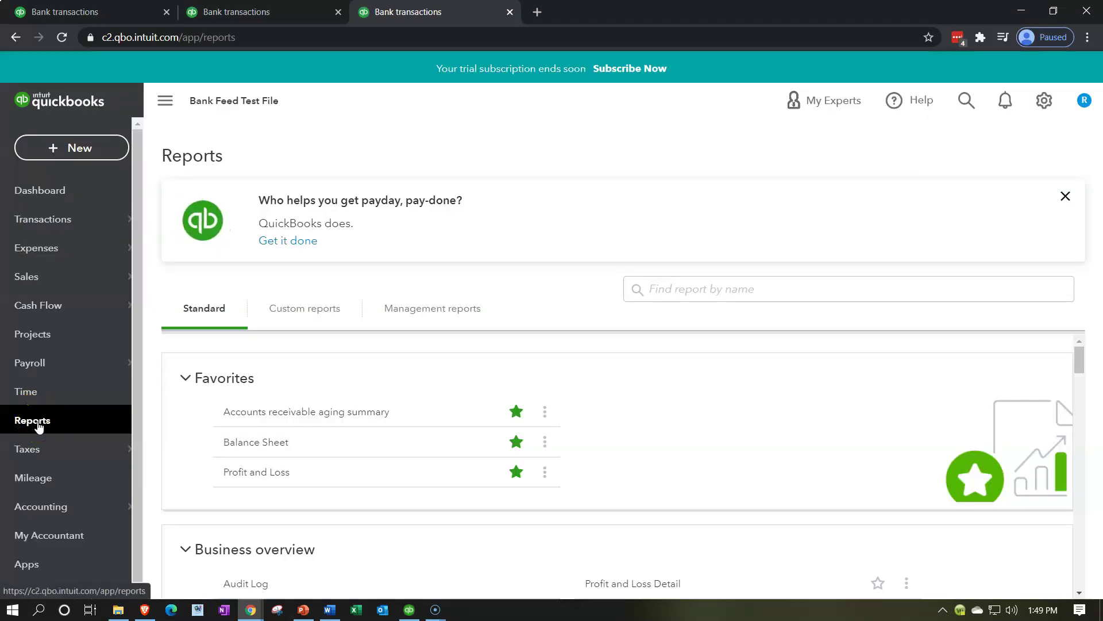
pyautogui.click(261, 476)
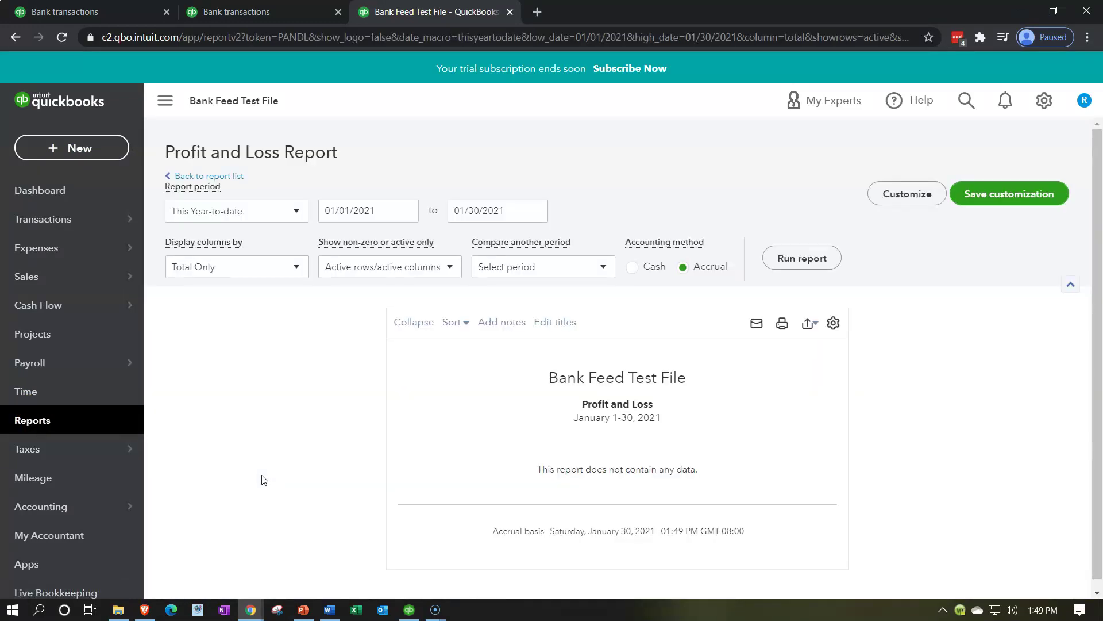
# - Run the Profit and Loss report for the period 01/01/2020 to 12/31/2020
pyautogui.click(385, 210)
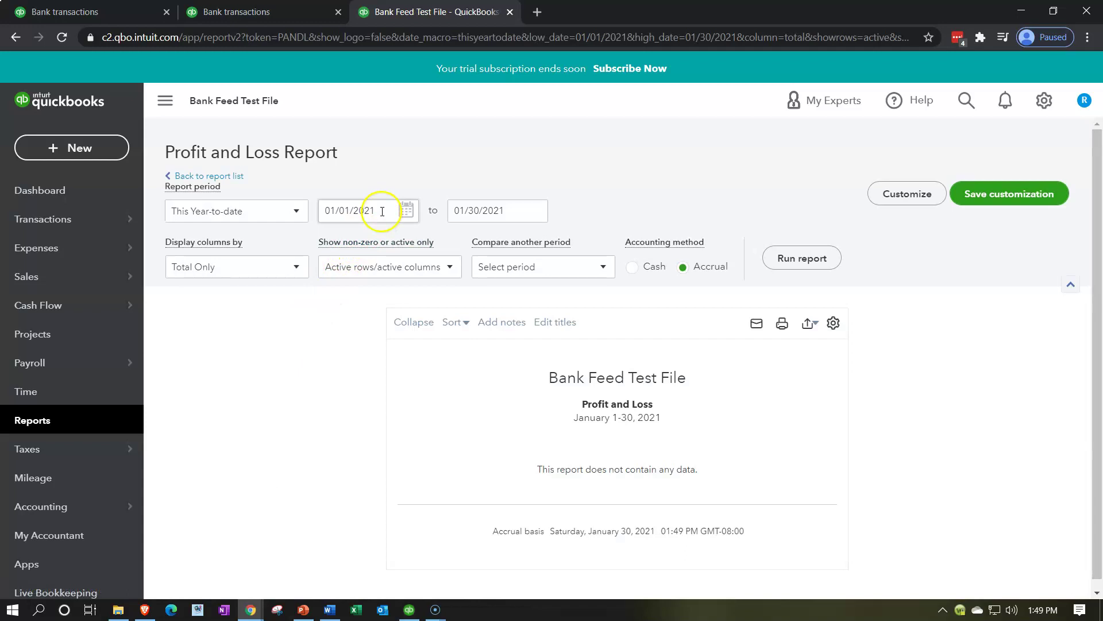
pyautogui.write('01/01/2020')
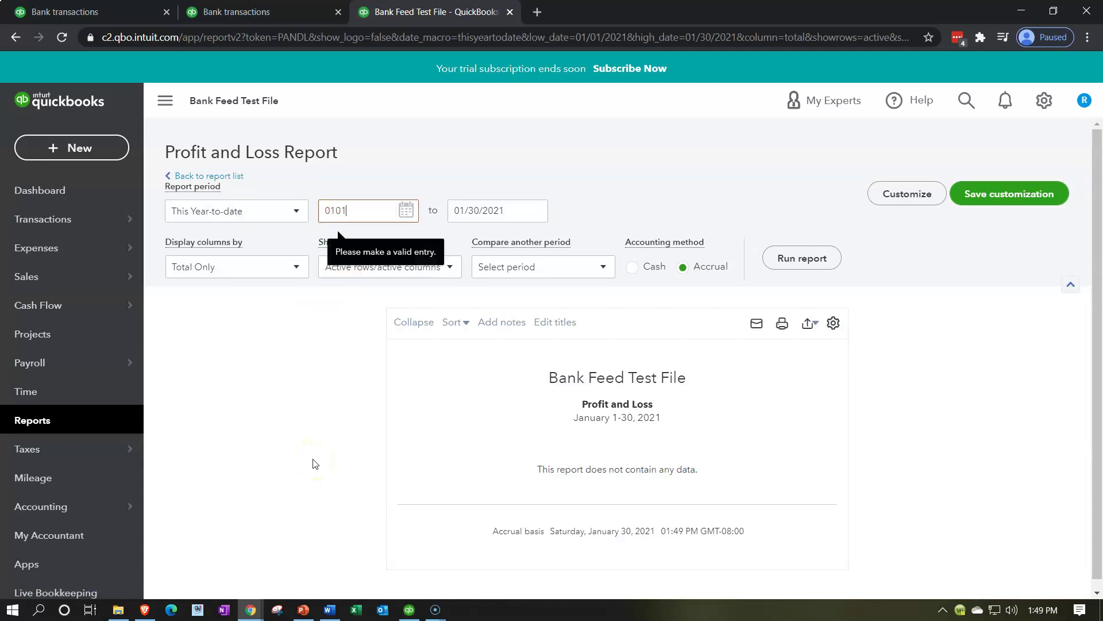
pyautogui.press('Tab')
pyautogui.write('12/31/2020')
pyautogui.press('Tab')
pyautogui.click(783, 258)
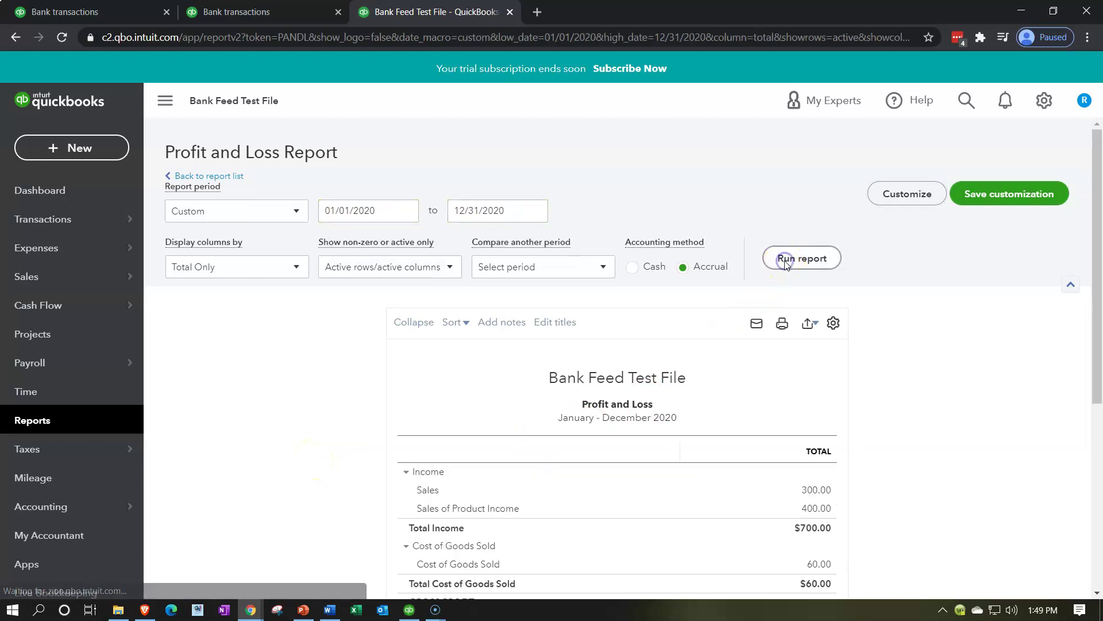
# - Hide the navigation menu and enlarge the page to read the Profit and Loss report
pyautogui.scroll(-3, 402, 172)
pyautogui.click(169, 113)
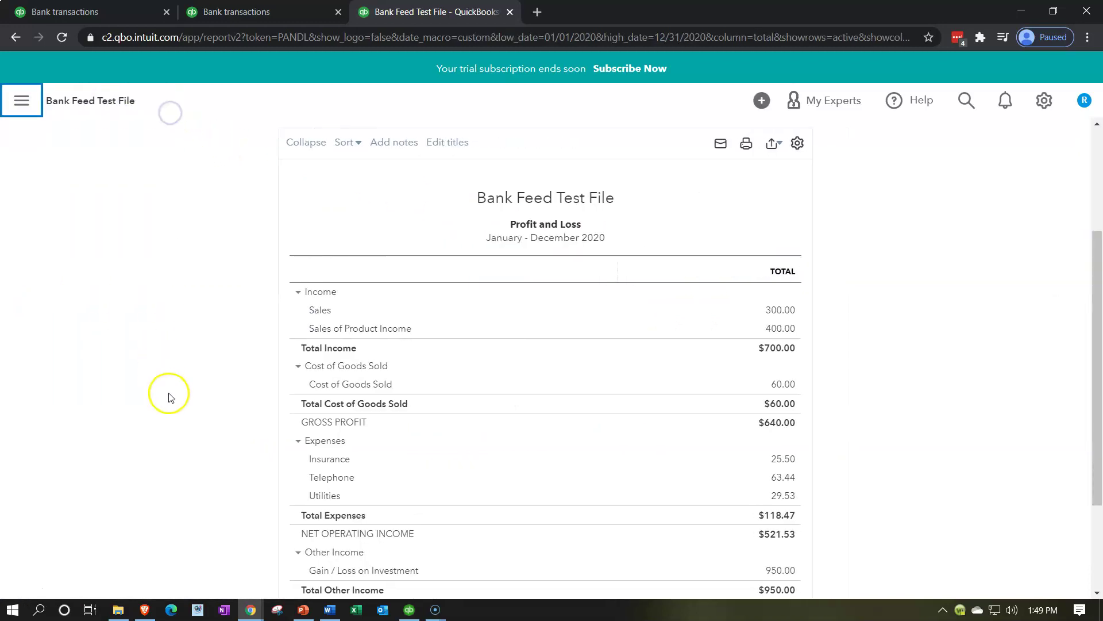
pyautogui.hotkey('ctrl', '+')
pyautogui.hotkey('ctrl', '+')
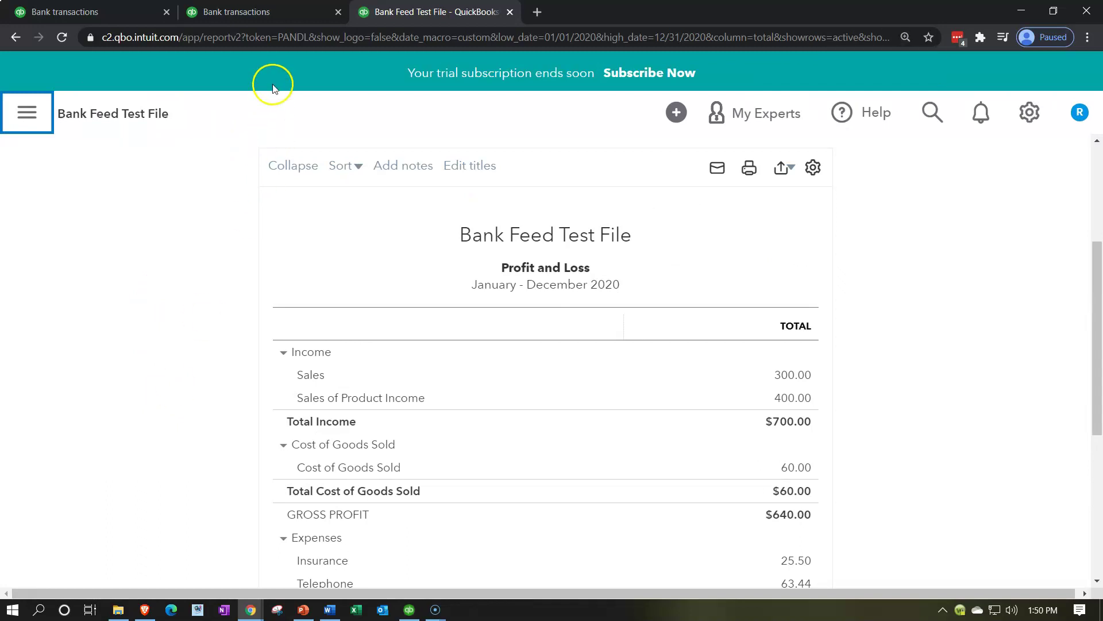
# - Open the Balance Sheet report in the second browser tab and hide its navigation menu
pyautogui.click(263, 16)
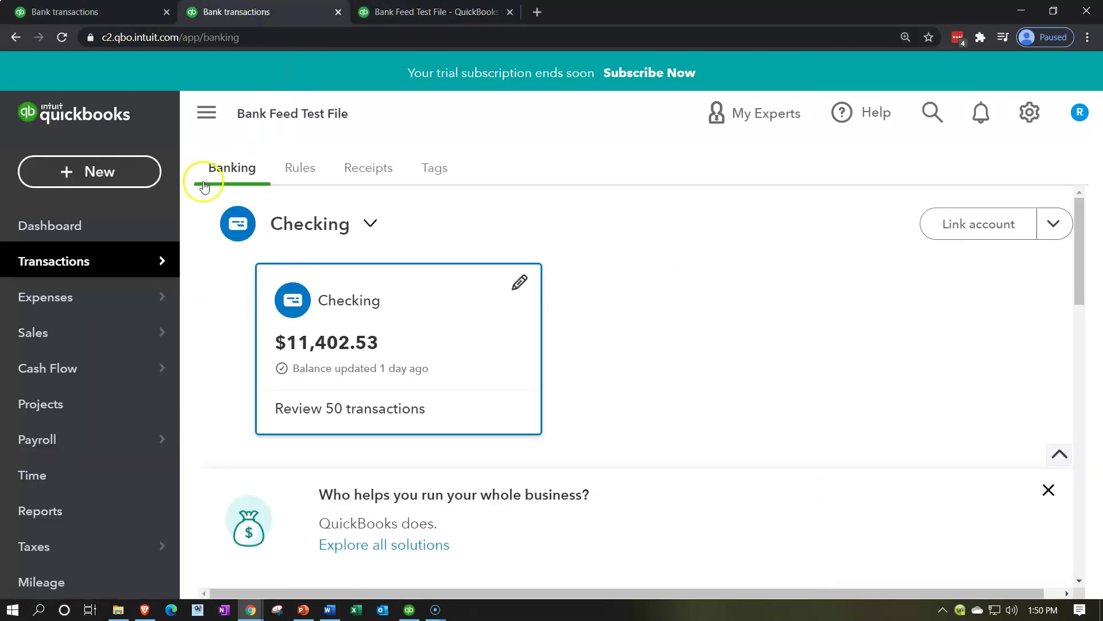
pyautogui.click(90, 495)
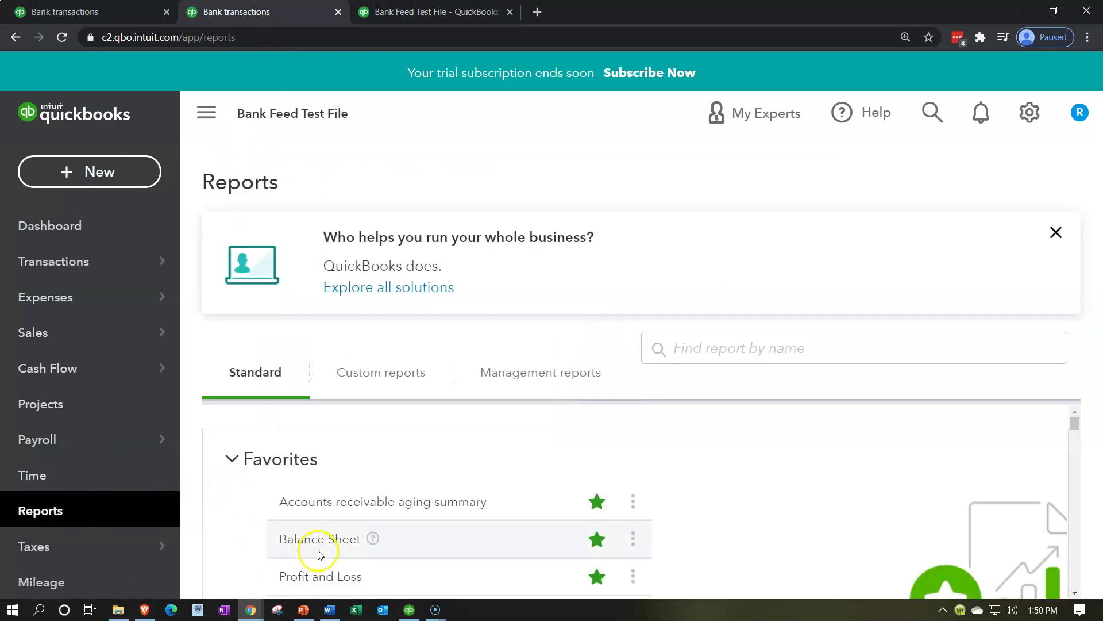
pyautogui.click(328, 544)
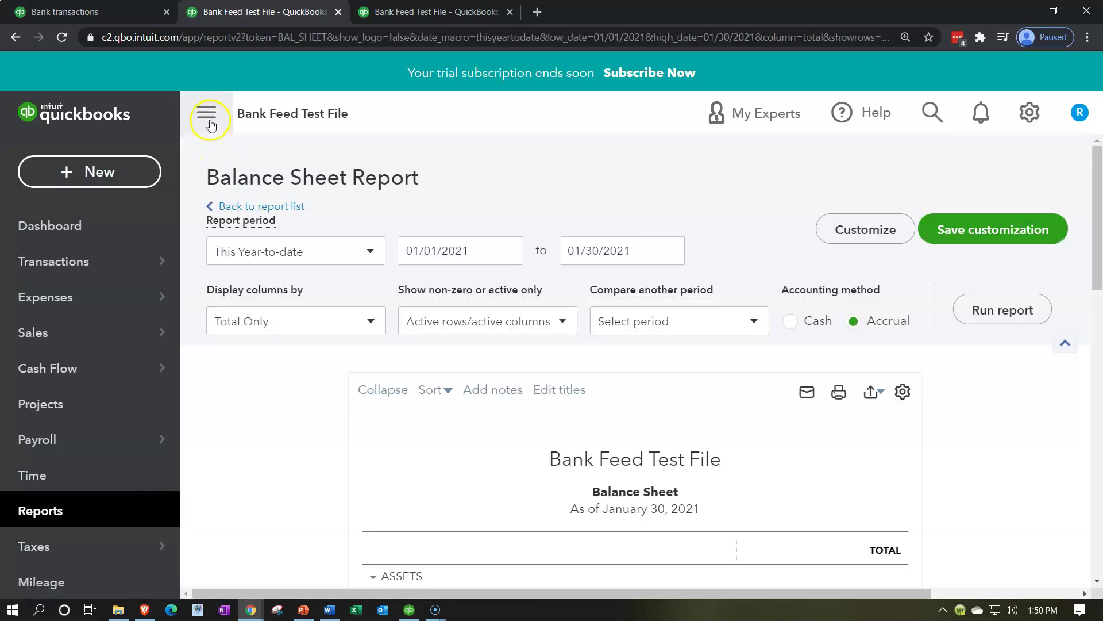
pyautogui.click(206, 112)
pyautogui.scroll(-4, 211, 122)
pyautogui.scroll(4, 214, 258)
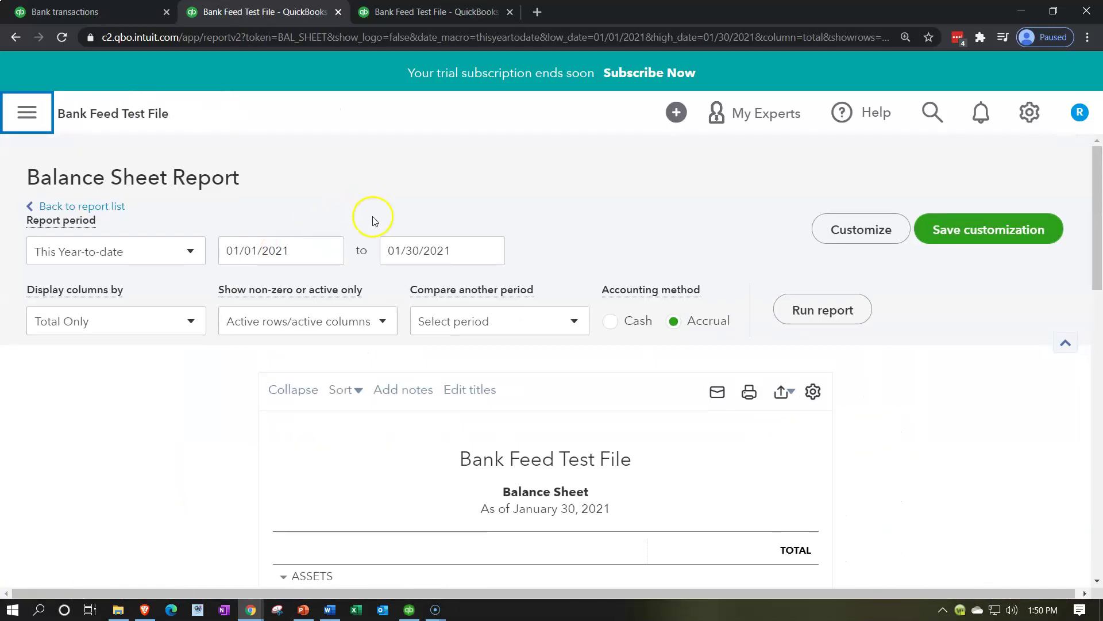
# - Run the Balance Sheet report for the period 01/01/2020 to 12/31/2020
pyautogui.click(313, 247)
pyautogui.write('010120')
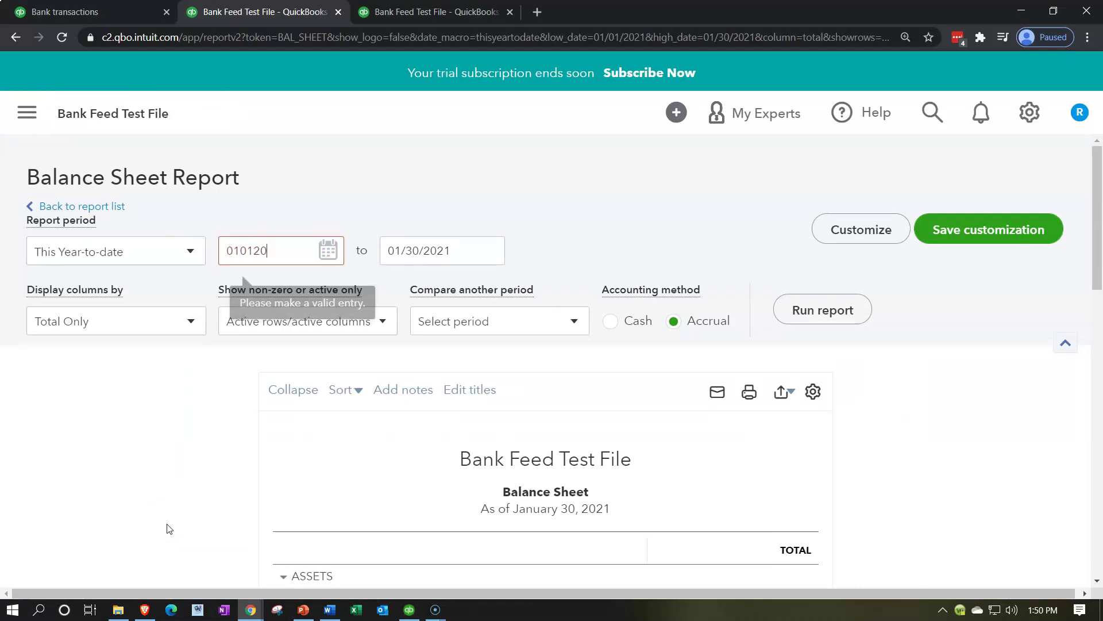
pyautogui.press('Tab')
pyautogui.write('123120')
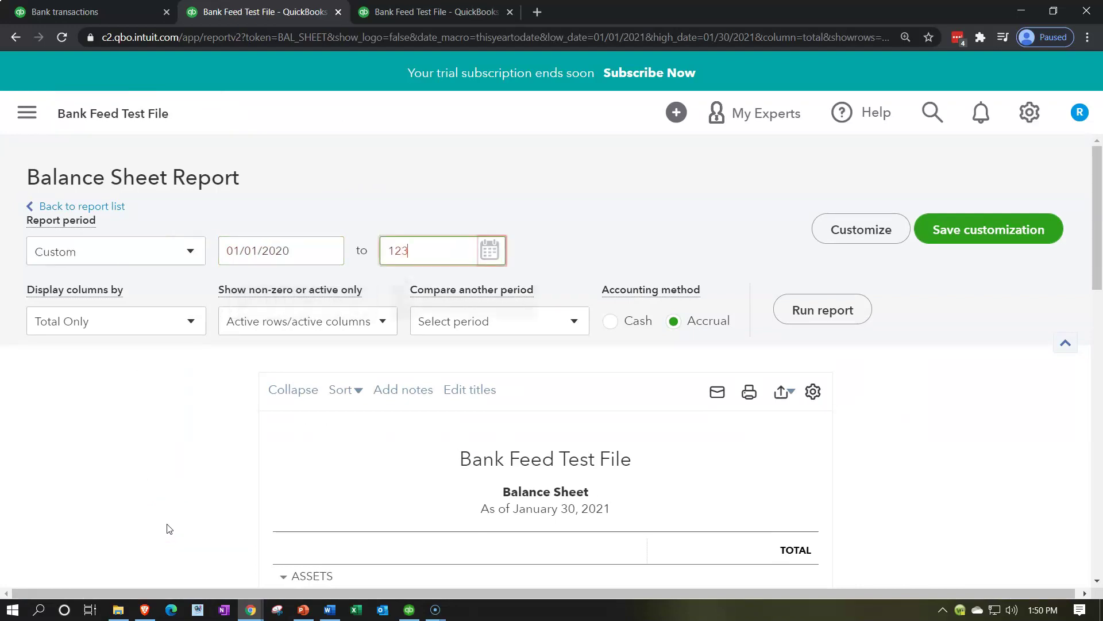
pyautogui.press('Tab')
pyautogui.click(824, 309)
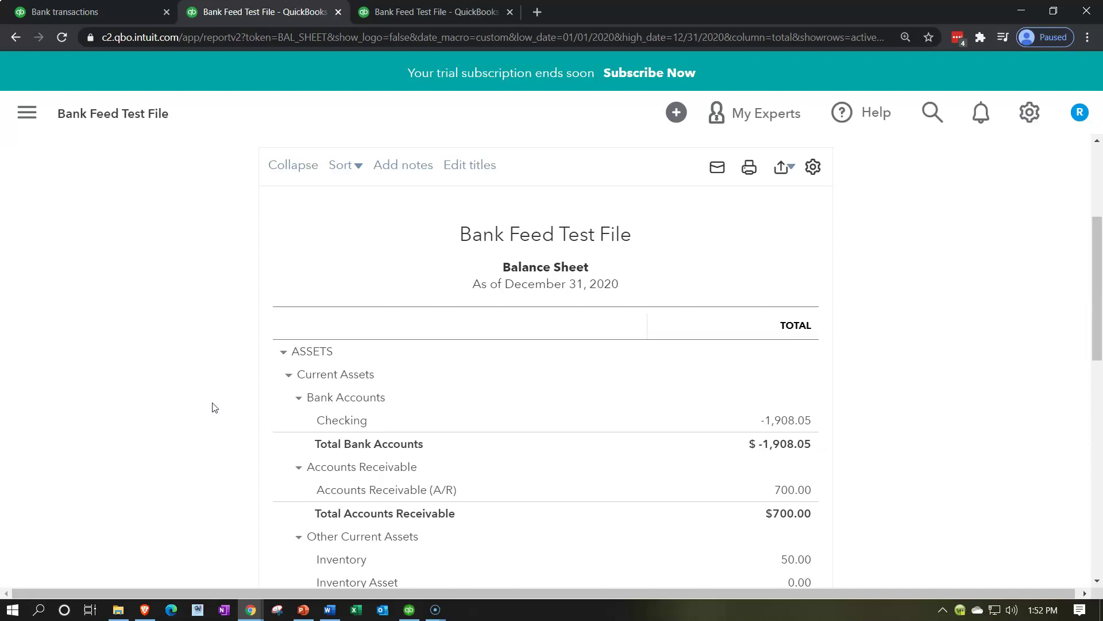
# - Examine the Balance Sheet's checking account, other assets, liabilities, and equity lines including owner's equity and net income
pyautogui.scroll(-1, 215, 408)
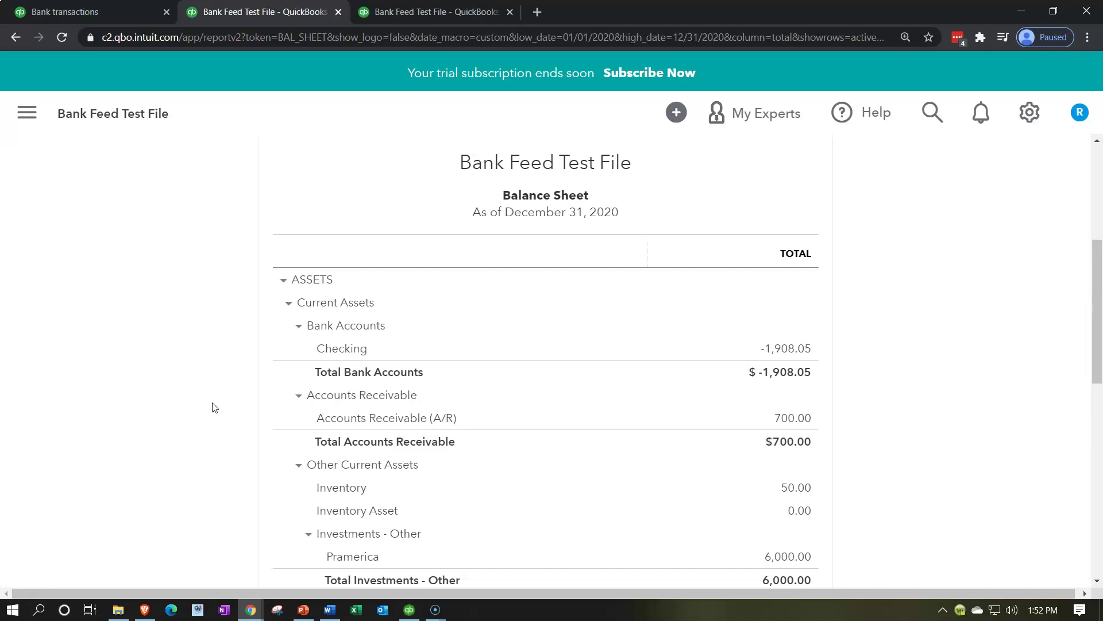
pyautogui.scroll(-3, 215, 408)
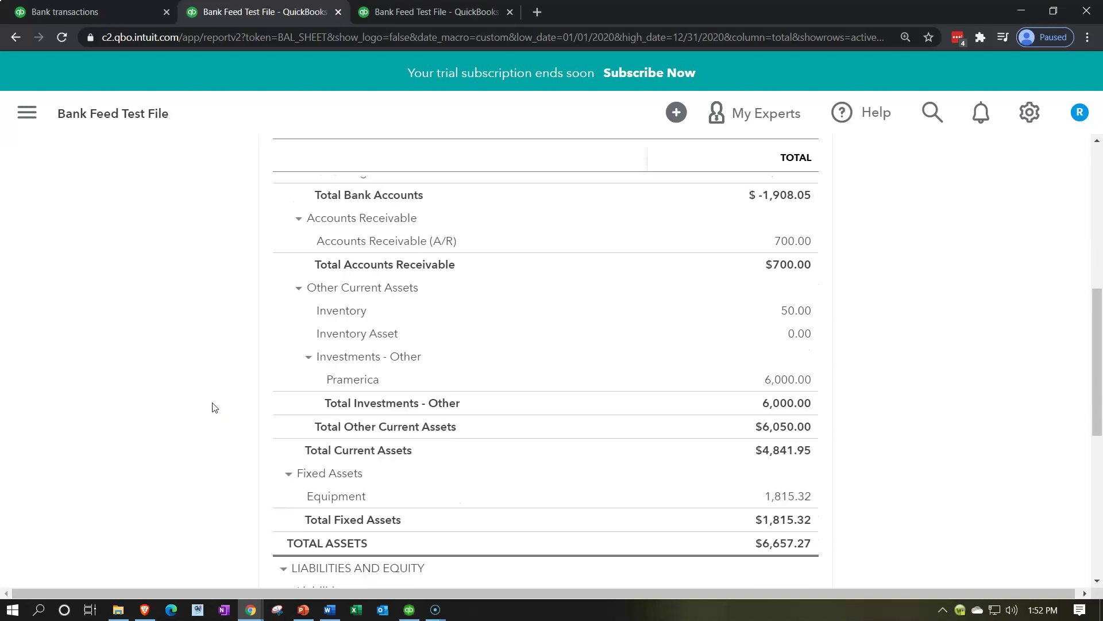
pyautogui.scroll(2, 214, 408)
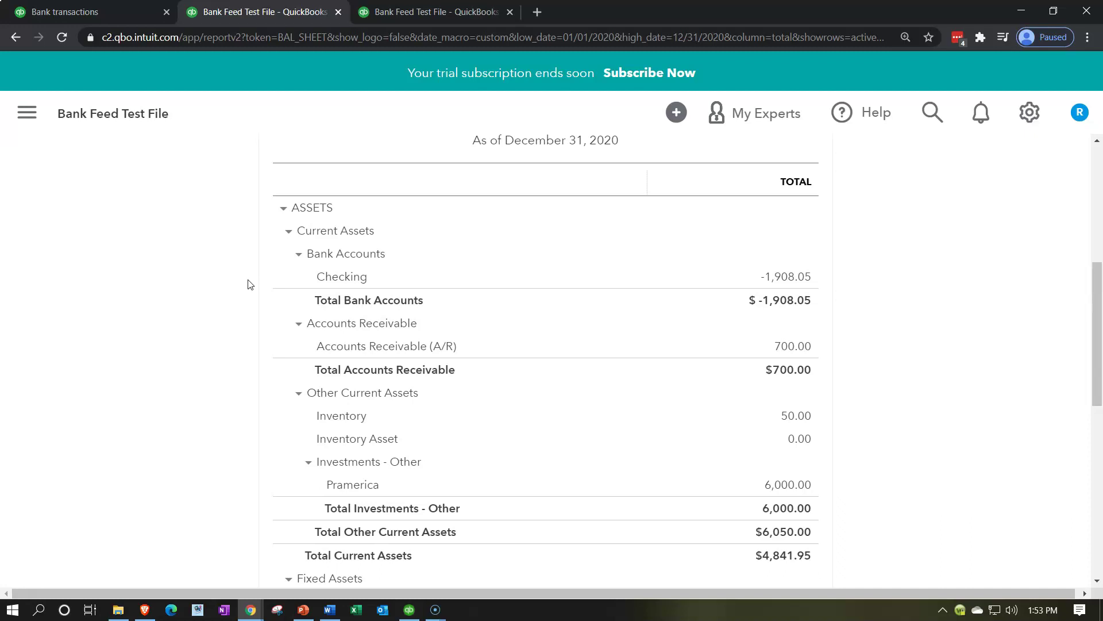
pyautogui.click(280, 277)
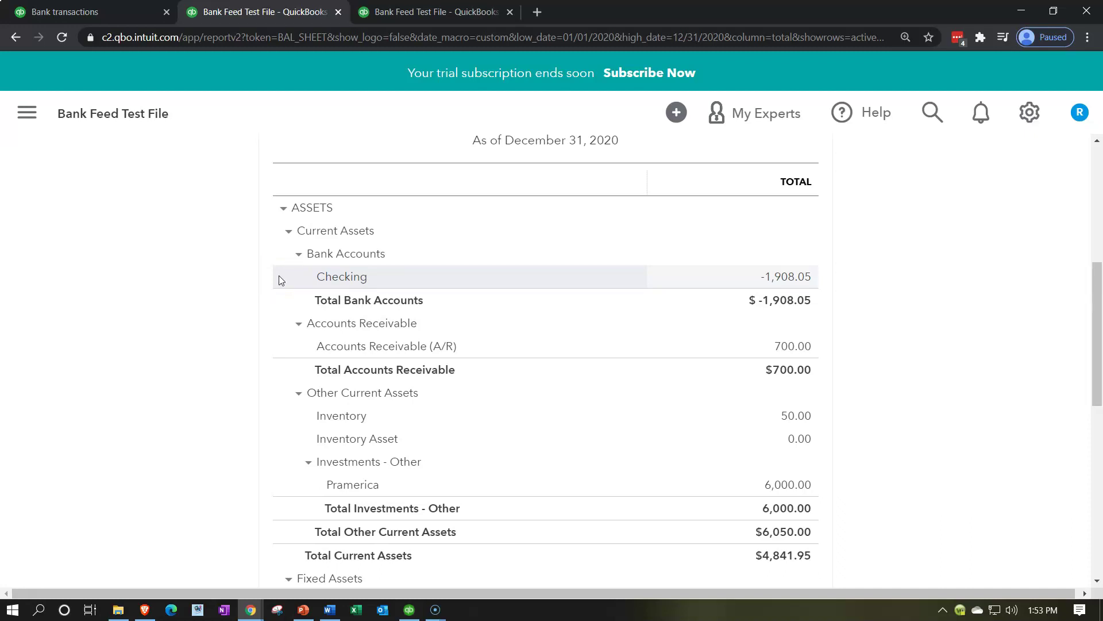
pyautogui.scroll(-10, 279, 279)
pyautogui.click(273, 362)
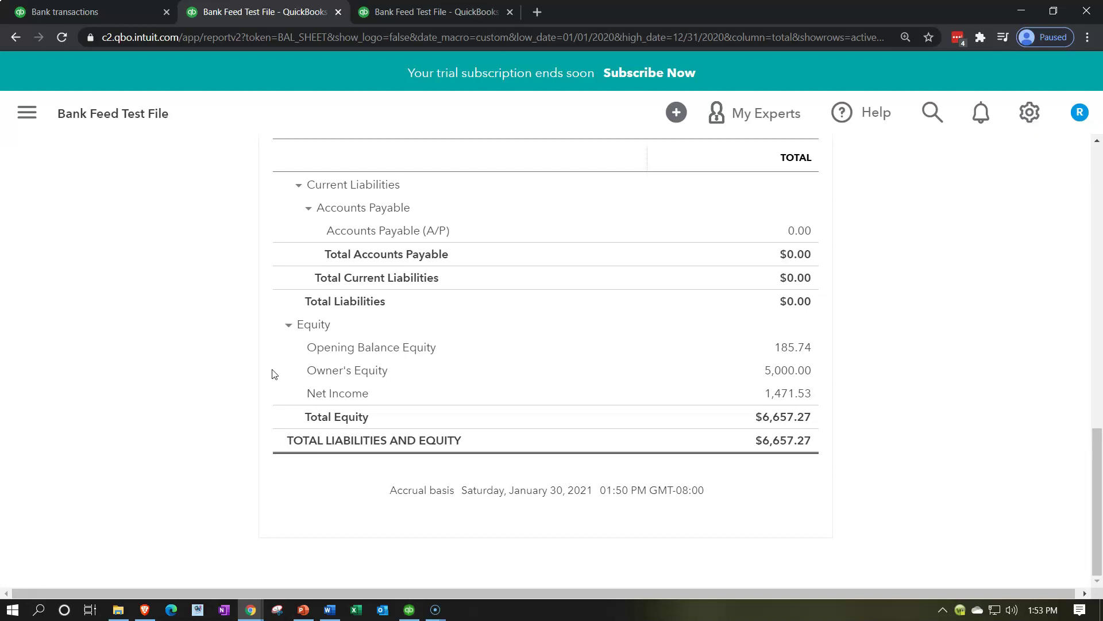
pyautogui.scroll(1, 273, 374)
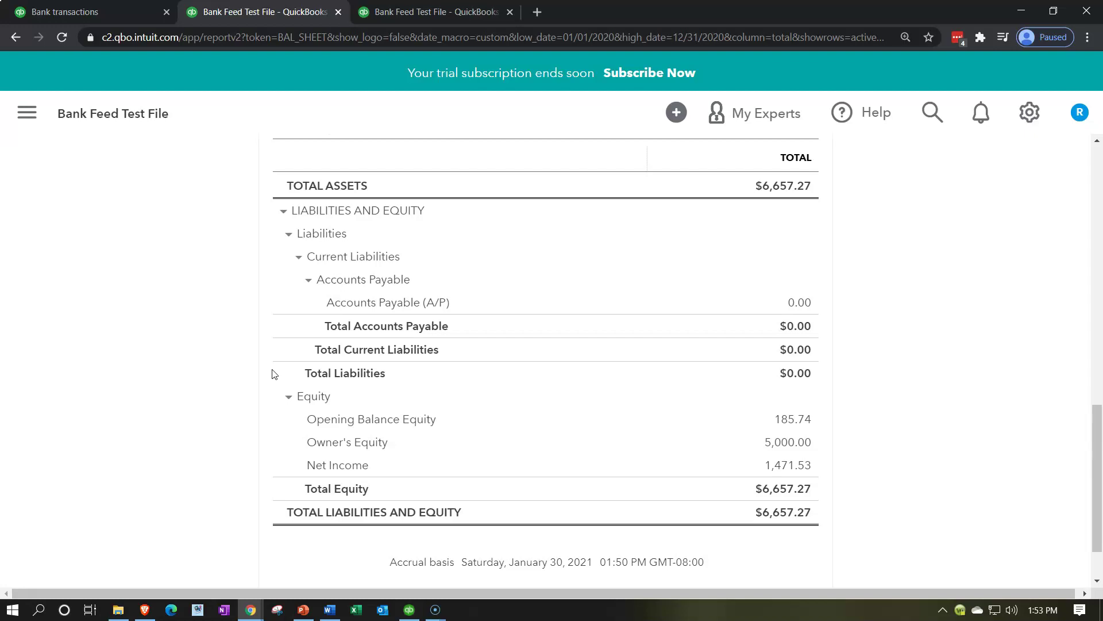
pyautogui.scroll(8, 272, 374)
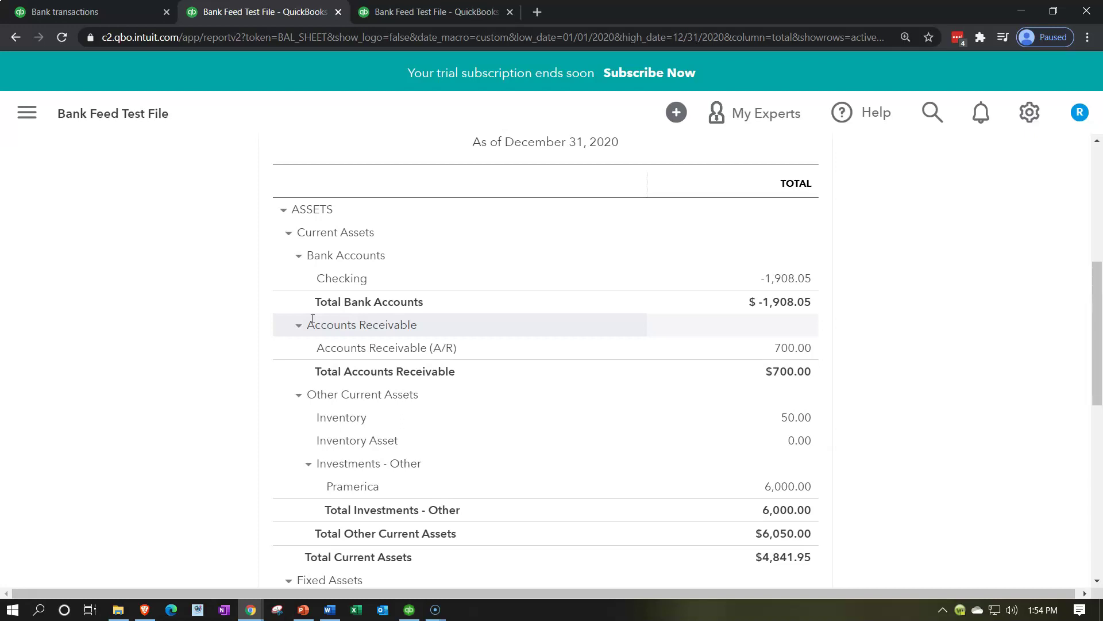
pyautogui.scroll(-10, 312, 319)
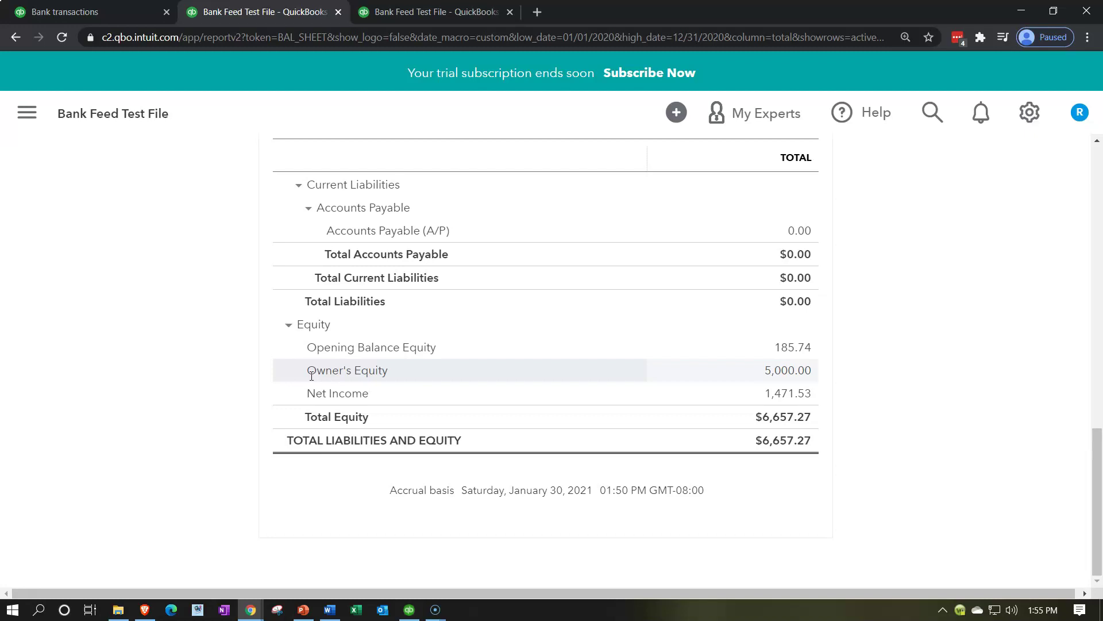
pyautogui.click(270, 390)
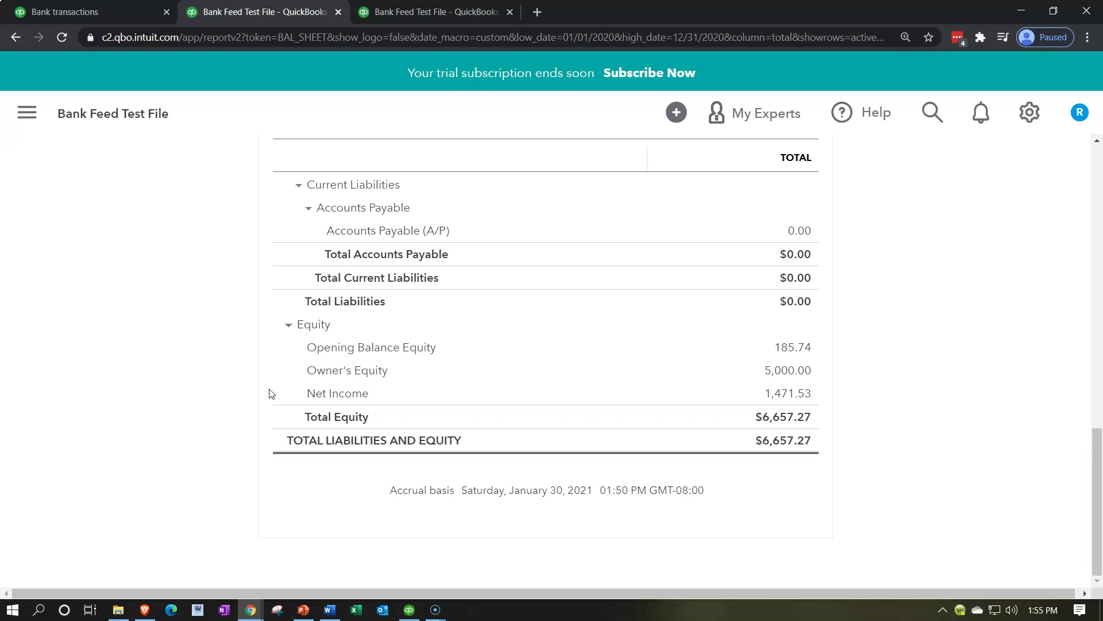
pyautogui.click(290, 395)
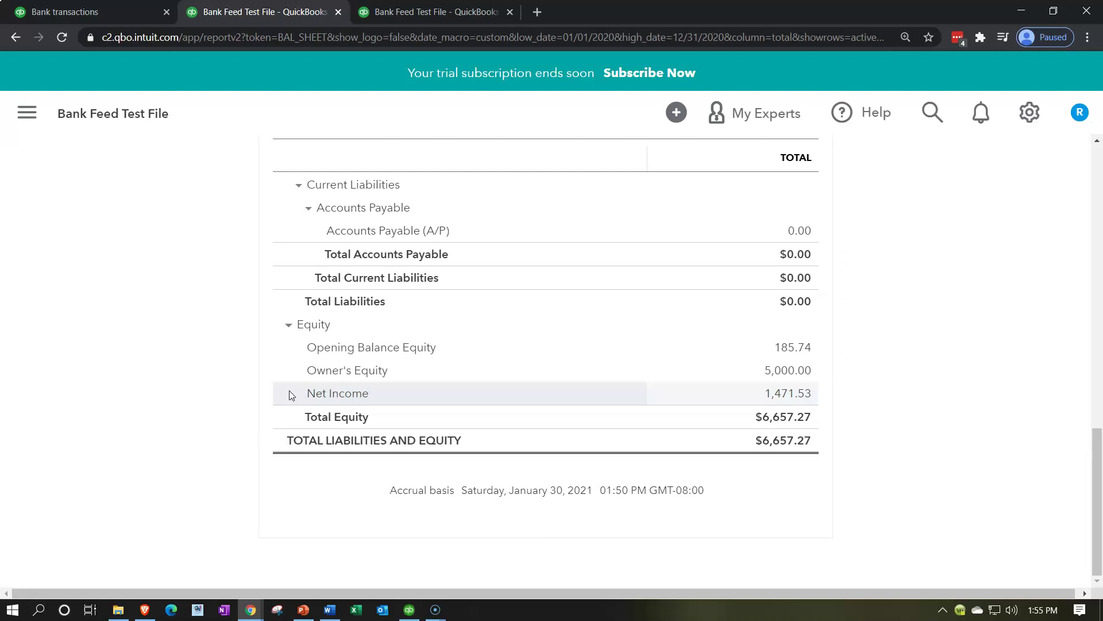
# - Return to the Bank transactions page and hide the navigation menu, keeping the page at its normal size
pyautogui.click(92, 13)
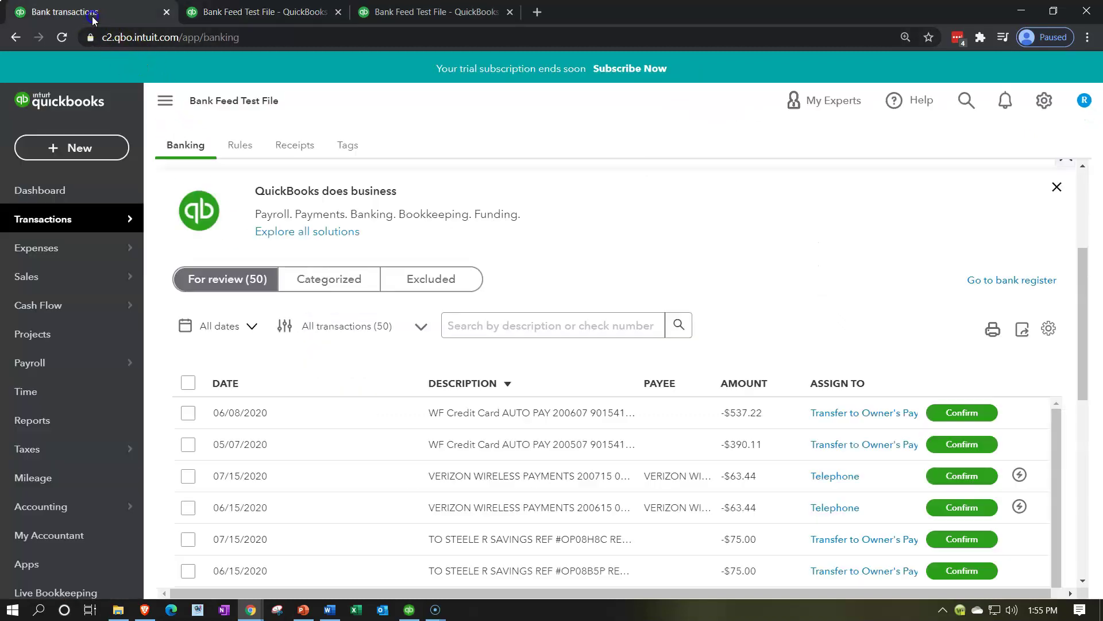
pyautogui.hotkey('ctrl', '+')
pyautogui.hotkey('ctrl', '+')
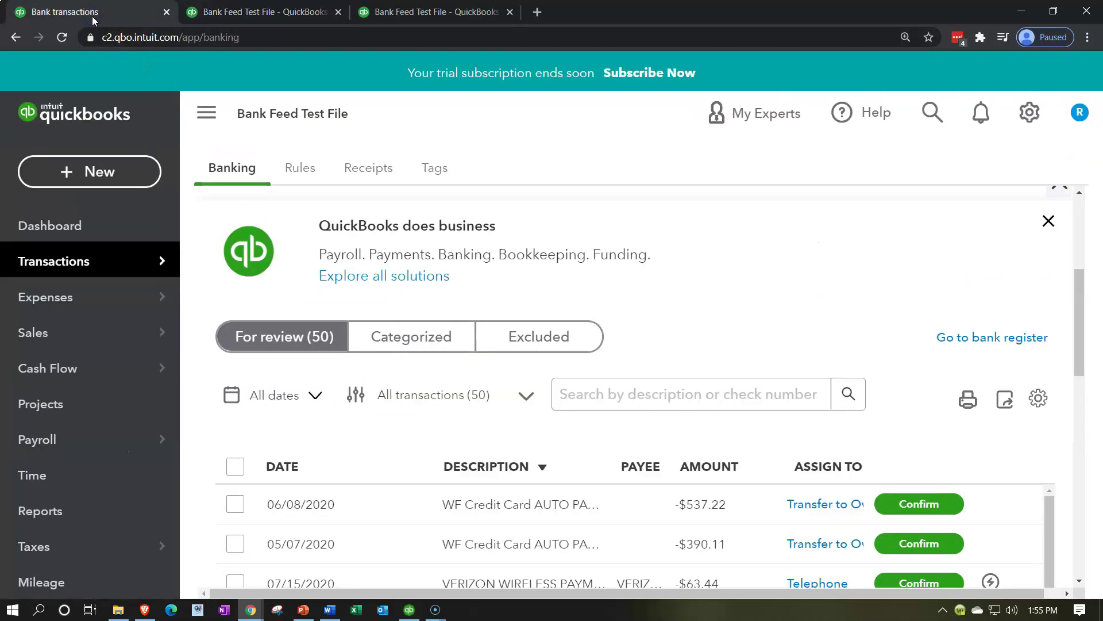
pyautogui.click(207, 115)
pyautogui.hotkey('ctrl', '-')
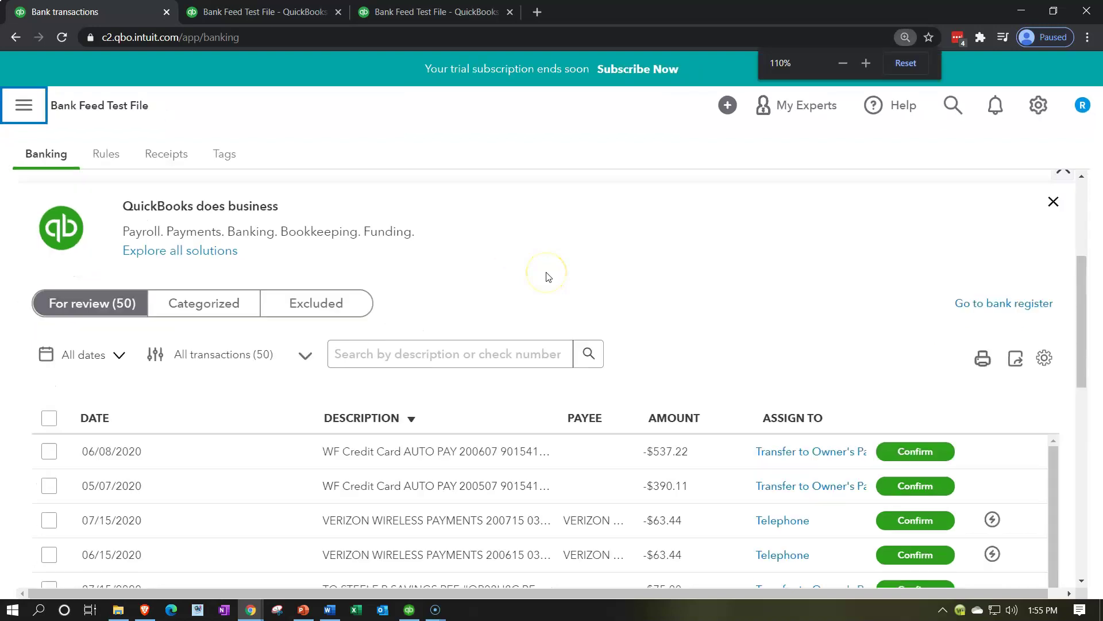
pyautogui.hotkey('ctrl', '-')
# - Expand the 07/15/2020 savings transfer of $75.00 in the For review list to inspect its details
pyautogui.scroll(-1, 505, 451)
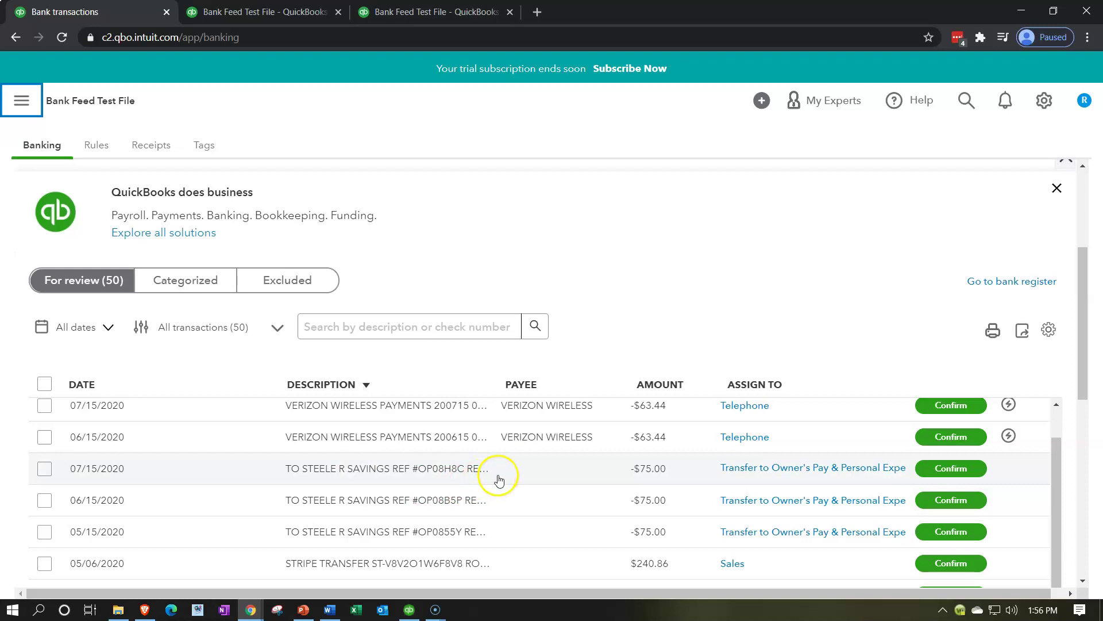
pyautogui.click(481, 476)
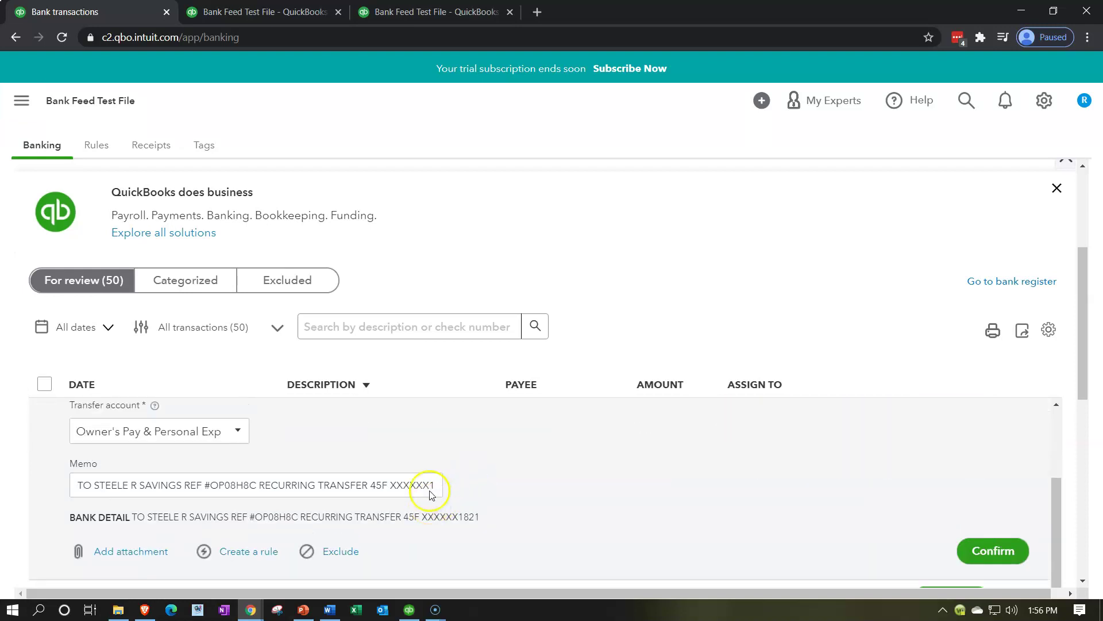
pyautogui.scroll(1, 429, 494)
pyautogui.scroll(2, 247, 436)
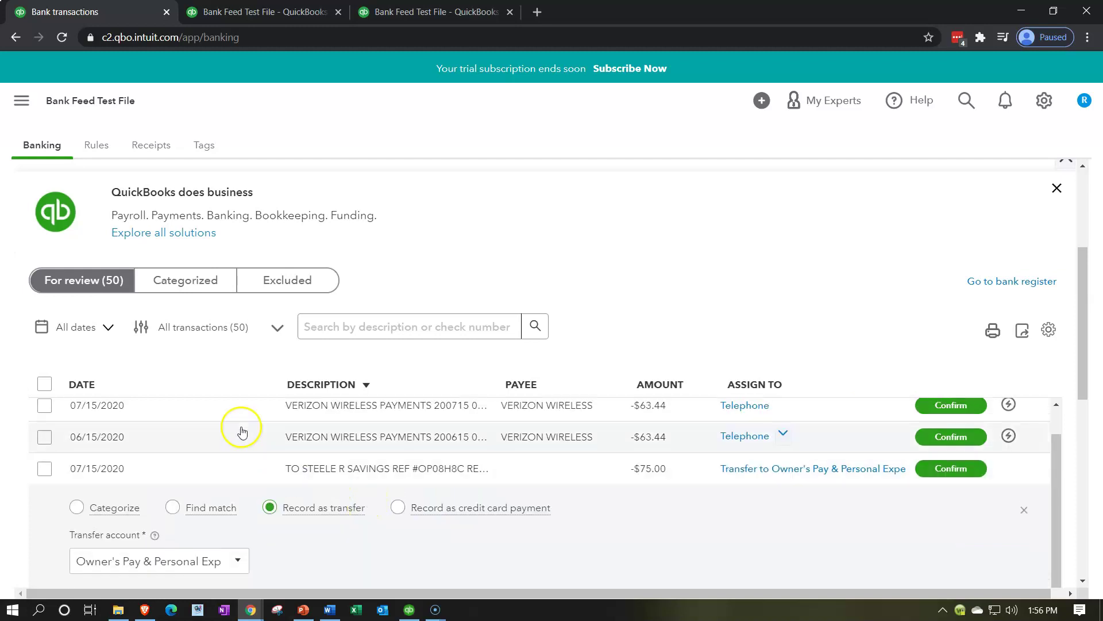
pyautogui.scroll(-3, 664, 248)
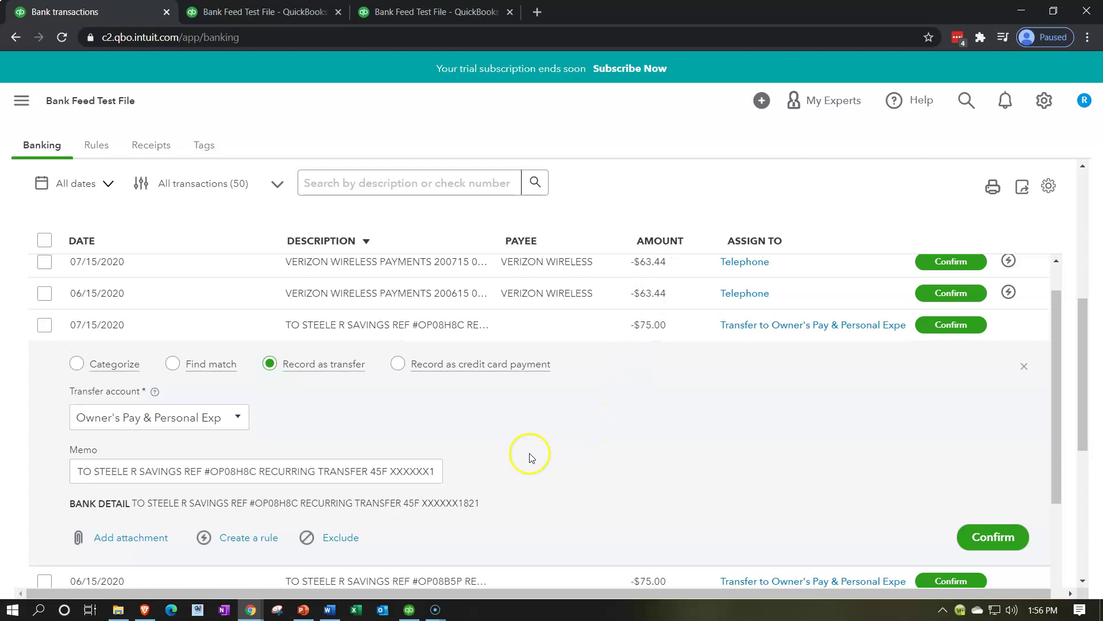
# - Review the available transfer accounts for the savings transfer, keeping Owner's Pay & Personal Expenses
pyautogui.click(239, 418)
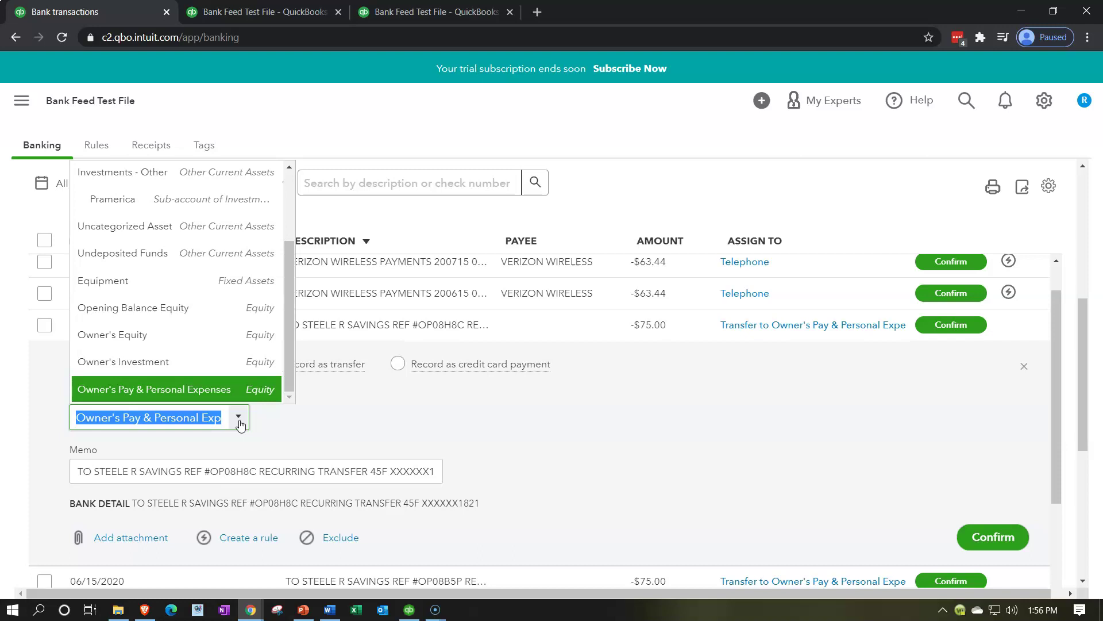
pyautogui.click(121, 402)
pyautogui.click(126, 402)
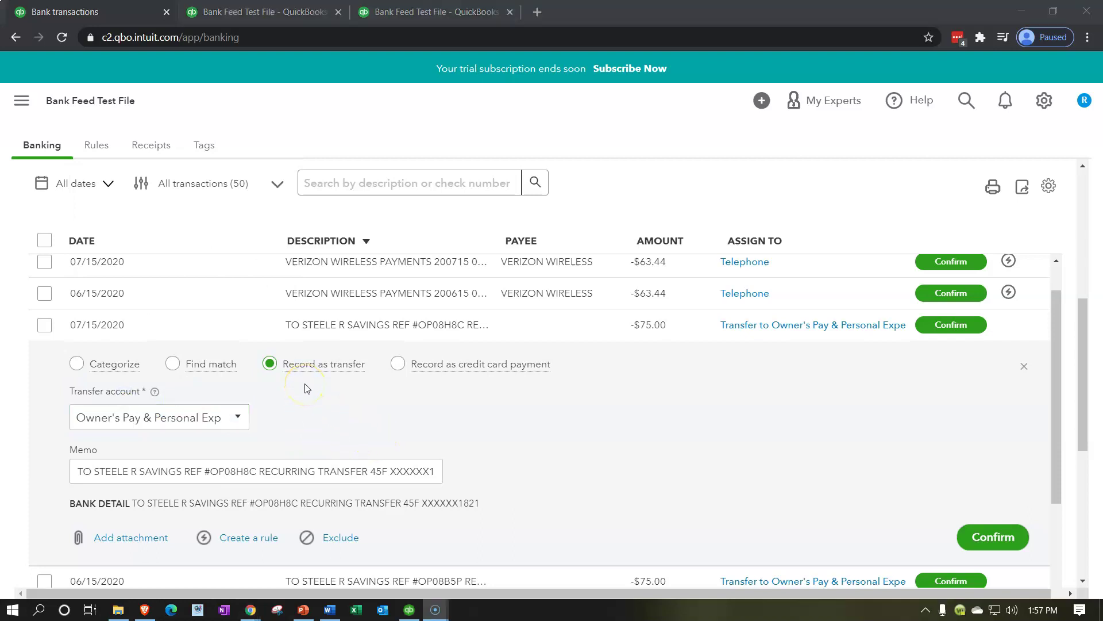
# - Switch the 07/15/2020 savings transfer of $75.00 from Record as transfer to Categorize
pyautogui.click(77, 367)
pyautogui.click(15, 382)
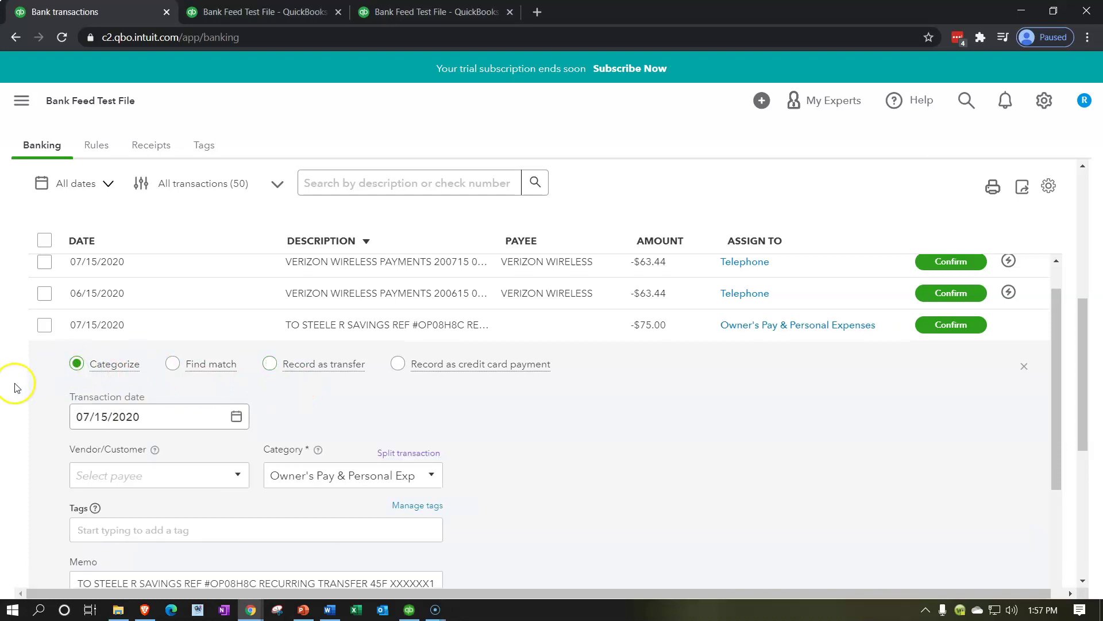
pyautogui.scroll(-2, 14, 384)
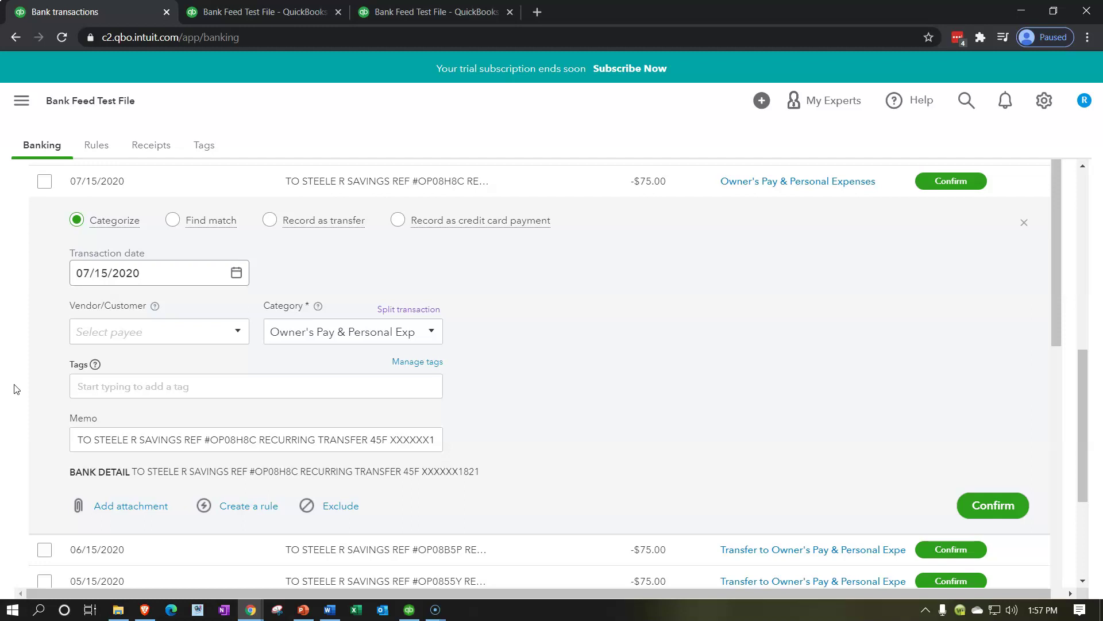
# - Add Owner as a new name of type Vendor and use it as the payee of the 07/15/2020 savings transfer
pyautogui.click(97, 332)
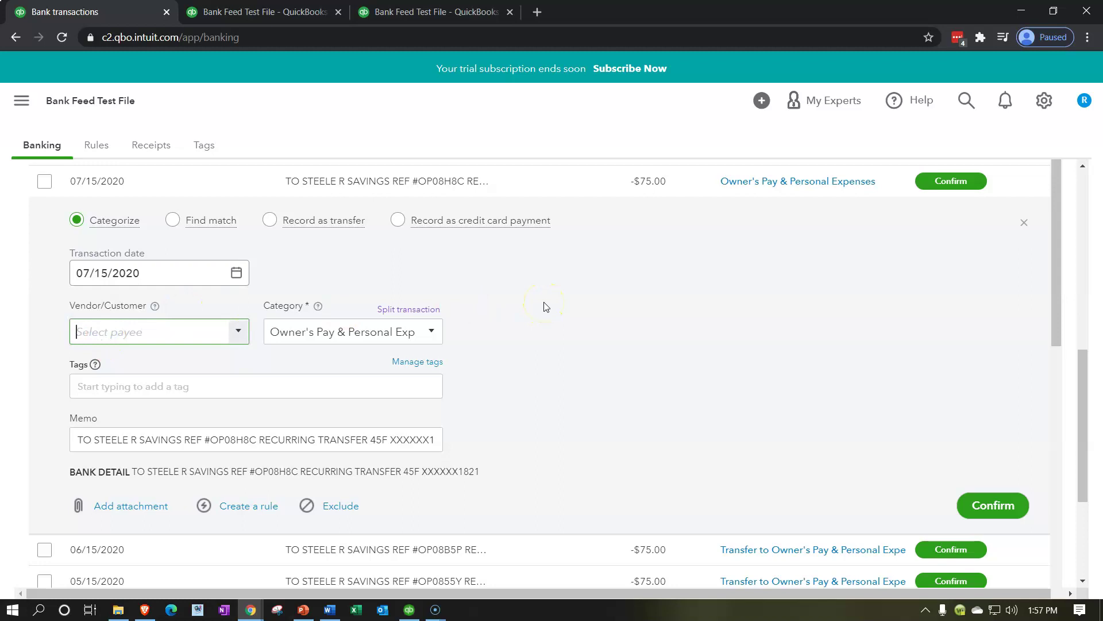
pyautogui.write('Owner')
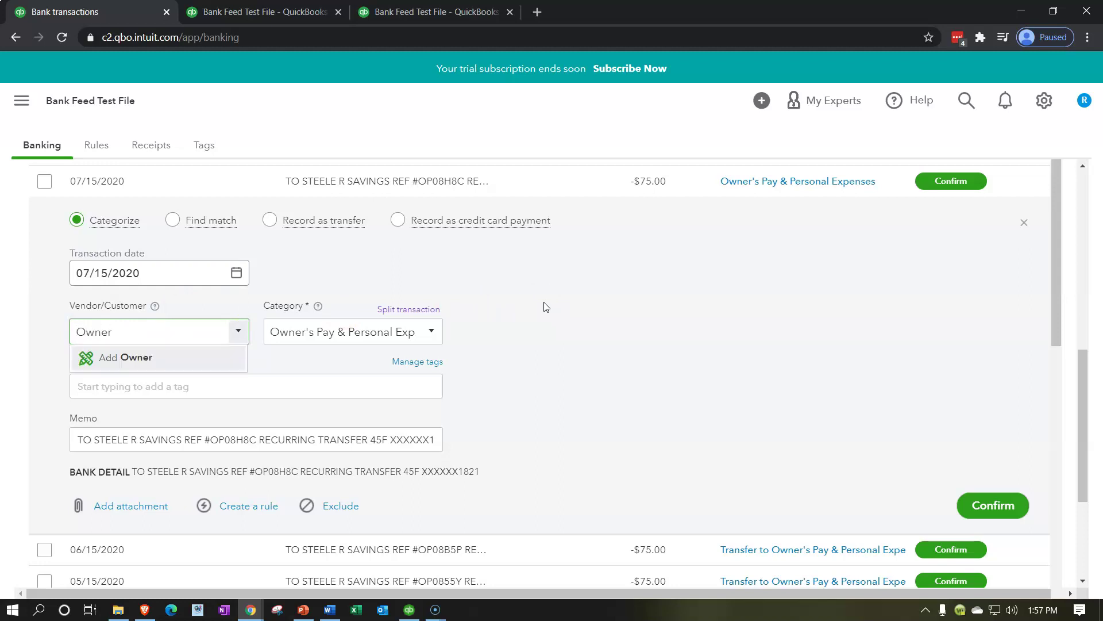
pyautogui.press('Return')
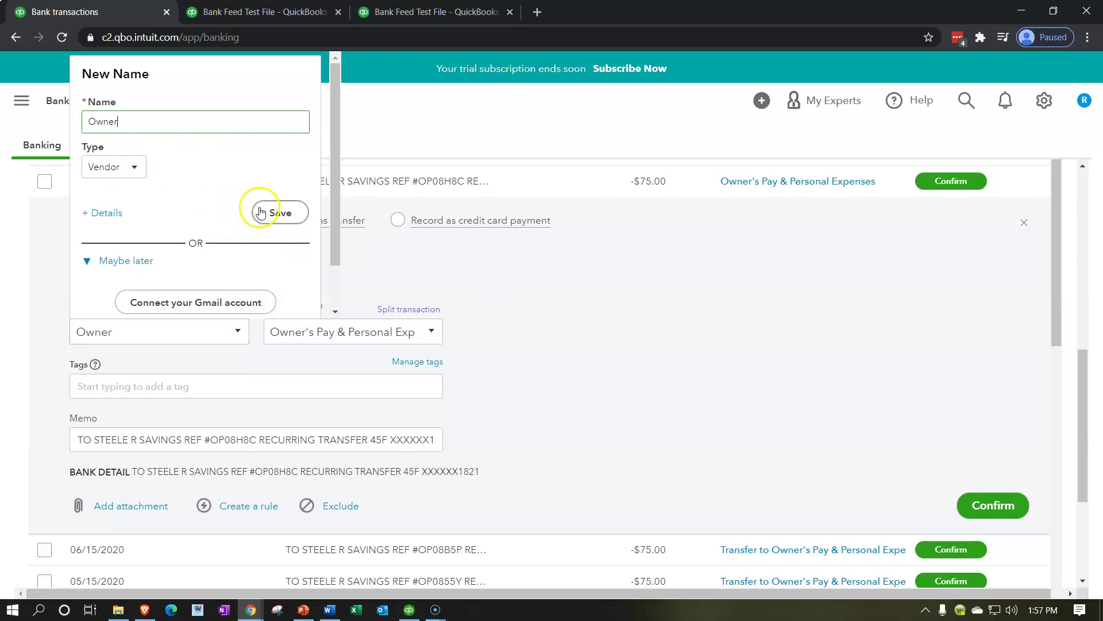
pyautogui.click(136, 167)
pyautogui.click(136, 167)
pyautogui.click(275, 212)
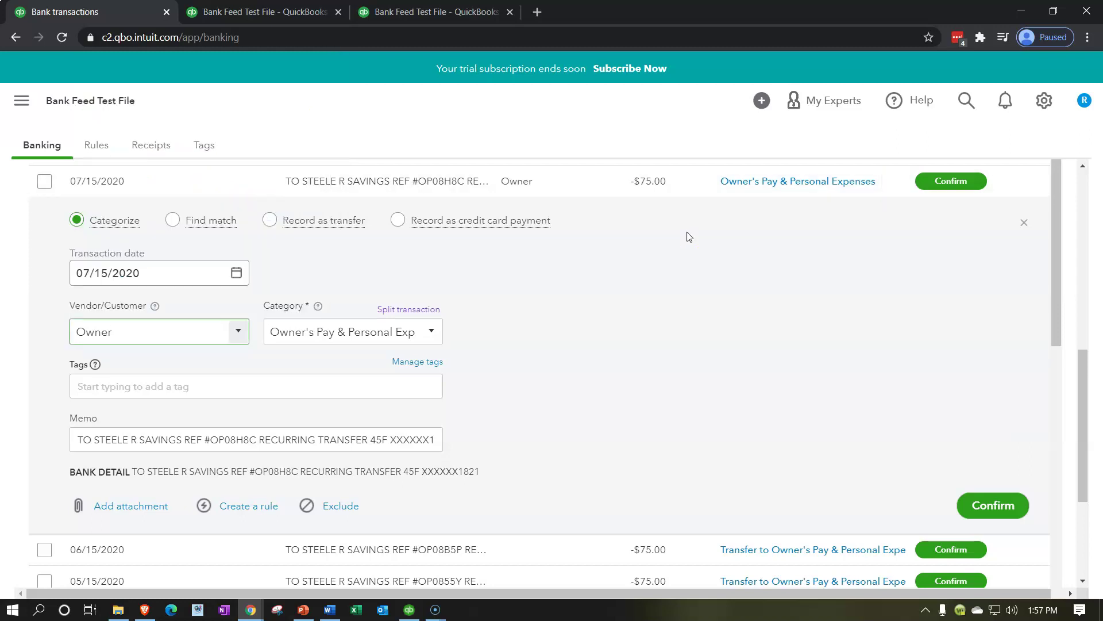
# - Keep Owner's Pay & Personal Expenses as the category of the 07/15/2020 savings transfer and confirm the transaction
pyautogui.press('Tab')
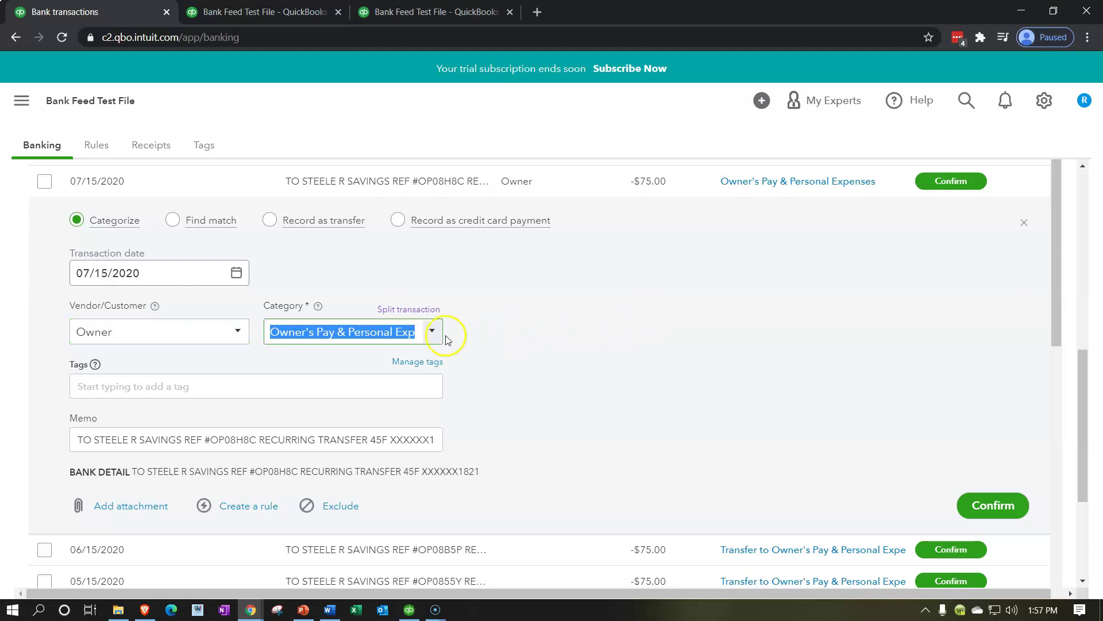
pyautogui.click(431, 334)
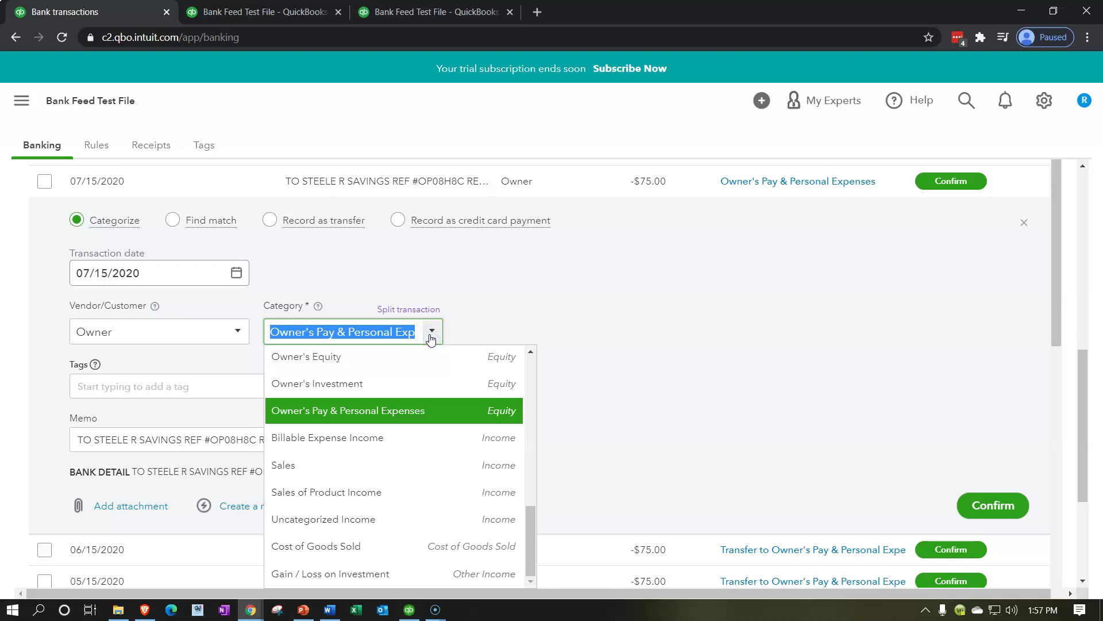
pyautogui.click(467, 410)
pyautogui.press('Tab')
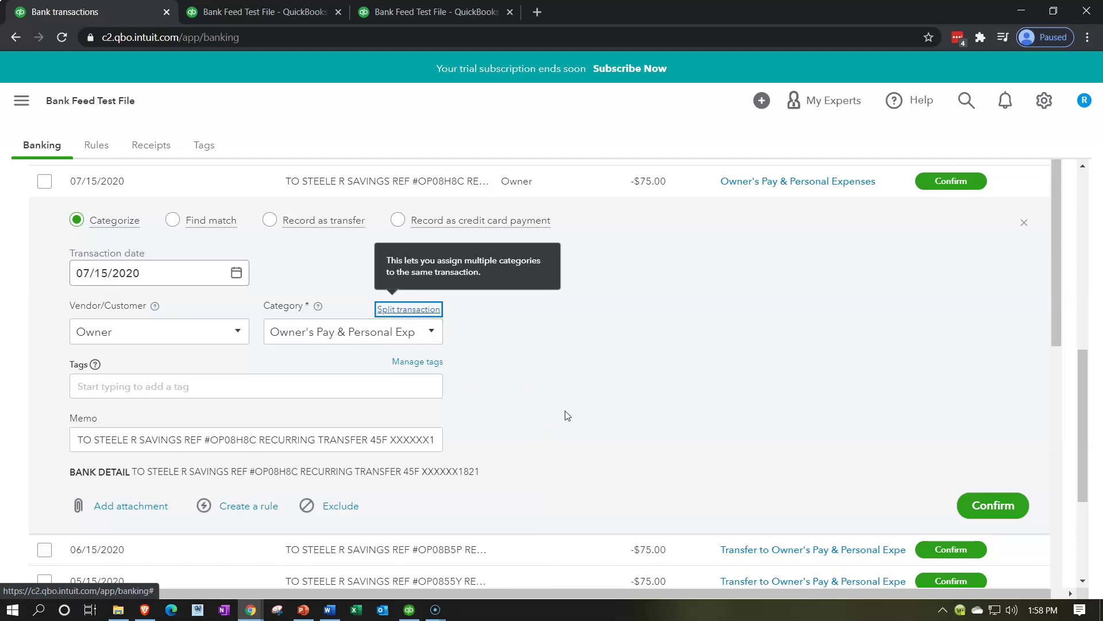
pyautogui.scroll(-1, 566, 417)
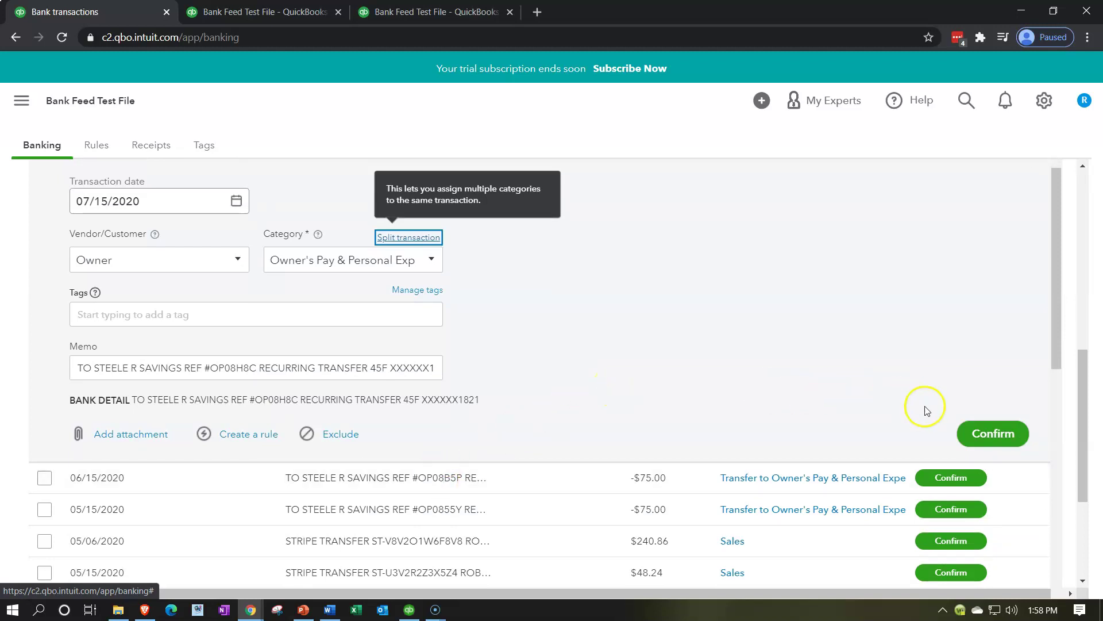
pyautogui.click(968, 432)
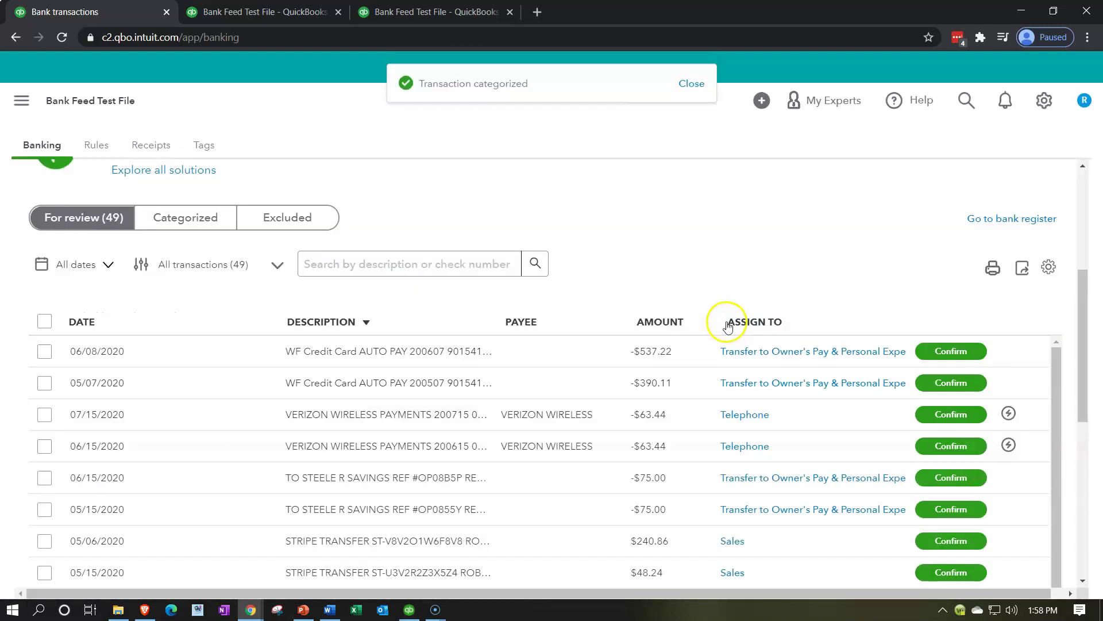
# - Go to the 2020 Balance Sheet report and rerun it to include the newly categorized transaction
pyautogui.click(284, 12)
pyautogui.scroll(10, 163, 312)
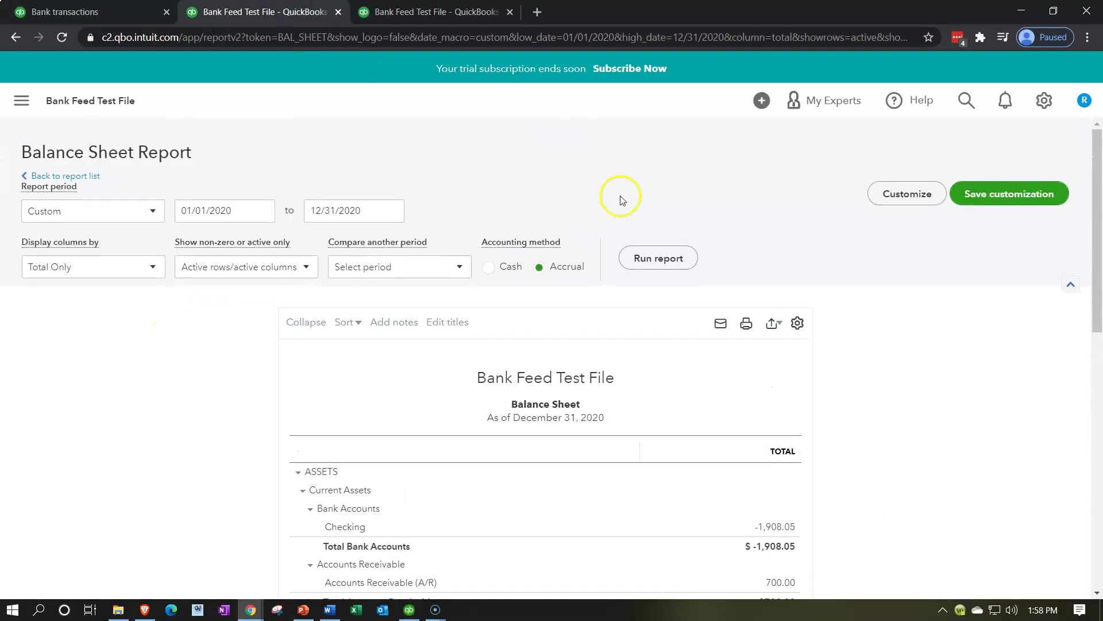
pyautogui.click(667, 259)
pyautogui.scroll(-3, 258, 448)
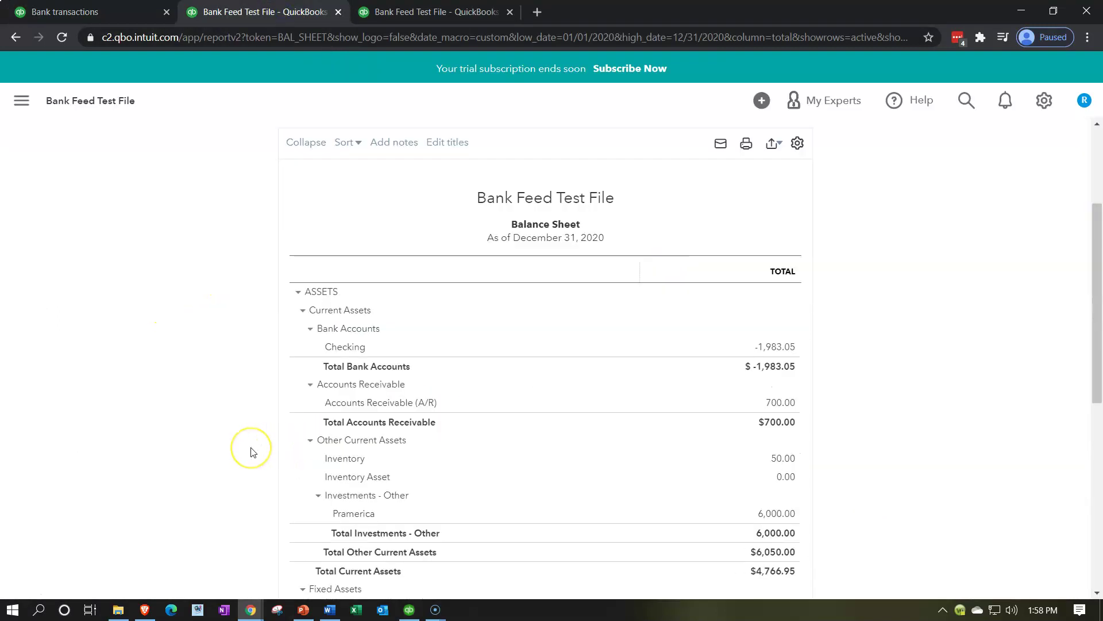
pyautogui.hotkey('ctrl', '+')
pyautogui.hotkey('ctrl', '+')
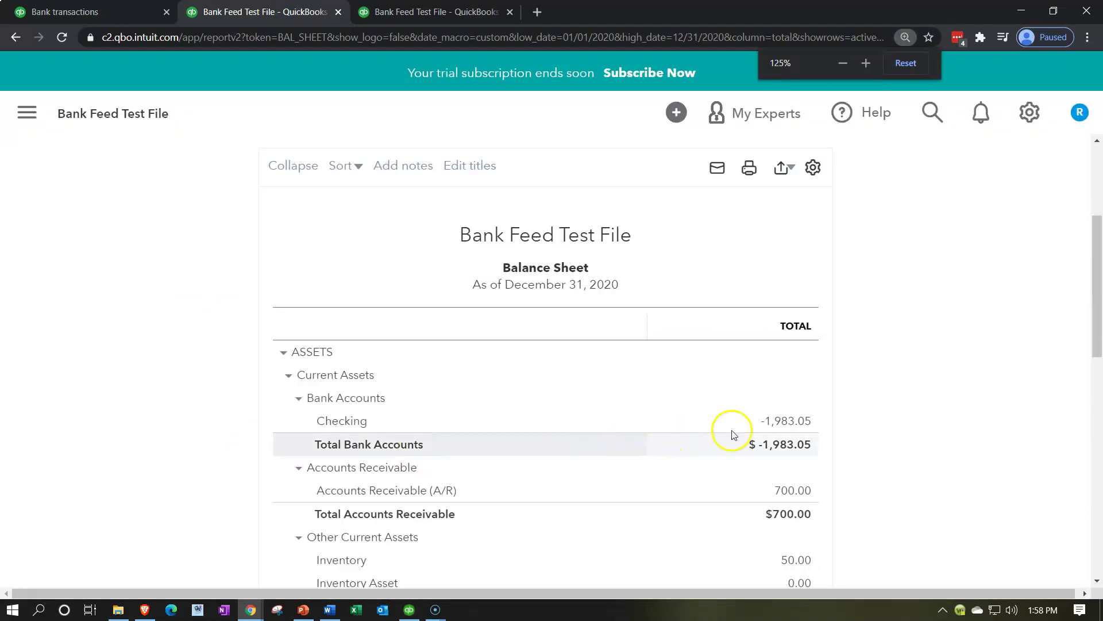
# - Open the Checking account's transaction report, examine the 07/15/2020 Owner expense and its amount, and return to the Balance Sheet
pyautogui.click(784, 425)
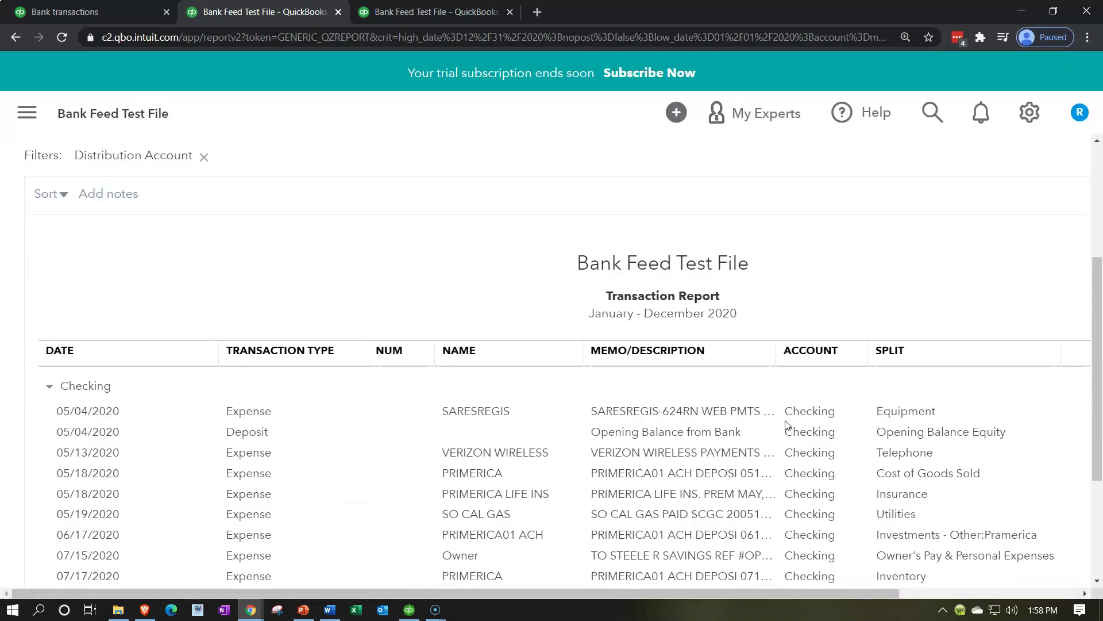
pyautogui.scroll(-3, 546, 396)
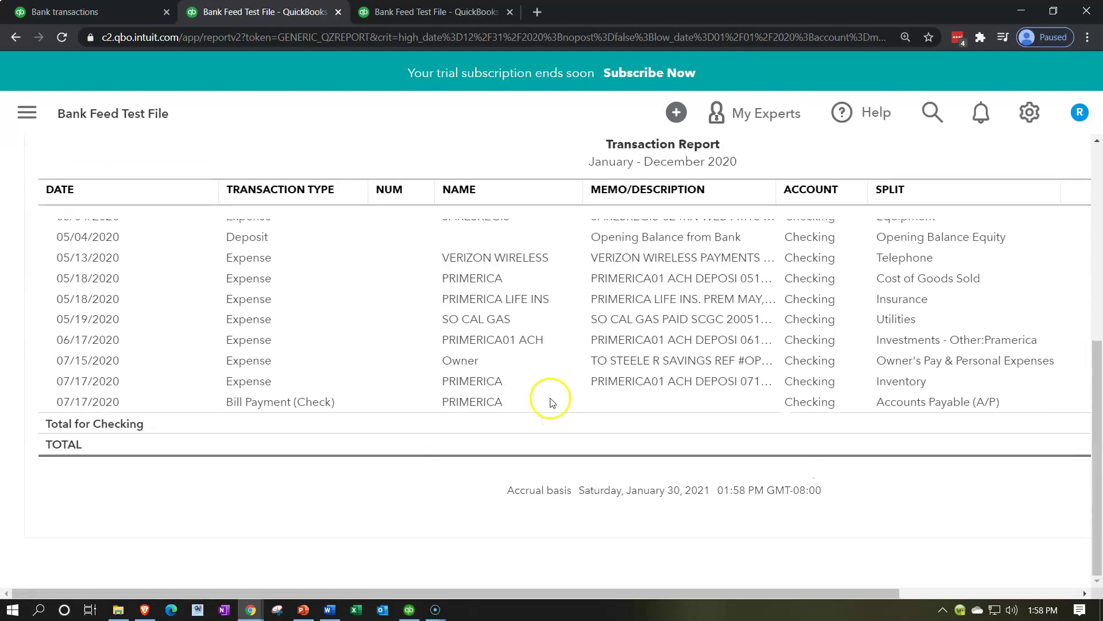
pyautogui.scroll(1, 543, 409)
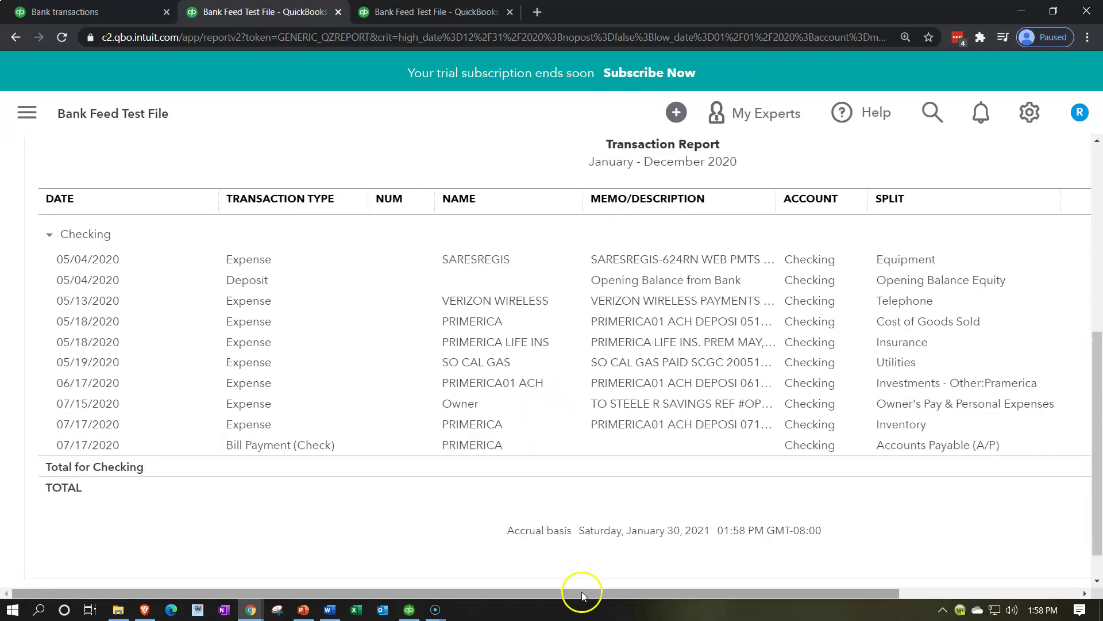
pyautogui.moveTo(581, 592); pyautogui.dragTo(718, 592)
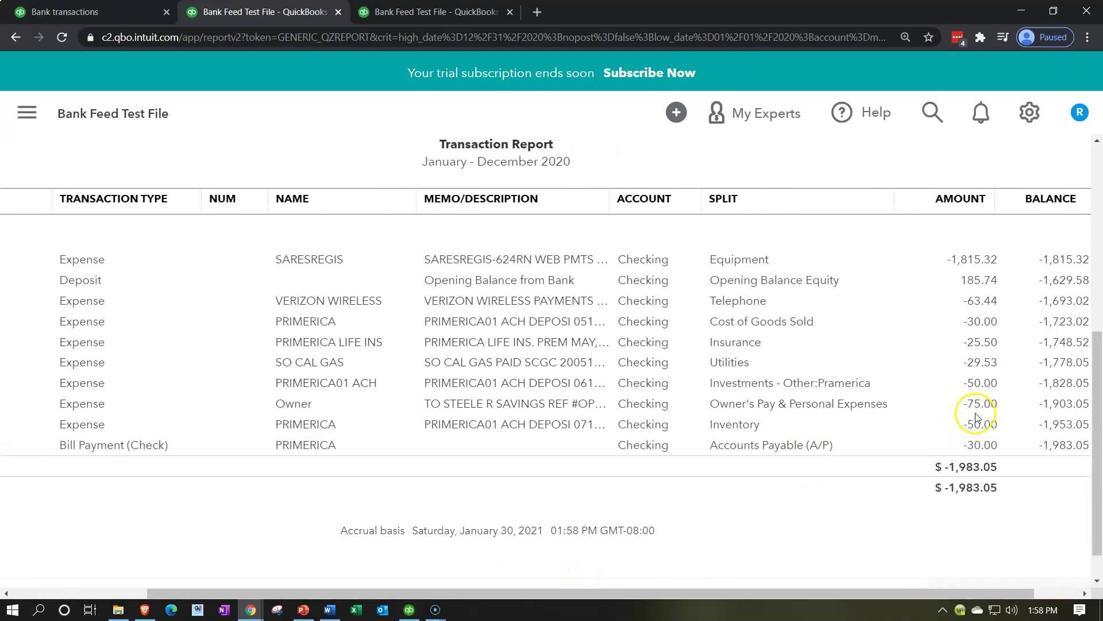
pyautogui.scroll(5, 241, 408)
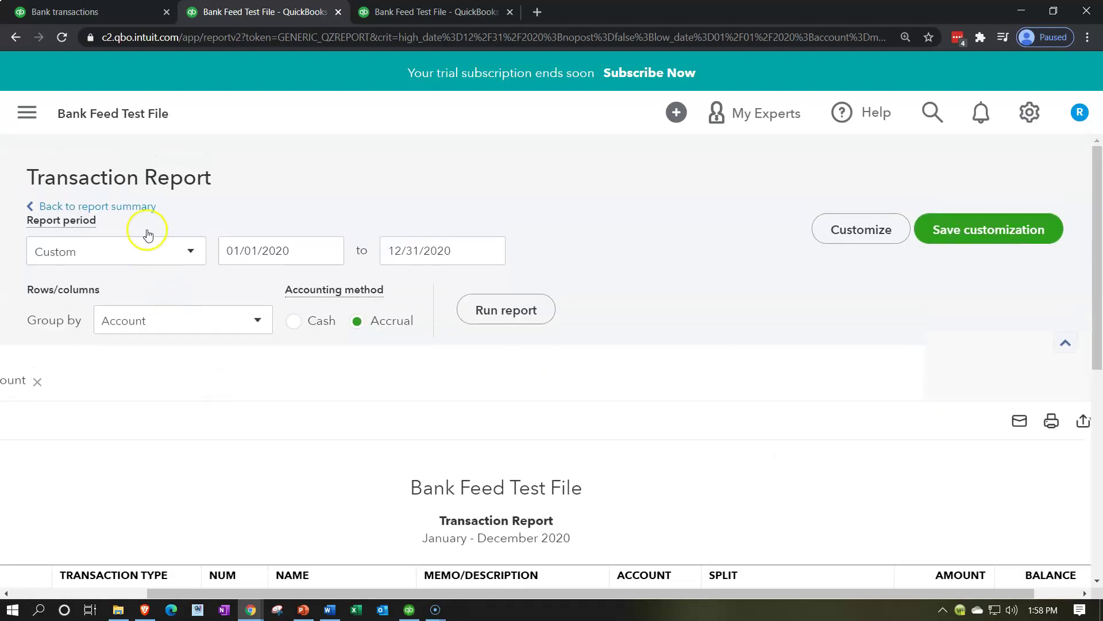
pyautogui.click(137, 210)
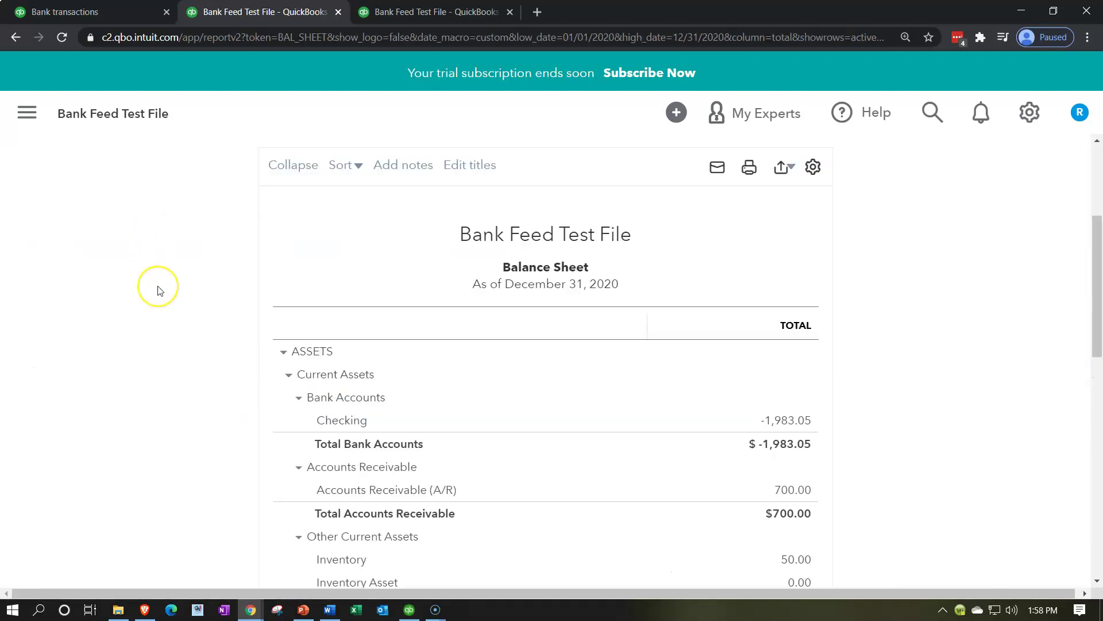
# - Examine the transaction detail behind Owner's Pay & Personal Expenses in the equity section, and return to the Balance Sheet
pyautogui.scroll(-3, 156, 289)
pyautogui.scroll(-7, 160, 290)
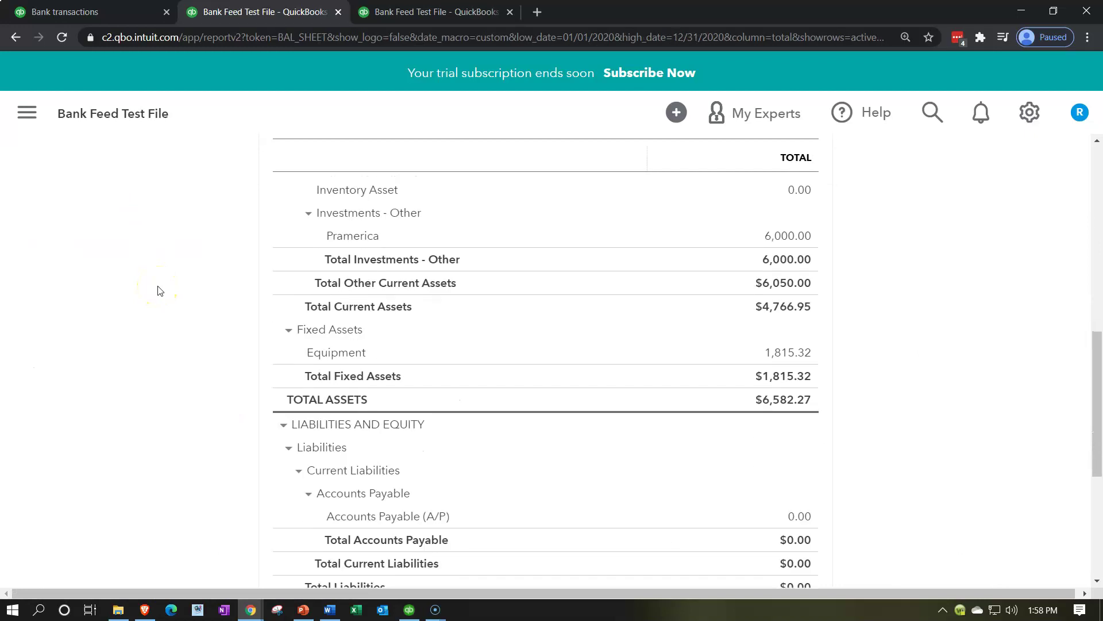
pyautogui.scroll(-2, 160, 290)
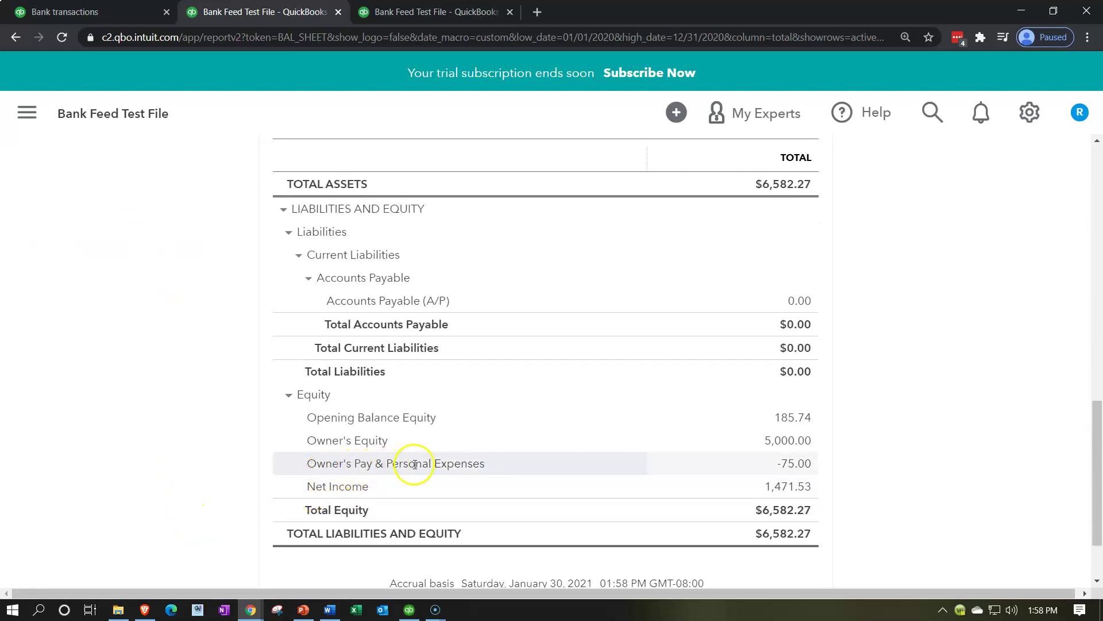
pyautogui.click(790, 471)
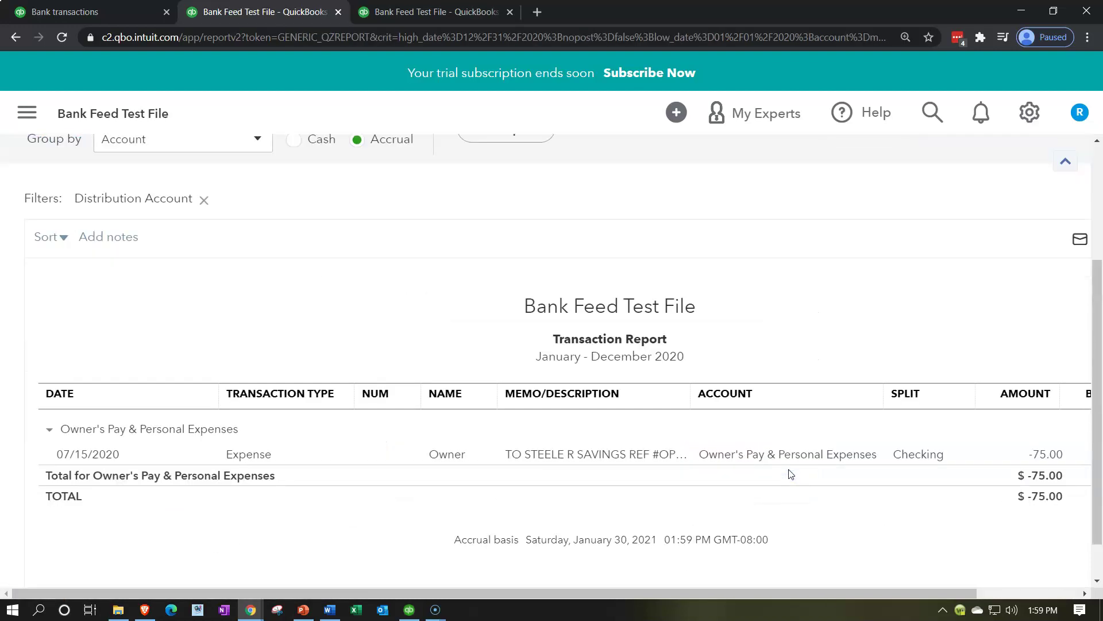
pyautogui.scroll(3, 278, 465)
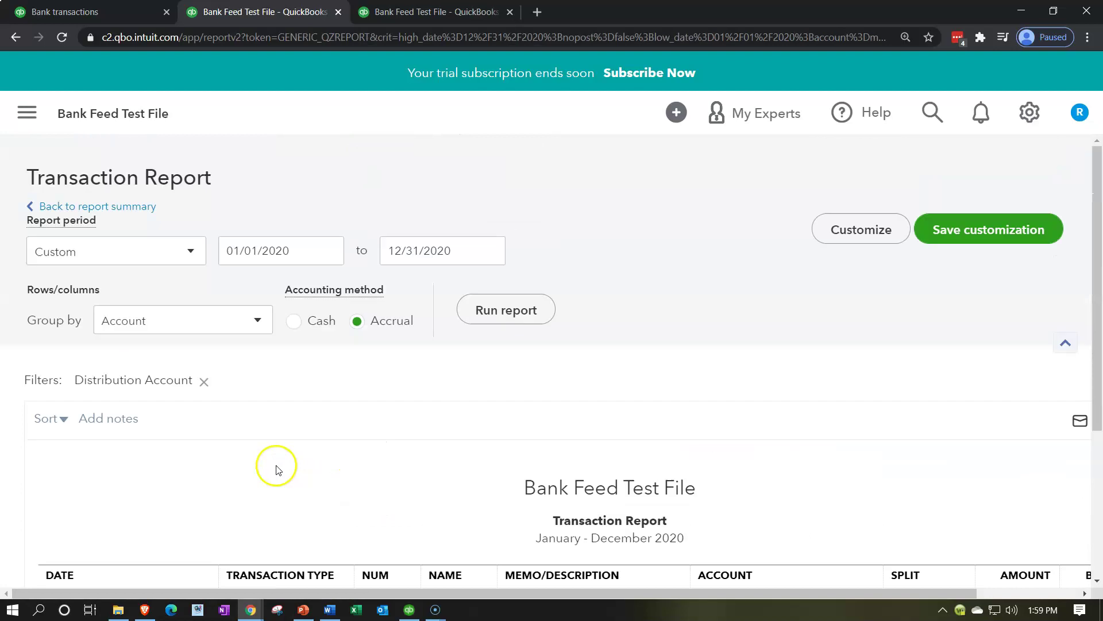
pyautogui.click(138, 210)
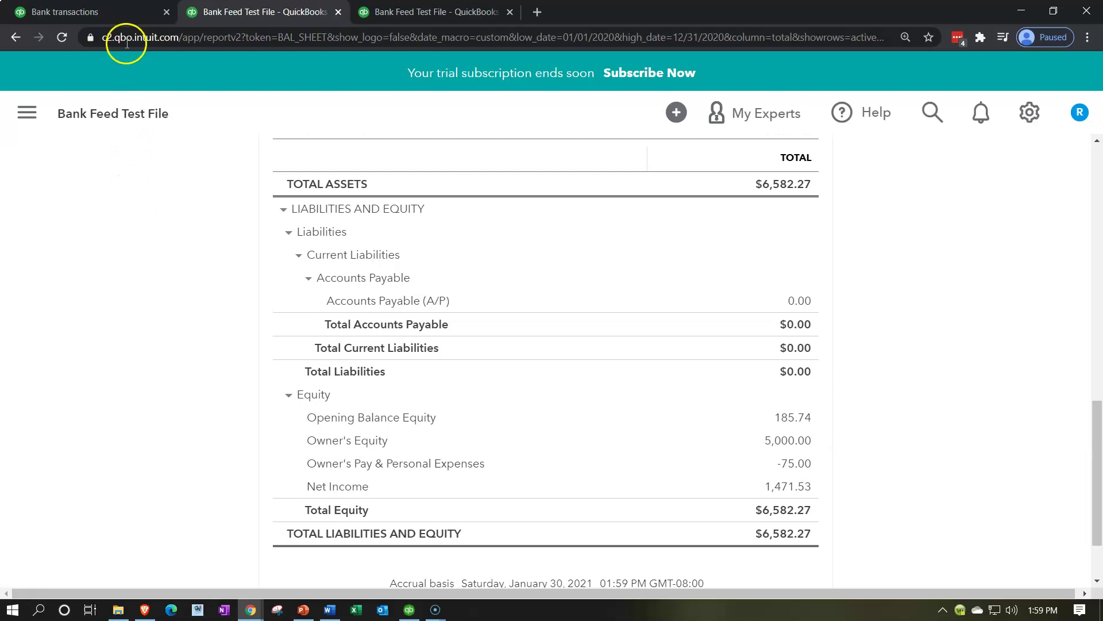
# - Return to the Bank transactions page and switch the 06/15/2020 savings transfer of $75.00 from Record as transfer to Categorize
pyautogui.click(109, 12)
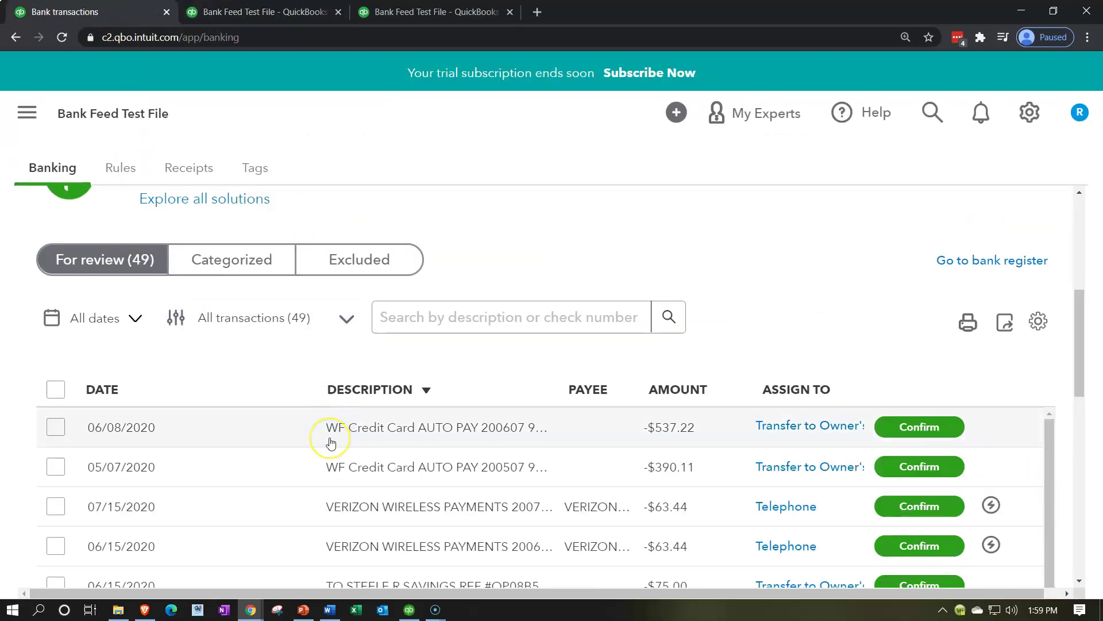
pyautogui.scroll(-3, 327, 442)
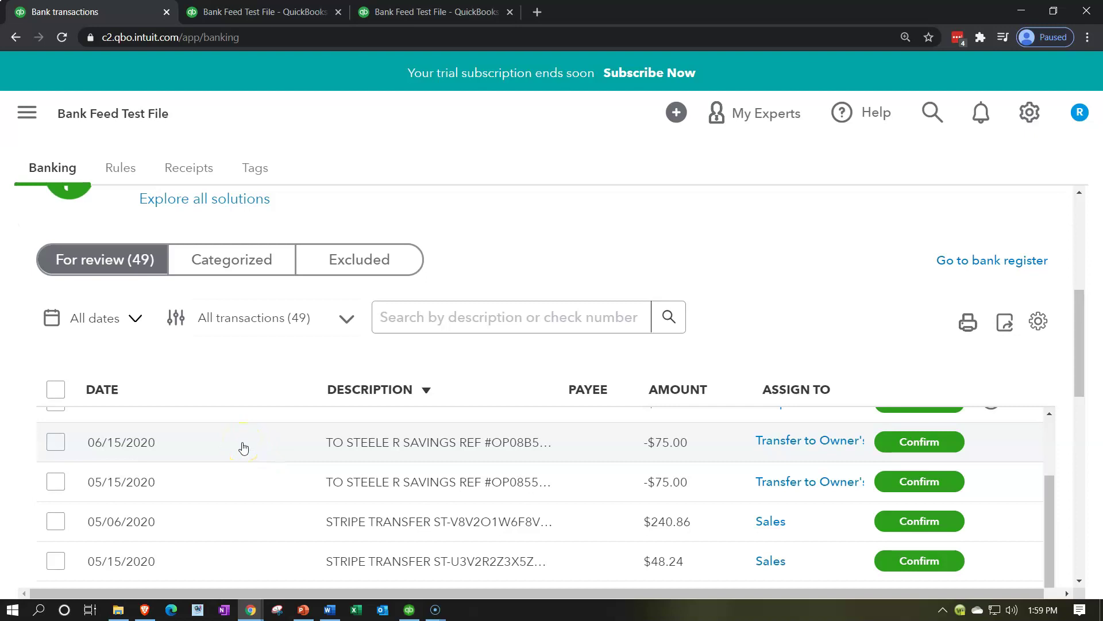
pyautogui.click(242, 444)
pyautogui.click(188, 408)
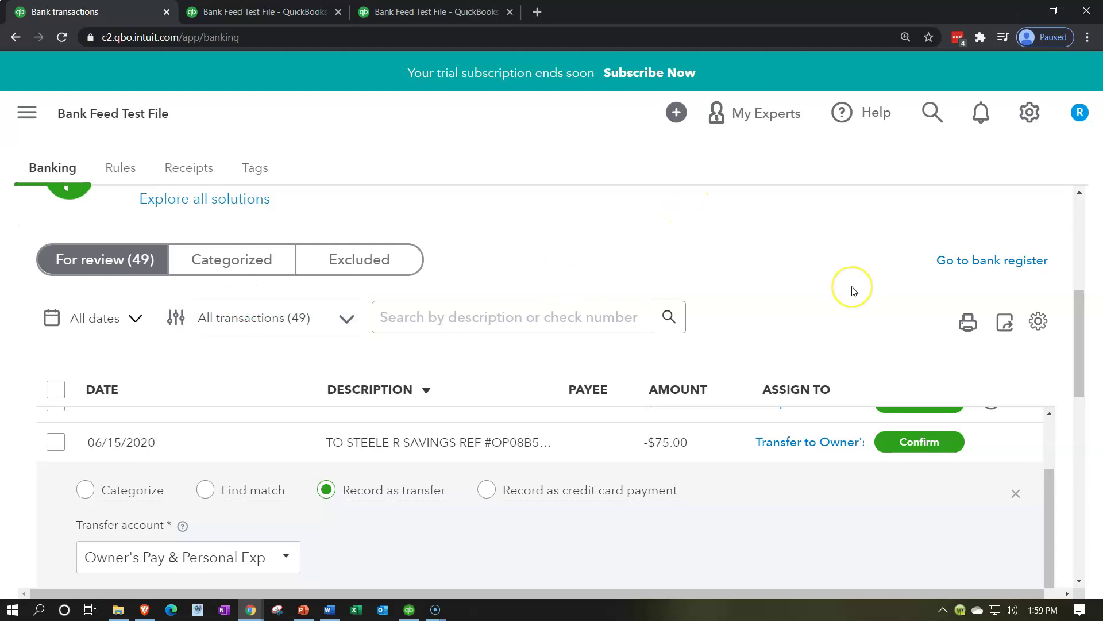
pyautogui.hotkey('ctrl', '-')
pyautogui.hotkey('ctrl', '-')
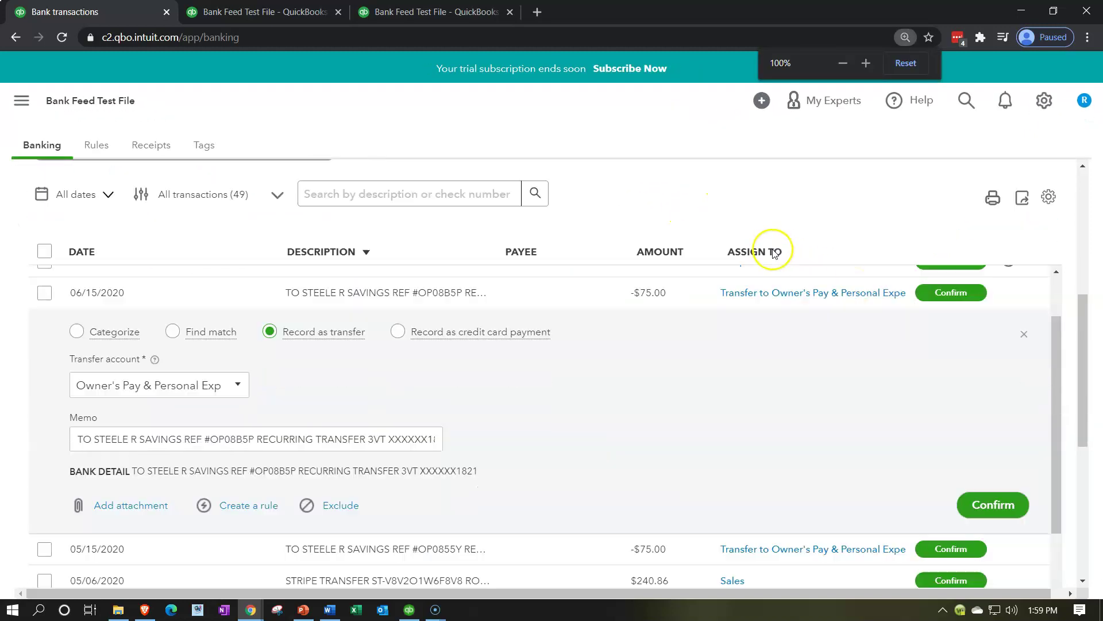
pyautogui.click(78, 331)
pyautogui.scroll(-1, 28, 368)
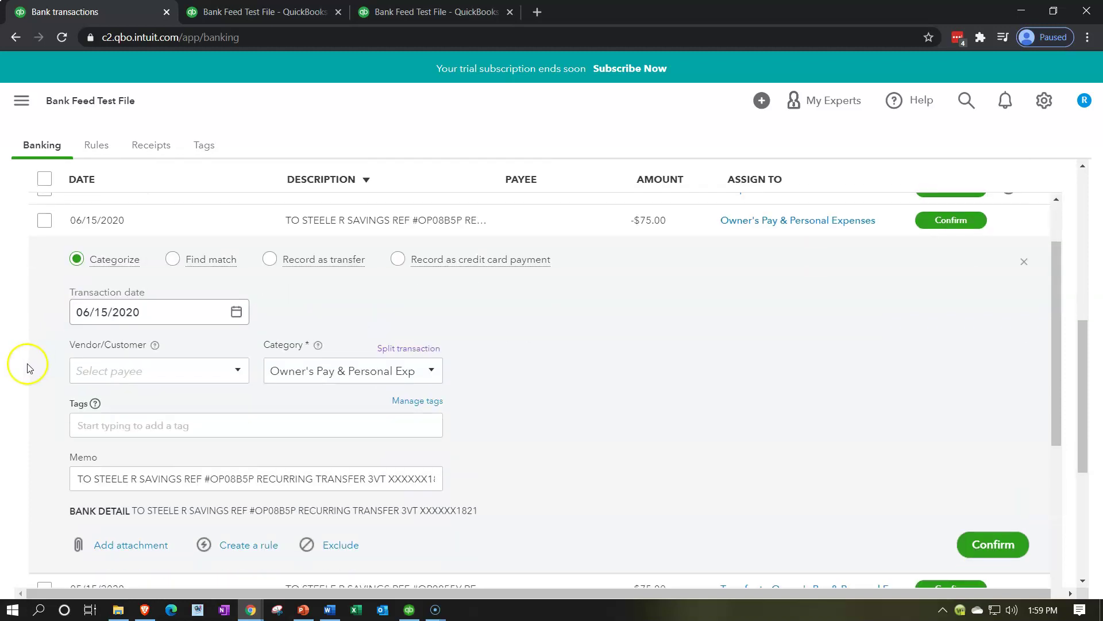
# - Add Von's as a new name of type Vendor and use it as the payee of the 06/15/2020 savings transfer
pyautogui.click(79, 480)
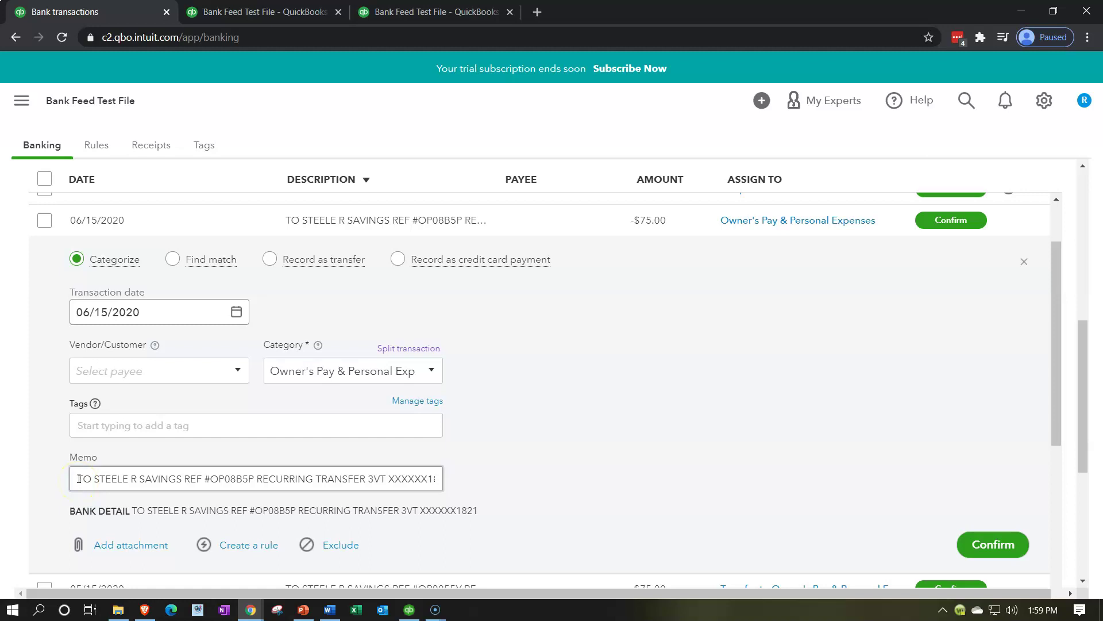
pyautogui.click(80, 371)
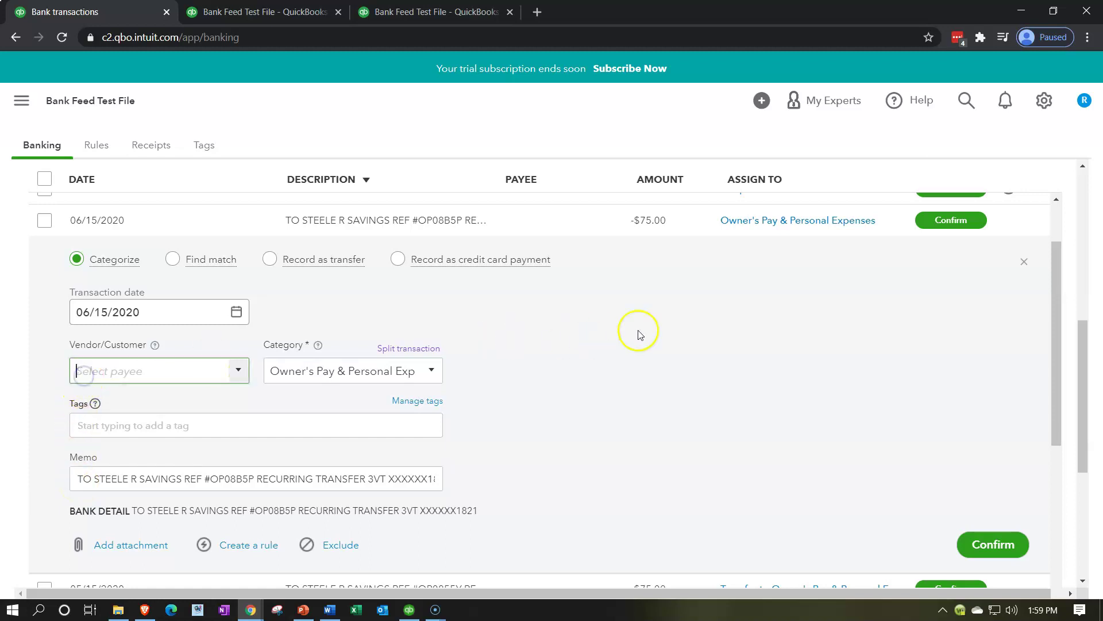
pyautogui.write("Von's")
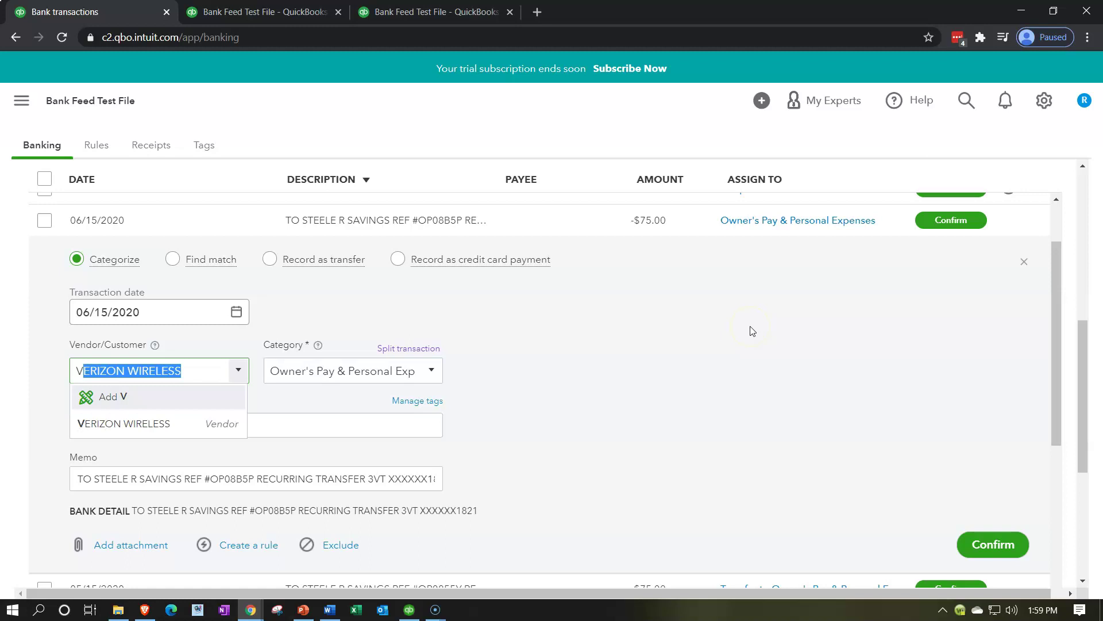
pyautogui.press('Return')
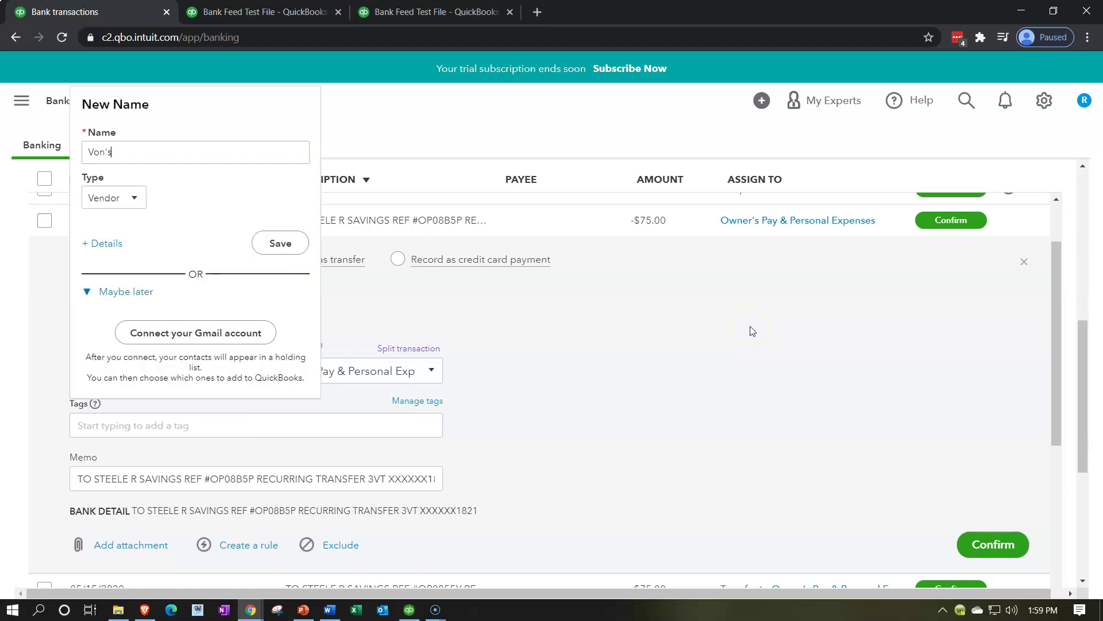
pyautogui.click(286, 243)
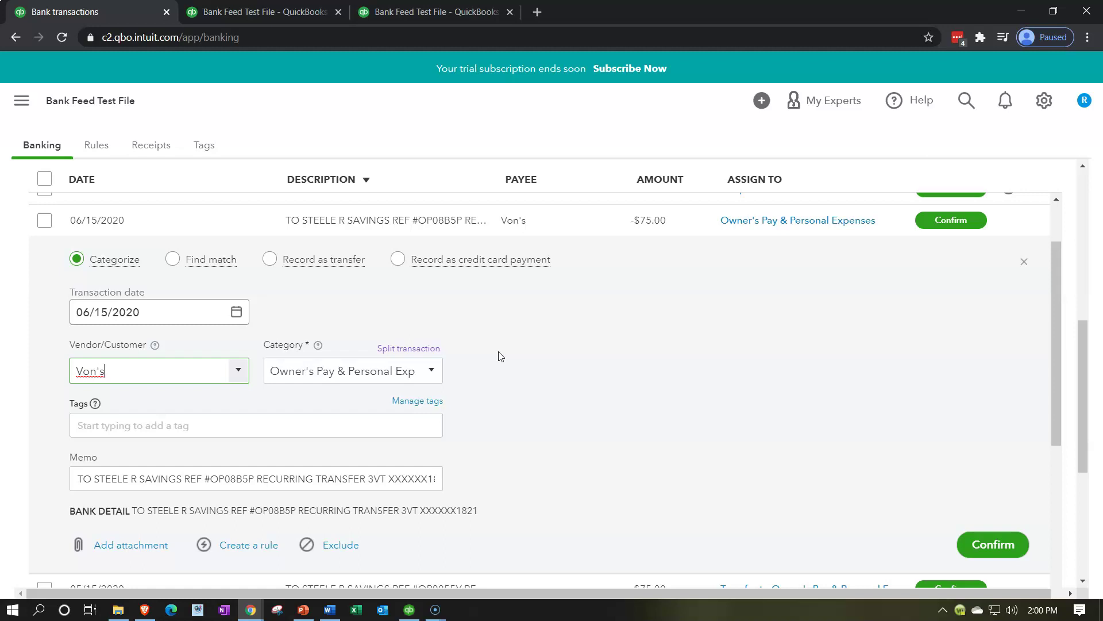
# - Keep Owner's Pay & Personal Expenses as the category of the 06/15/2020 Von's payment and confirm the transaction
pyautogui.click(437, 373)
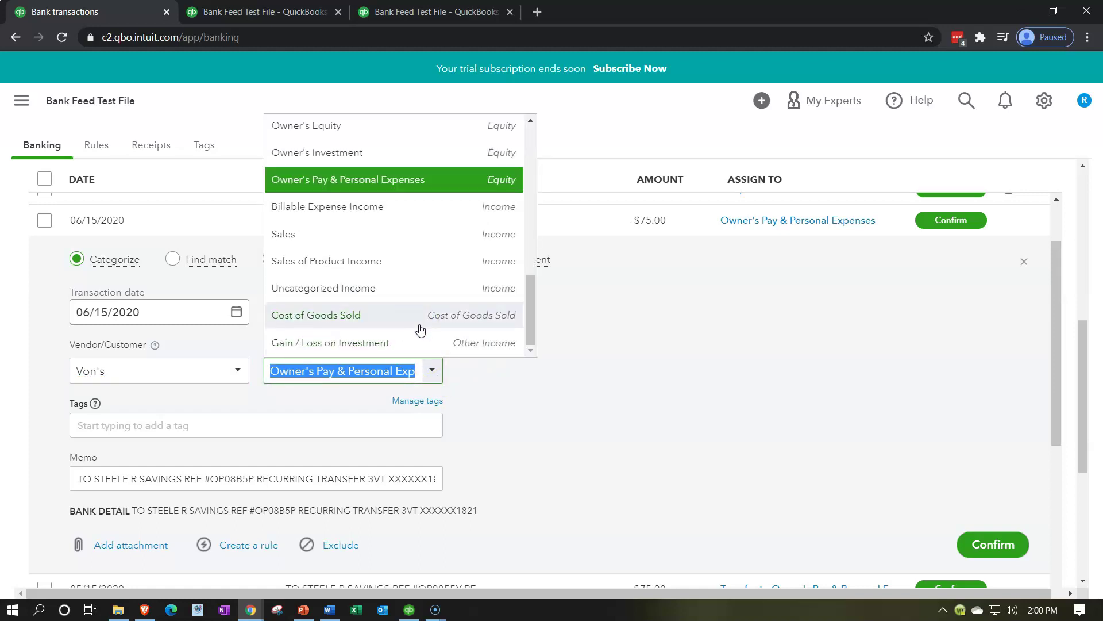
pyautogui.click(372, 180)
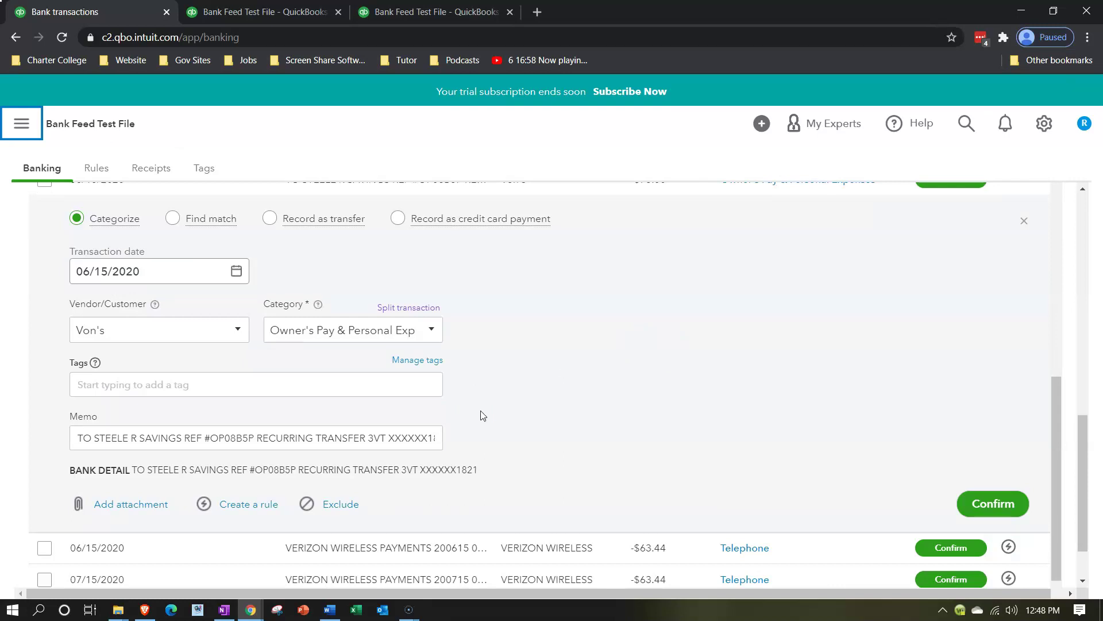
pyautogui.click(999, 501)
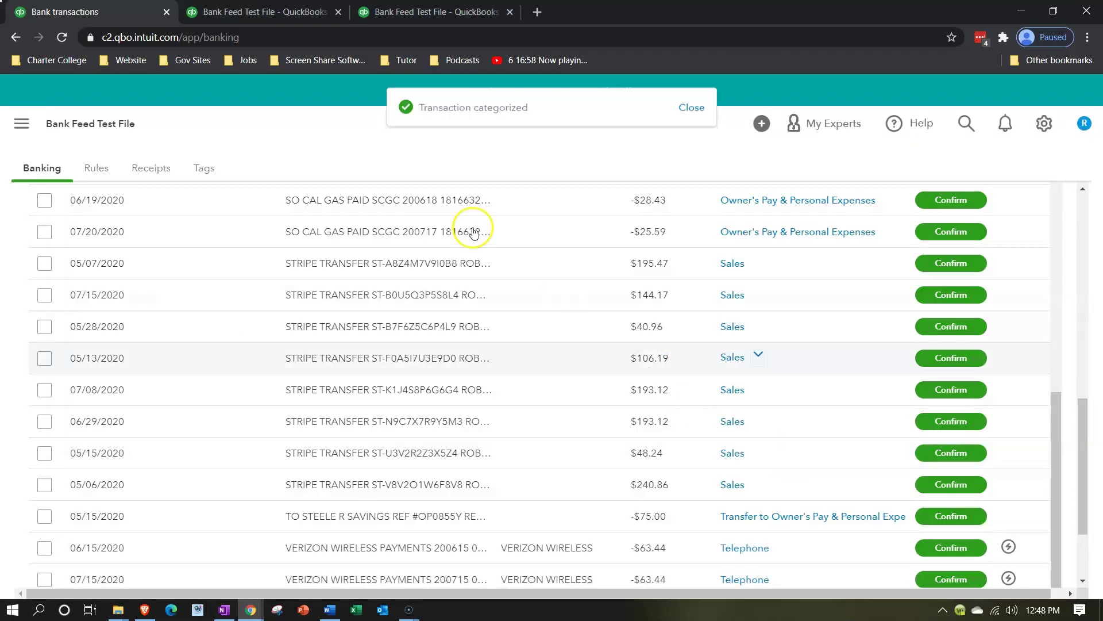
# - Rerun the 2020 Balance Sheet report and examine its Checking balance and assets
pyautogui.click(258, 11)
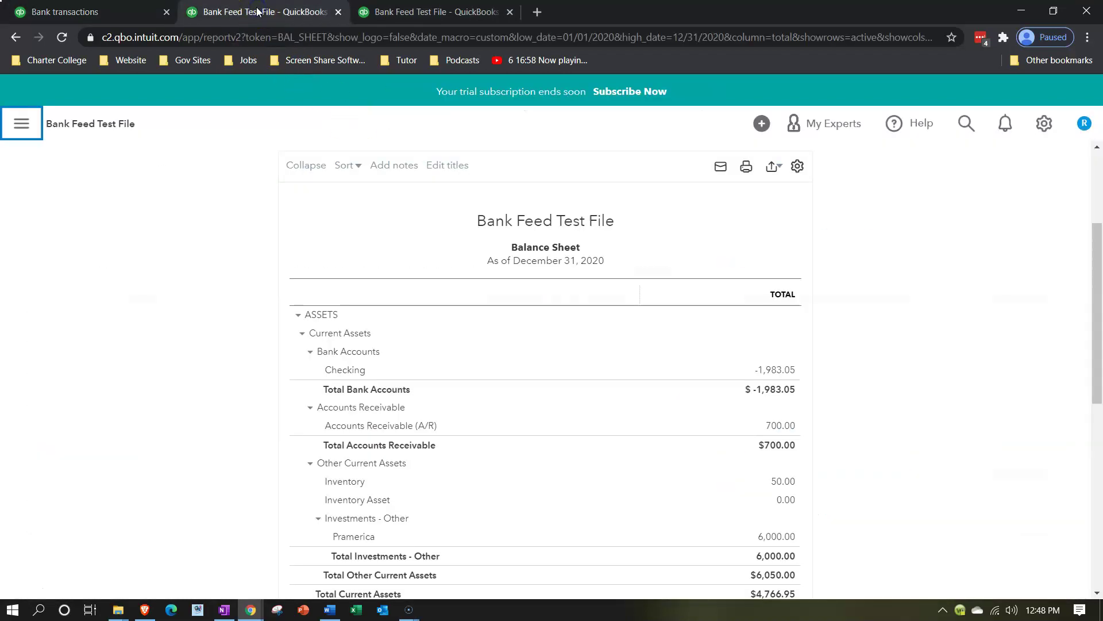
pyautogui.click(664, 286)
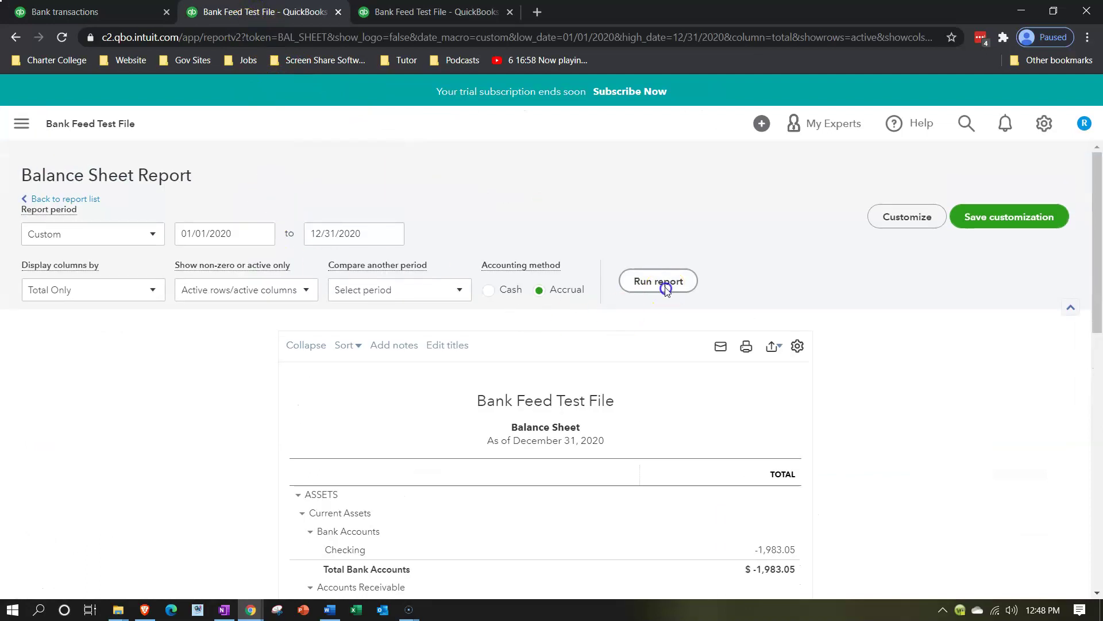
pyautogui.scroll(-3, 306, 397)
pyautogui.hotkey('ctrl', '+')
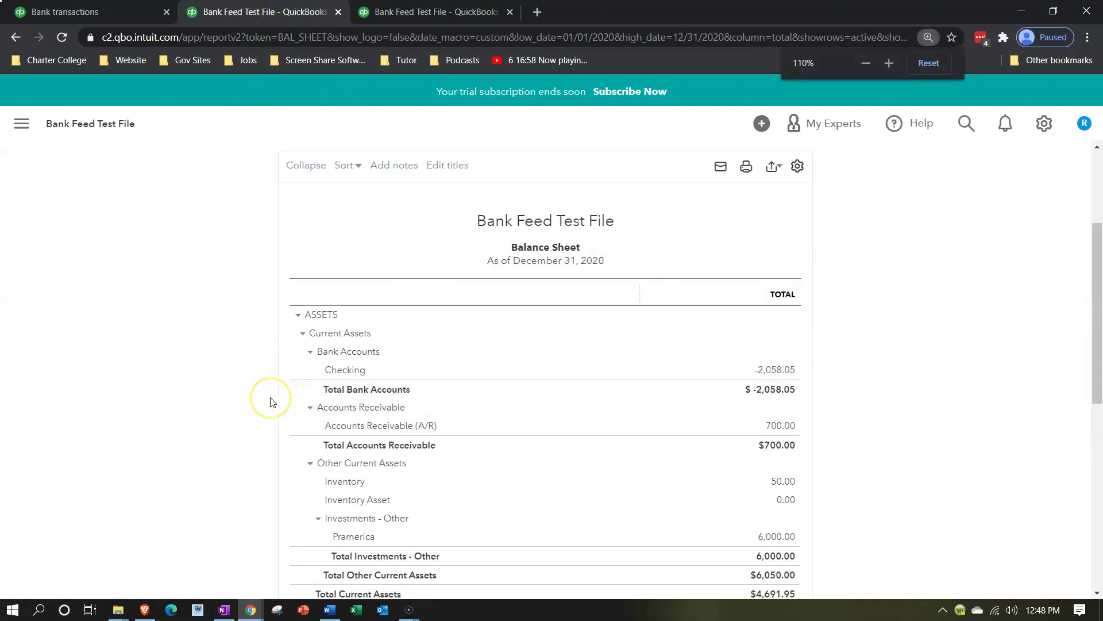
pyautogui.hotkey('ctrl', '+')
pyautogui.scroll(-2, 273, 402)
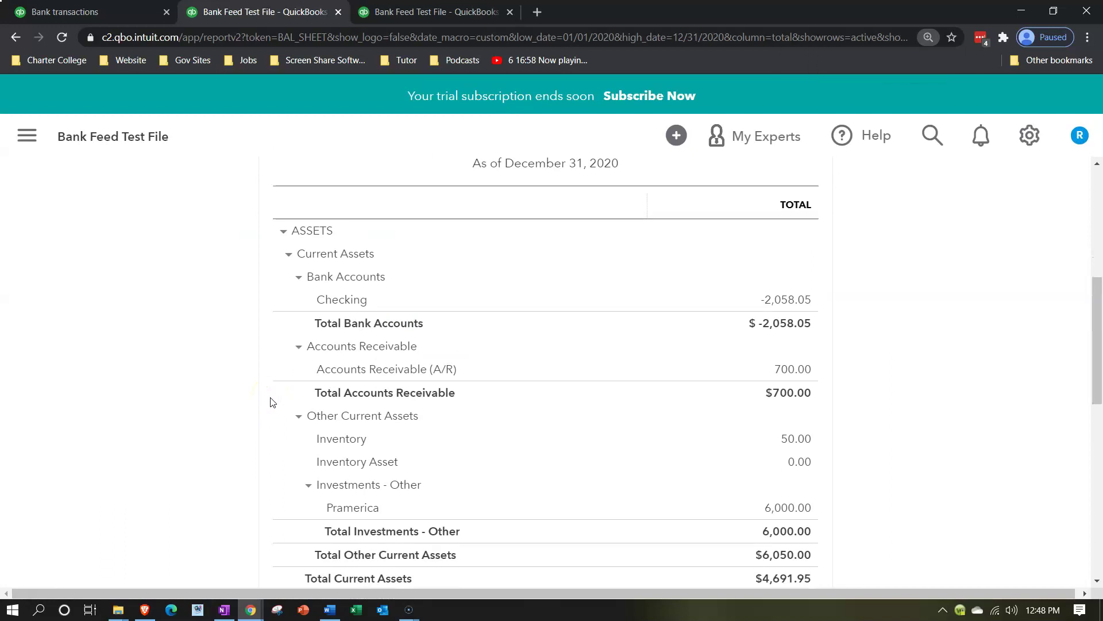
# - Open the Checking account's transaction report, examine the 06/15/2020 Von's expense and its split account, and return to the Balance Sheet
pyautogui.click(782, 301)
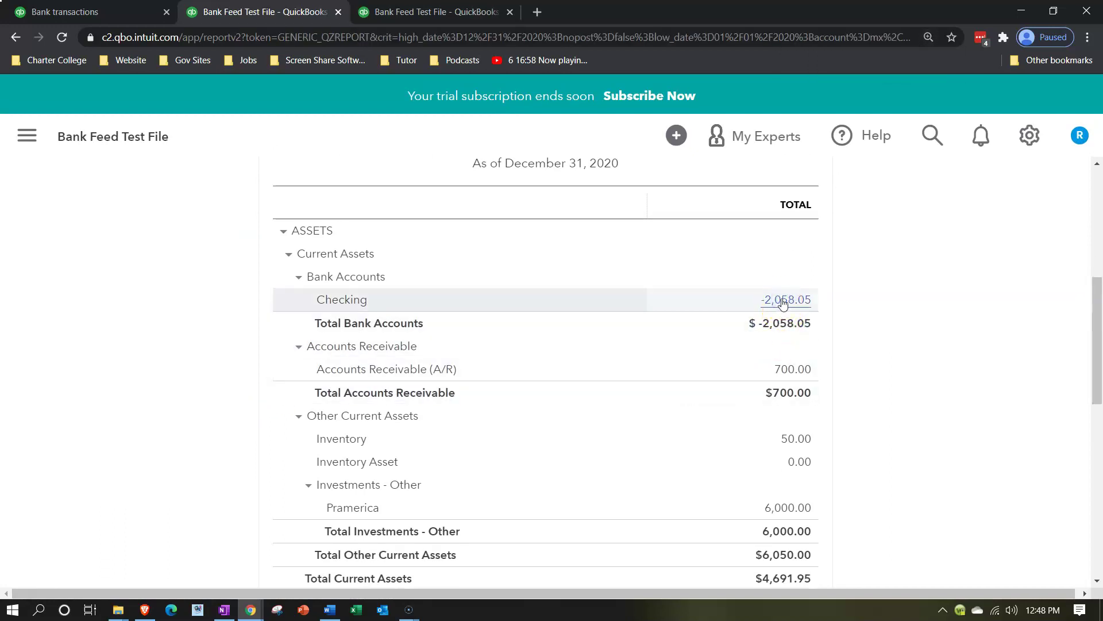
pyautogui.scroll(-4, 779, 298)
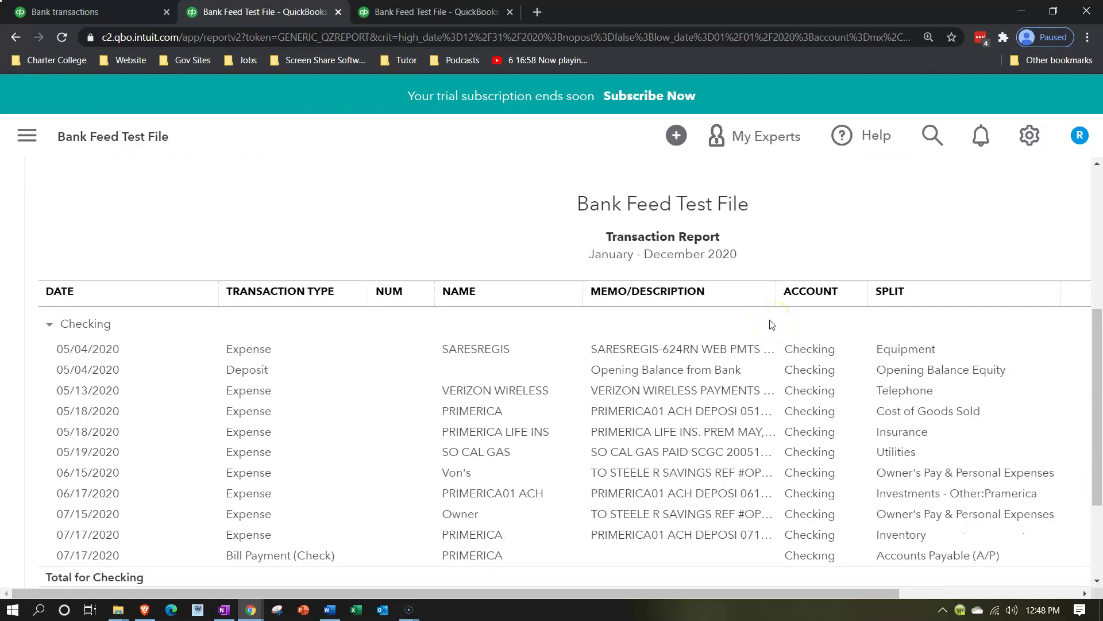
pyautogui.hotkey('ctrl', '-')
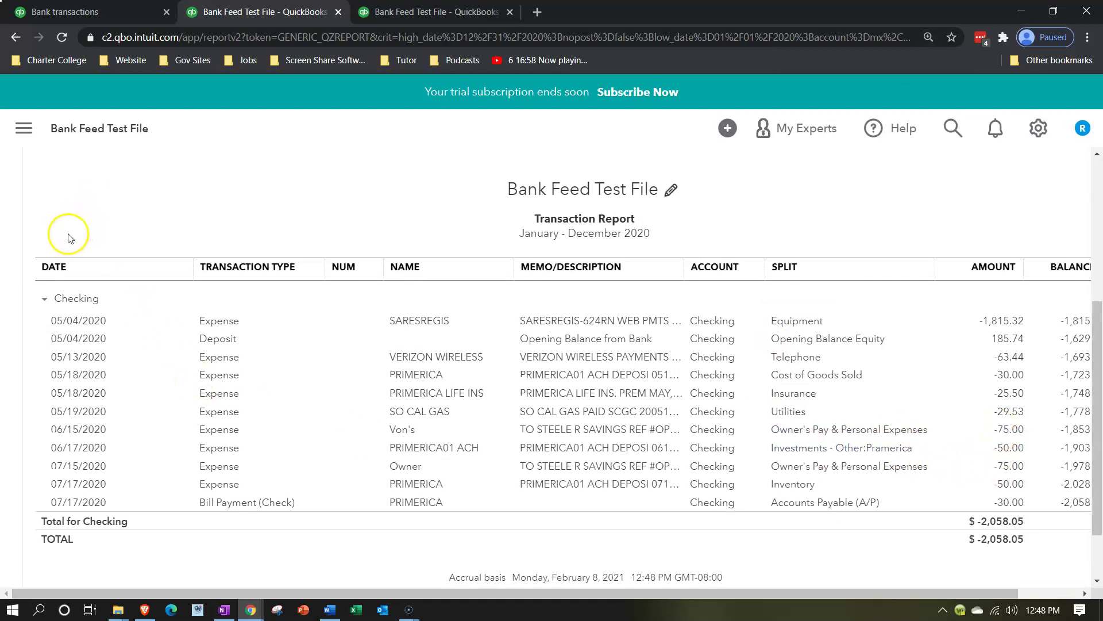
pyautogui.scroll(5, 66, 226)
pyautogui.click(104, 207)
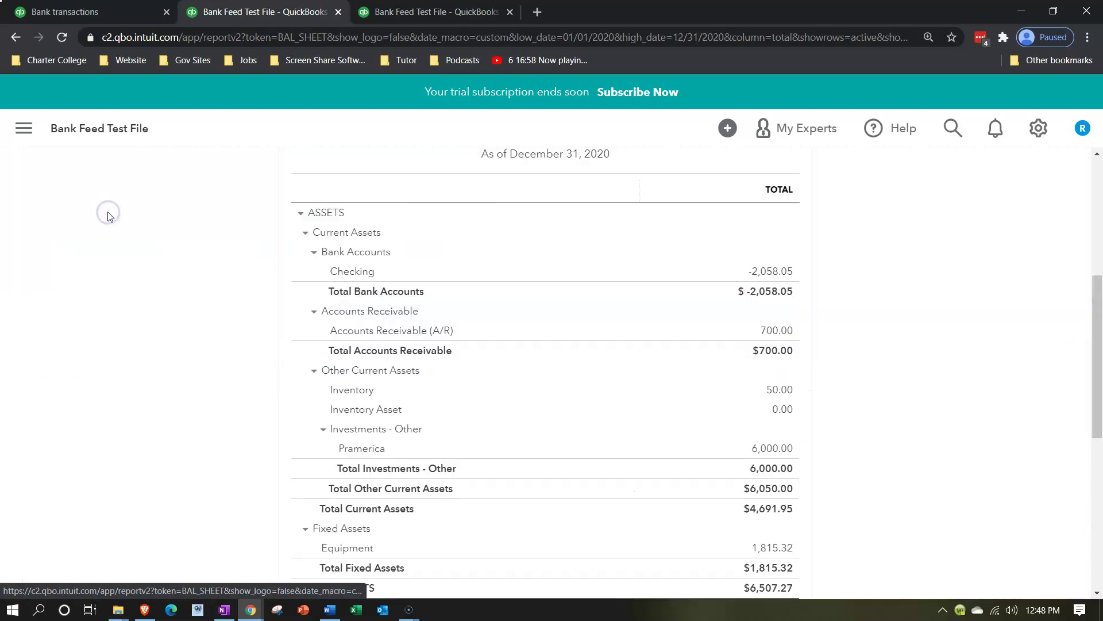
# - Examine the Von's and Owner transactions behind Owner's Pay & Personal Expenses in the equity section, and return to the Balance Sheet
pyautogui.scroll(-7, 585, 327)
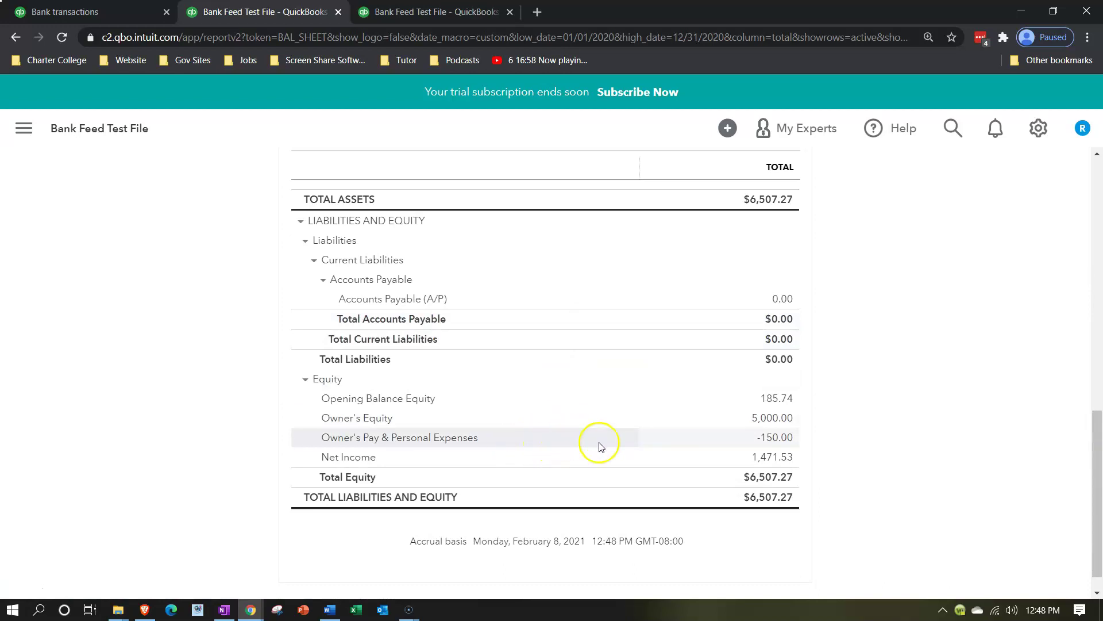
pyautogui.click(777, 440)
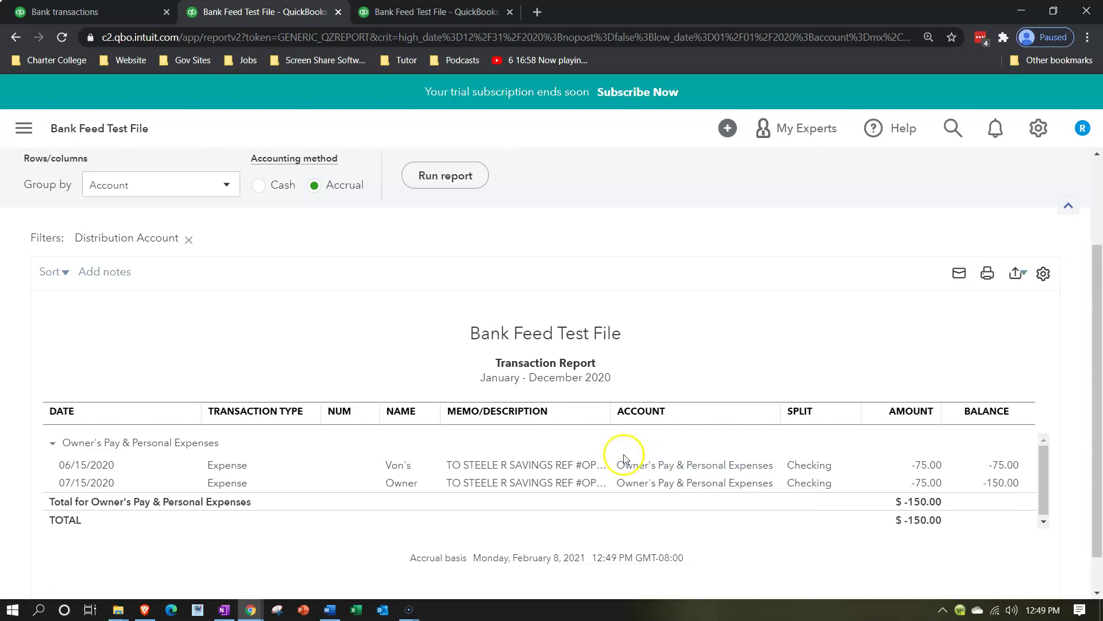
pyautogui.scroll(3, 267, 480)
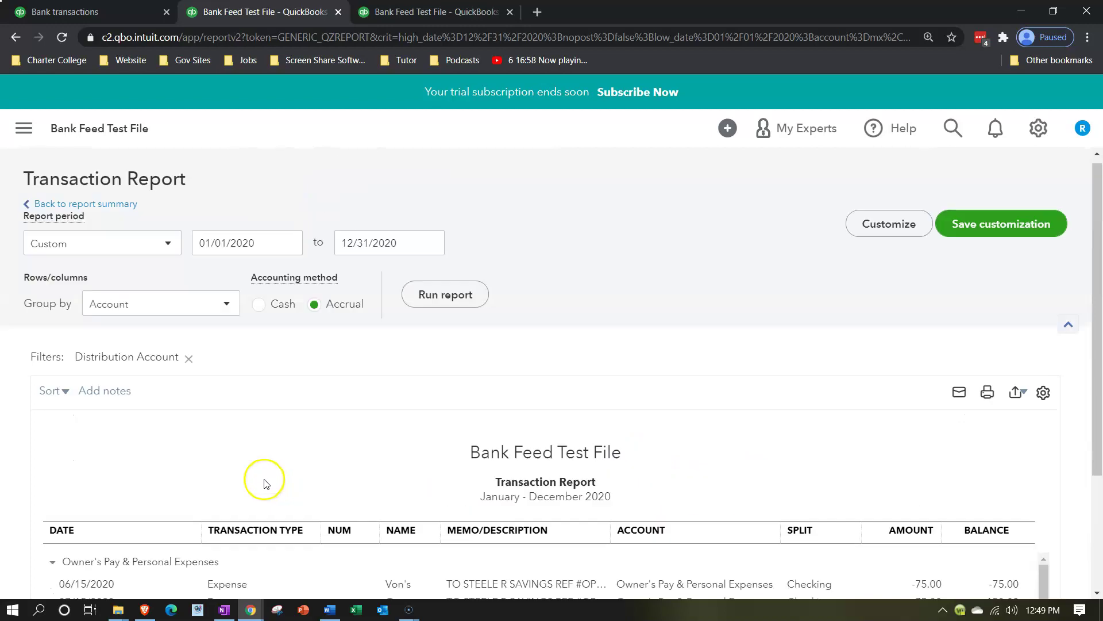
pyautogui.click(115, 211)
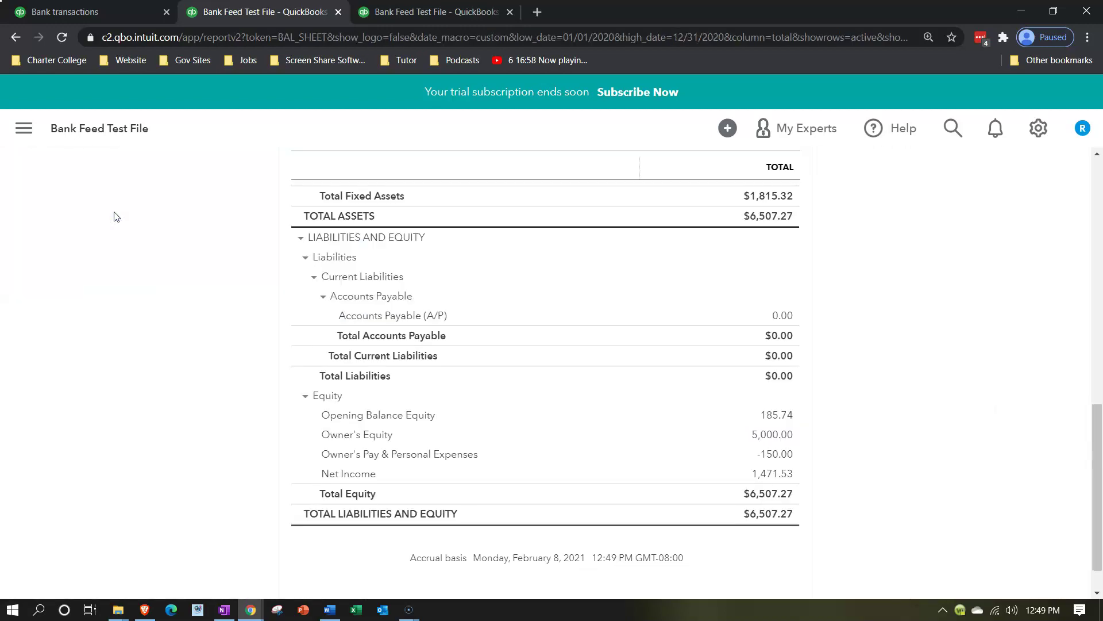
# - On the Bank transactions page, switch the 05/15/2020 savings transfer of $75.00 to Categorize and set its vendor to Von's
pyautogui.click(107, 13)
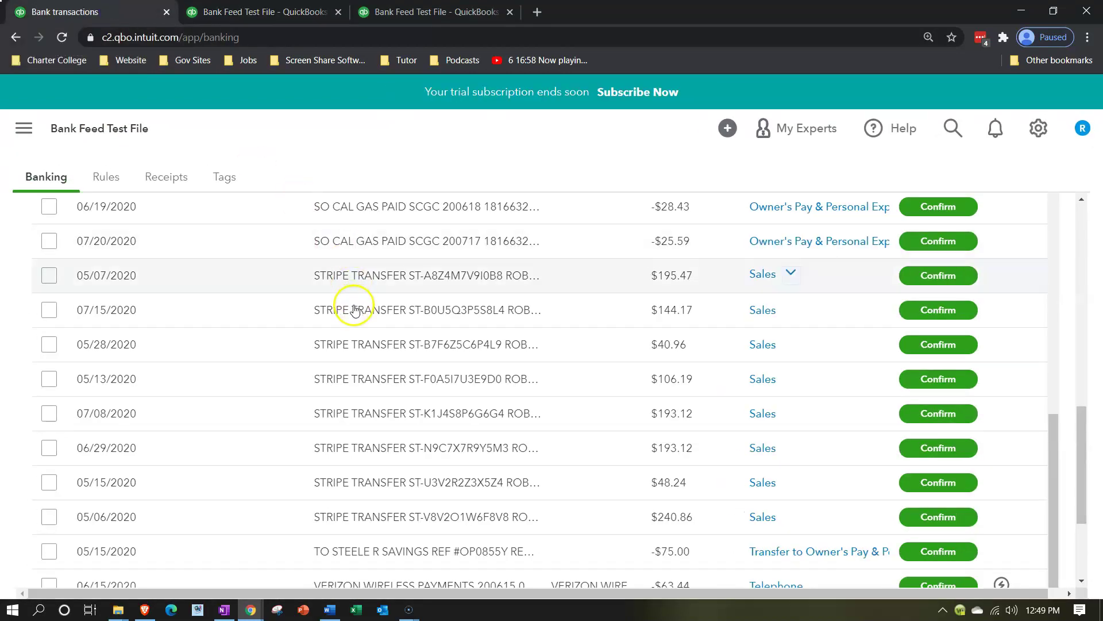
pyautogui.scroll(-3, 346, 328)
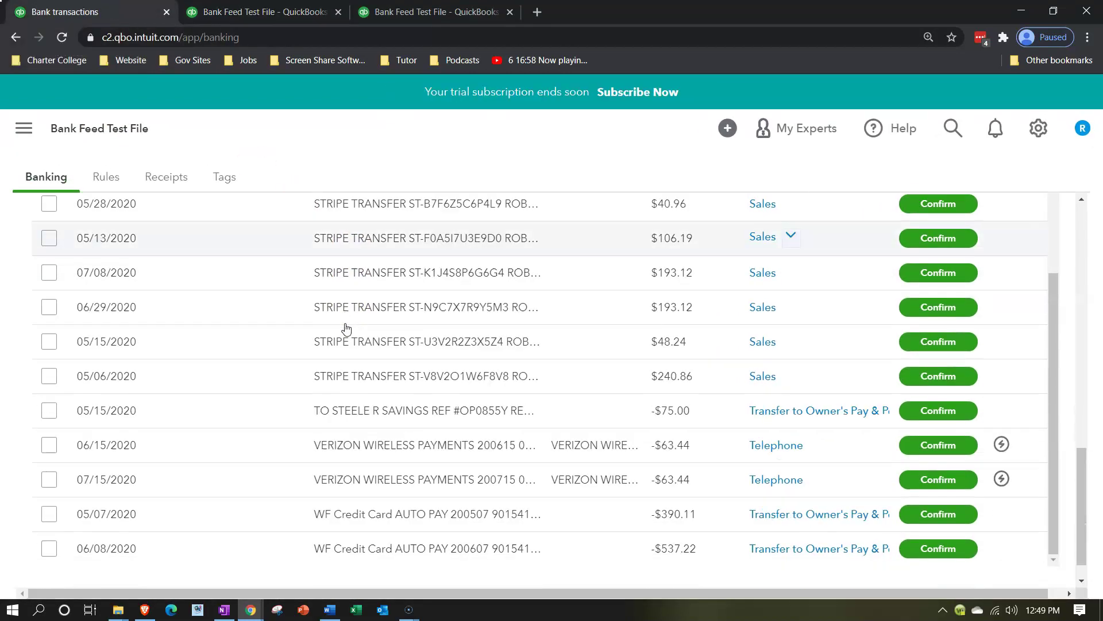
pyautogui.click(209, 418)
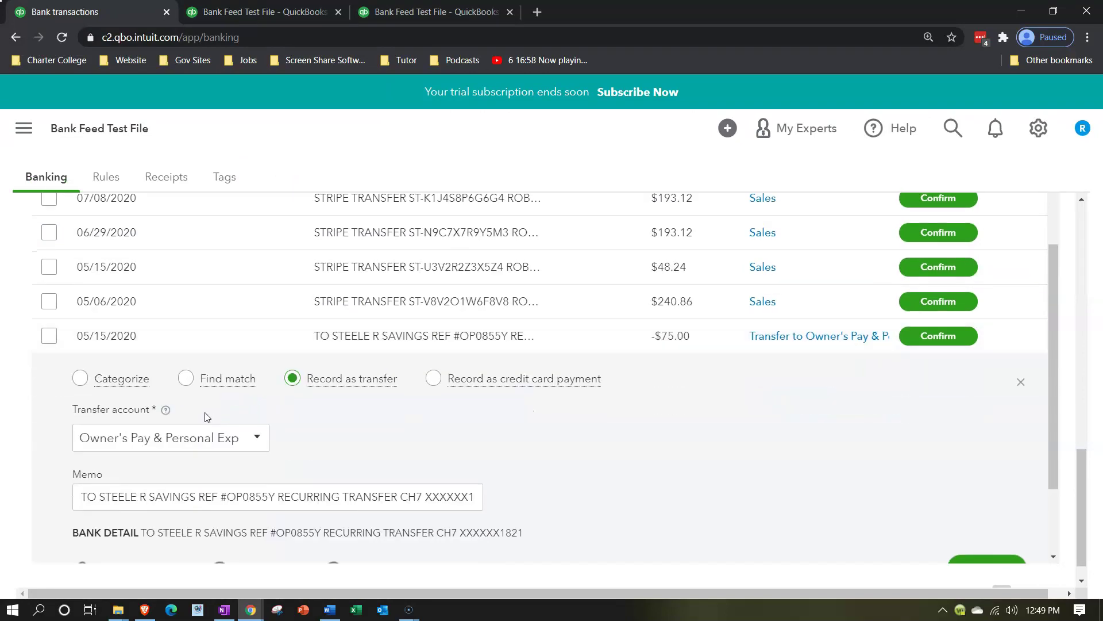
pyautogui.click(78, 378)
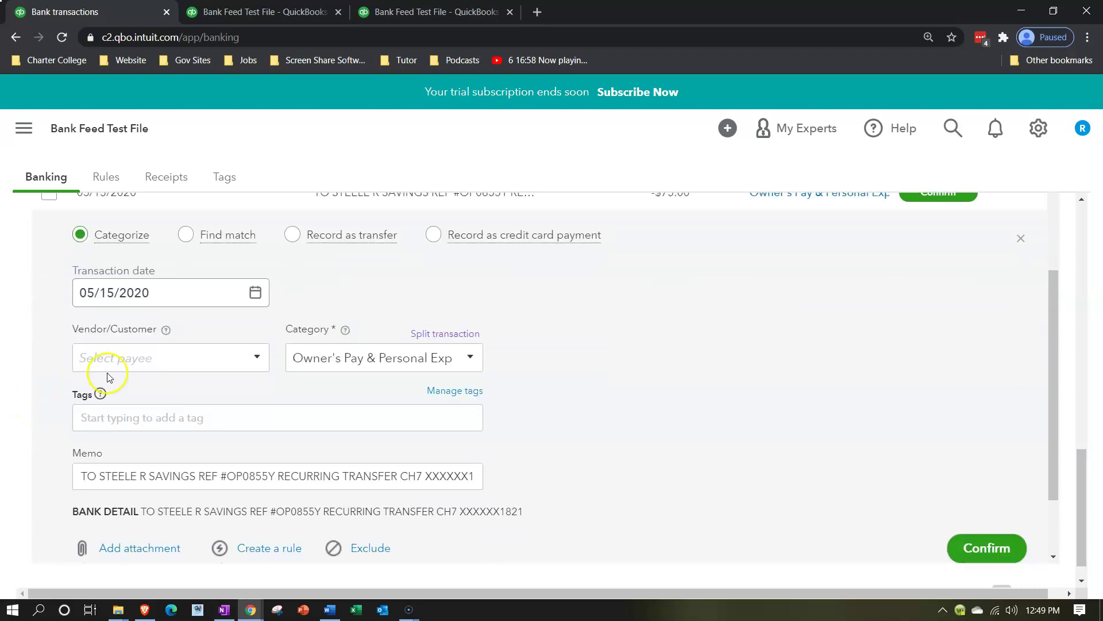
pyautogui.click(118, 359)
pyautogui.write('Vons')
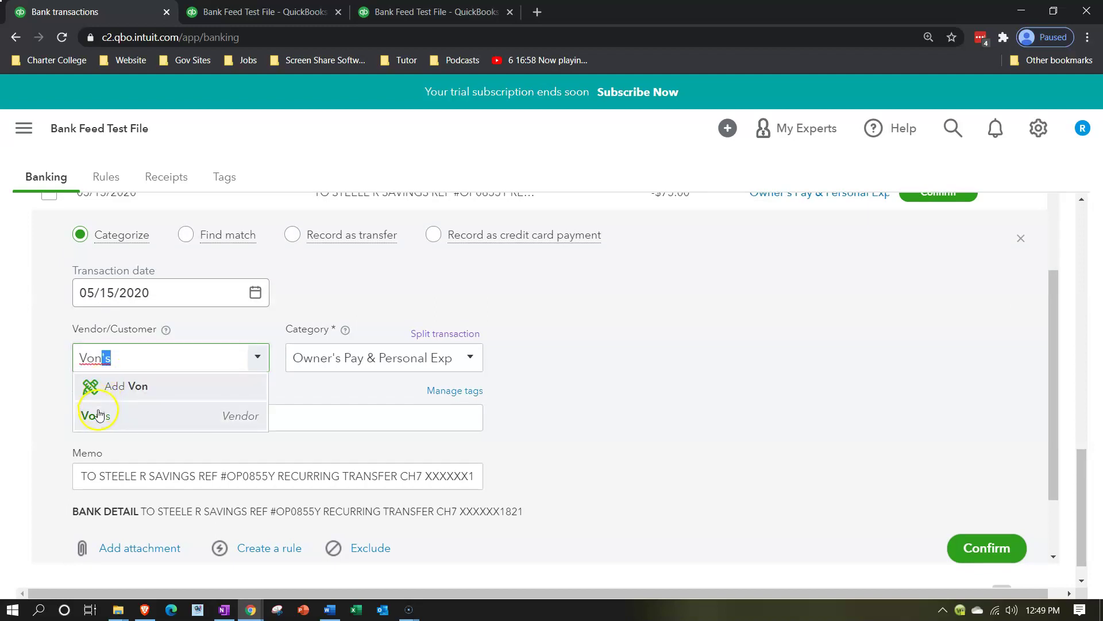
pyautogui.click(98, 413)
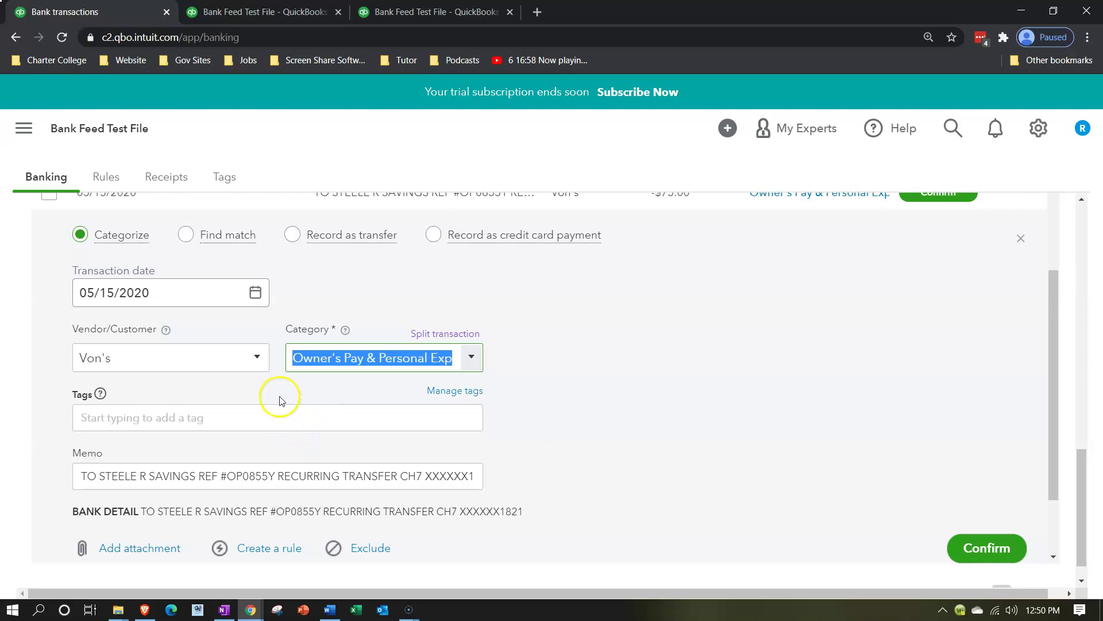
# - Go to the January - December 2020 Profit and Loss report and duplicate its browser tab
pyautogui.click(447, 13)
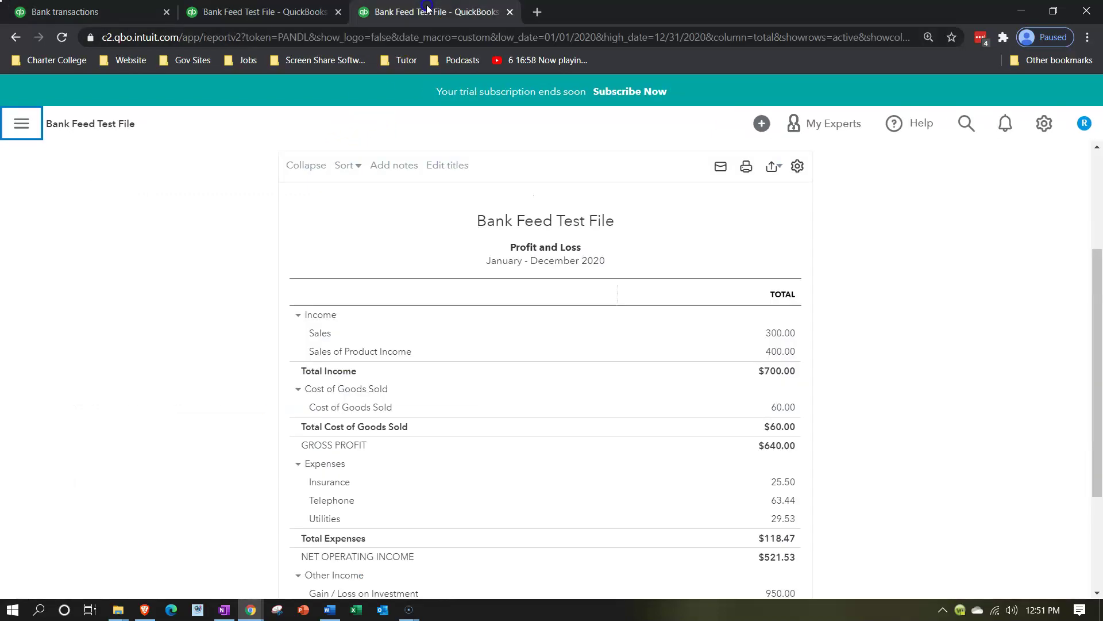
pyautogui.rightClick(449, 13)
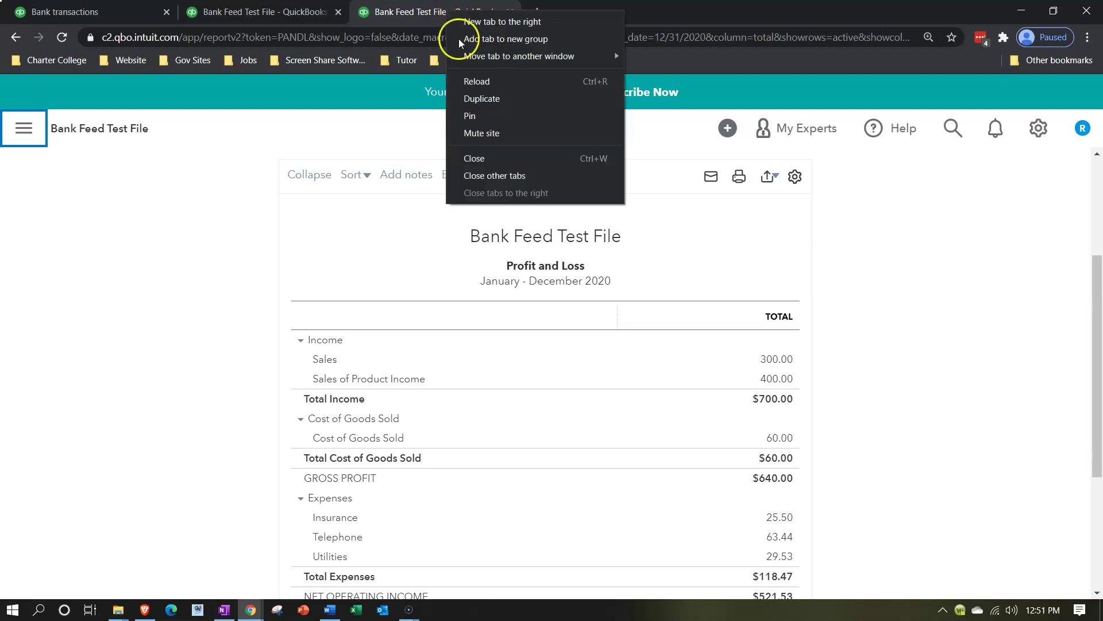
pyautogui.click(493, 101)
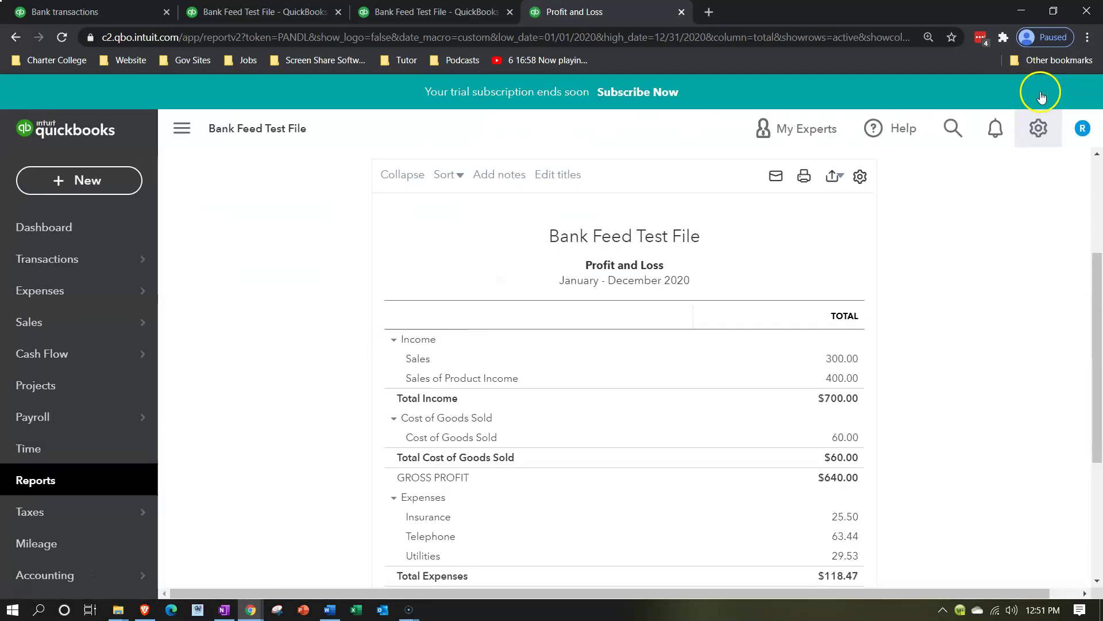
# - Open the Advanced section of Account and settings and go to its Categories options
pyautogui.click(1039, 129)
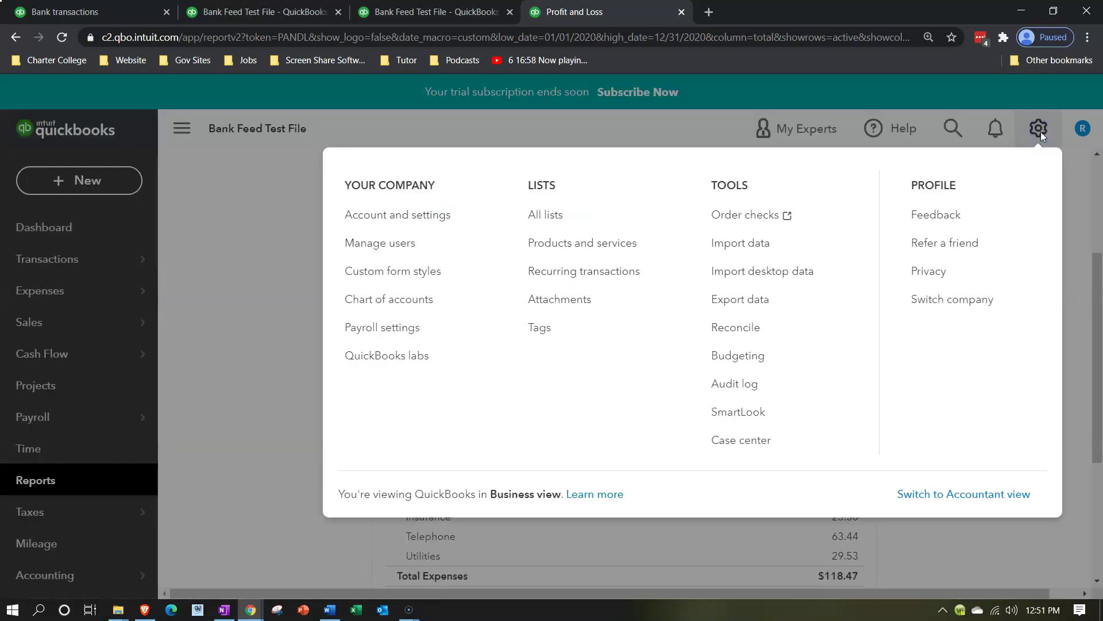
pyautogui.click(426, 223)
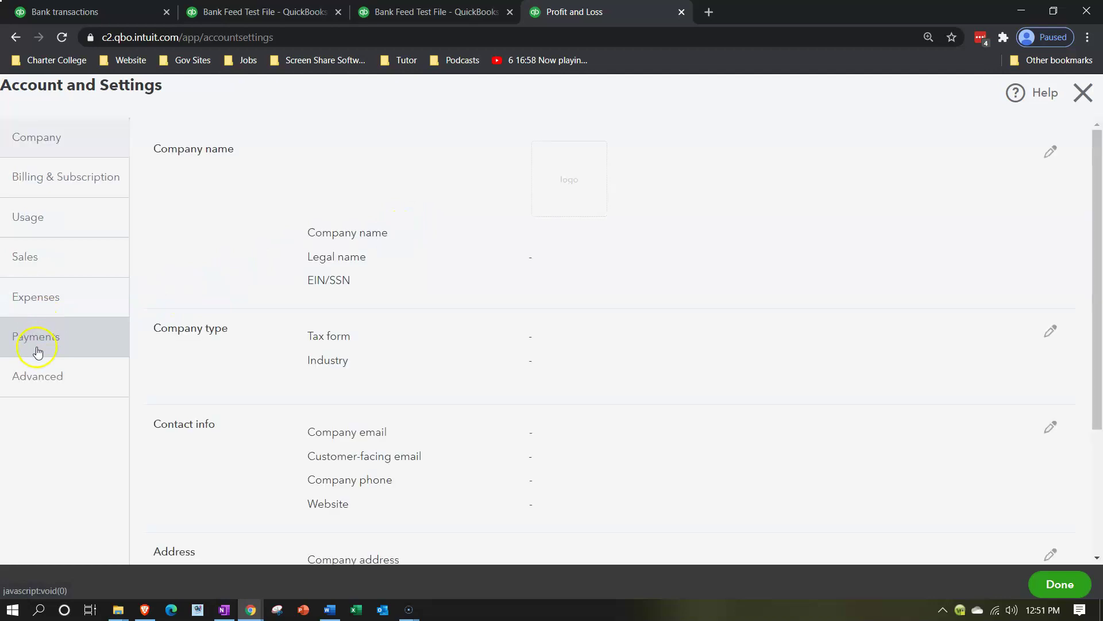
pyautogui.click(38, 385)
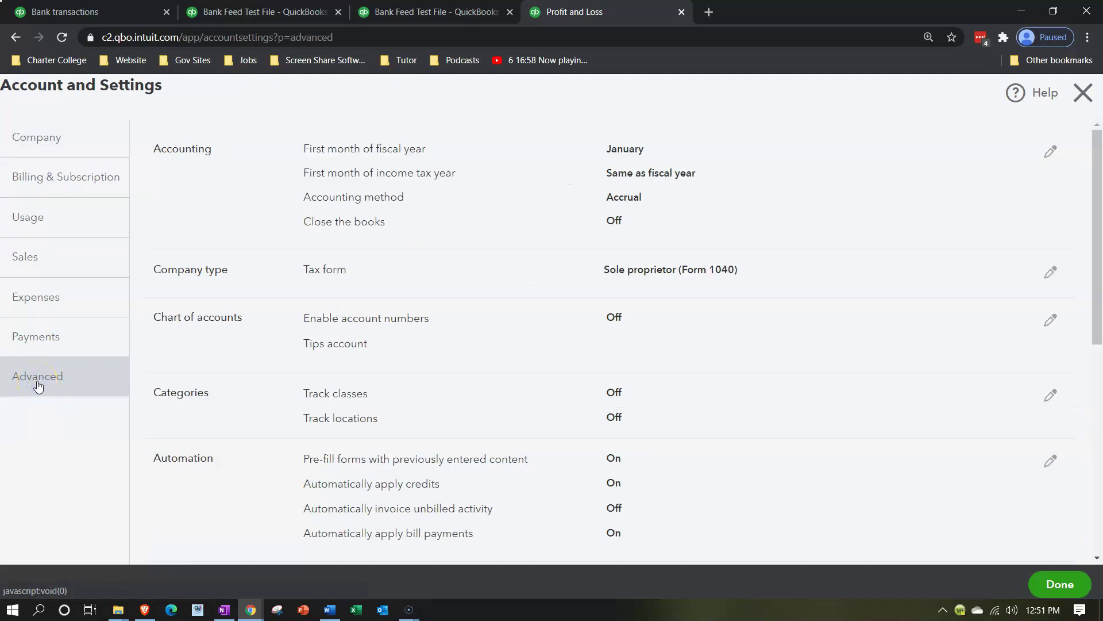
pyautogui.click(32, 384)
pyautogui.scroll(-1, 754, 379)
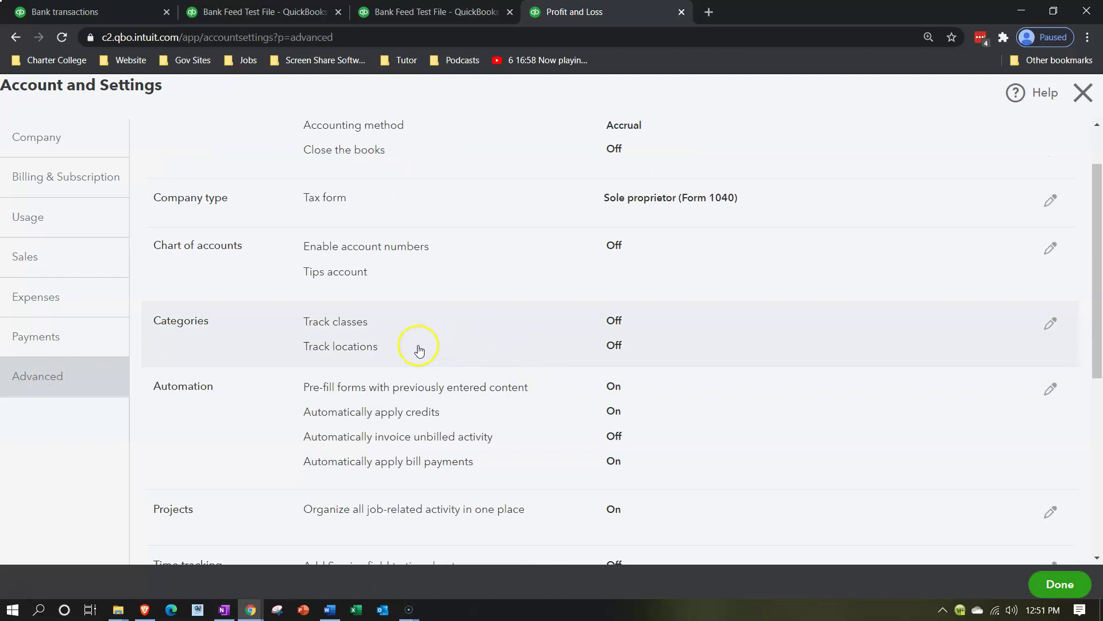
pyautogui.scroll(-1, 419, 350)
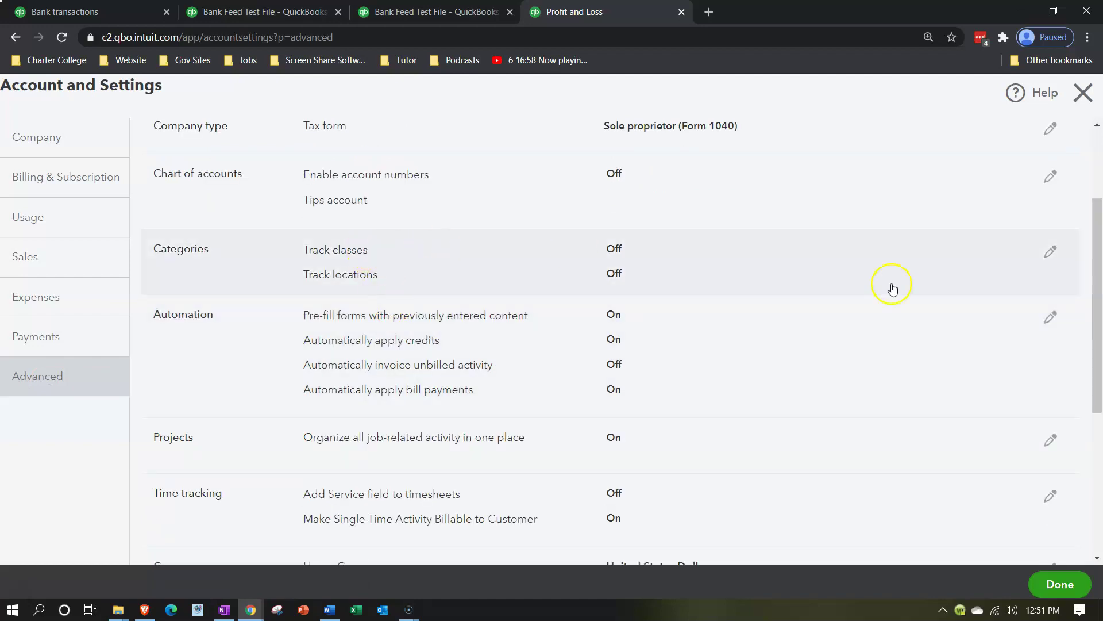
# - Turn on Track classes, assign classes as One to each row in transaction, and save the Categories settings
pyautogui.click(1052, 251)
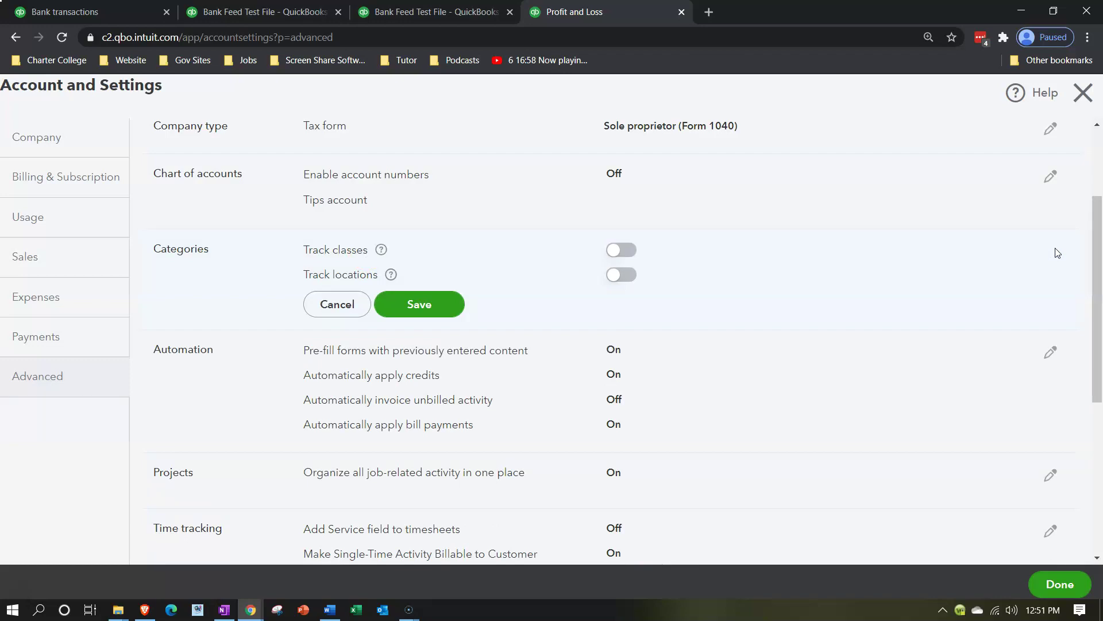
pyautogui.click(615, 252)
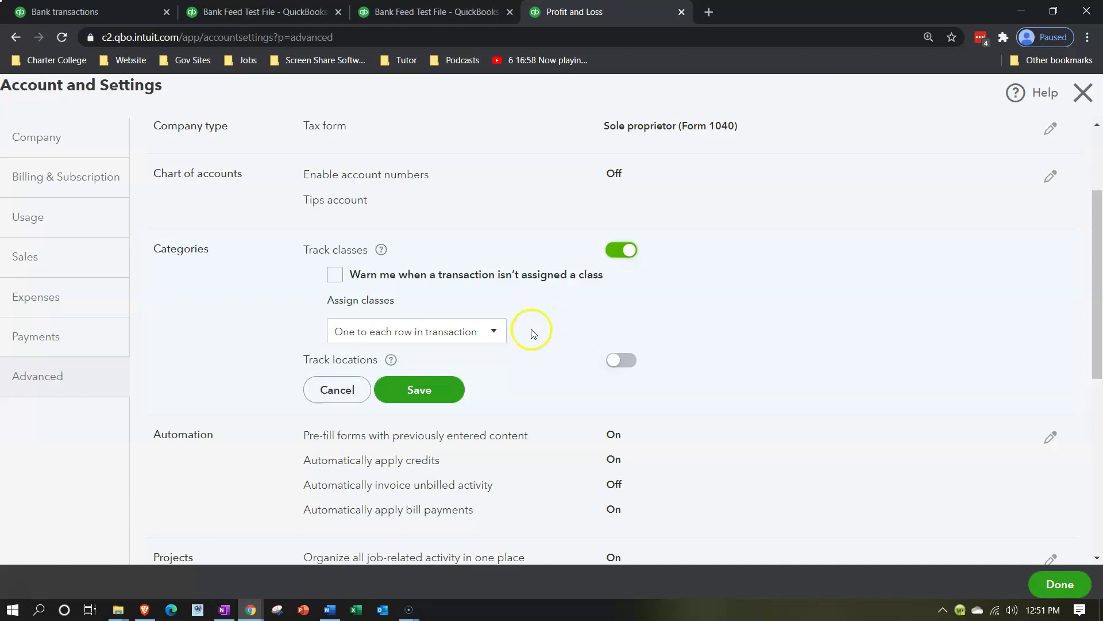
pyautogui.click(494, 332)
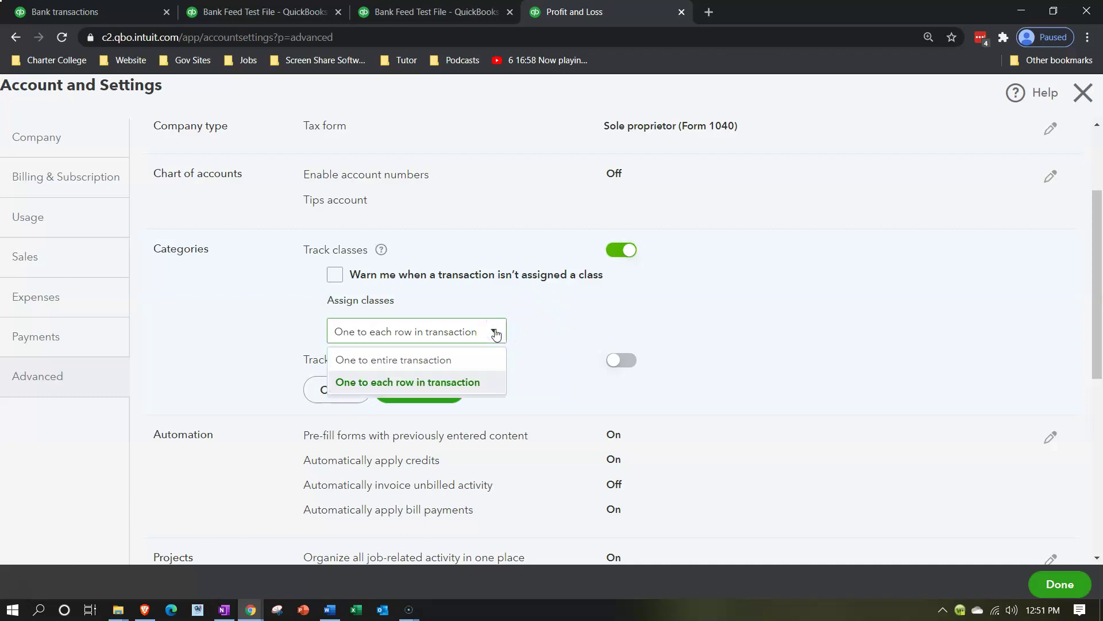
pyautogui.click(496, 333)
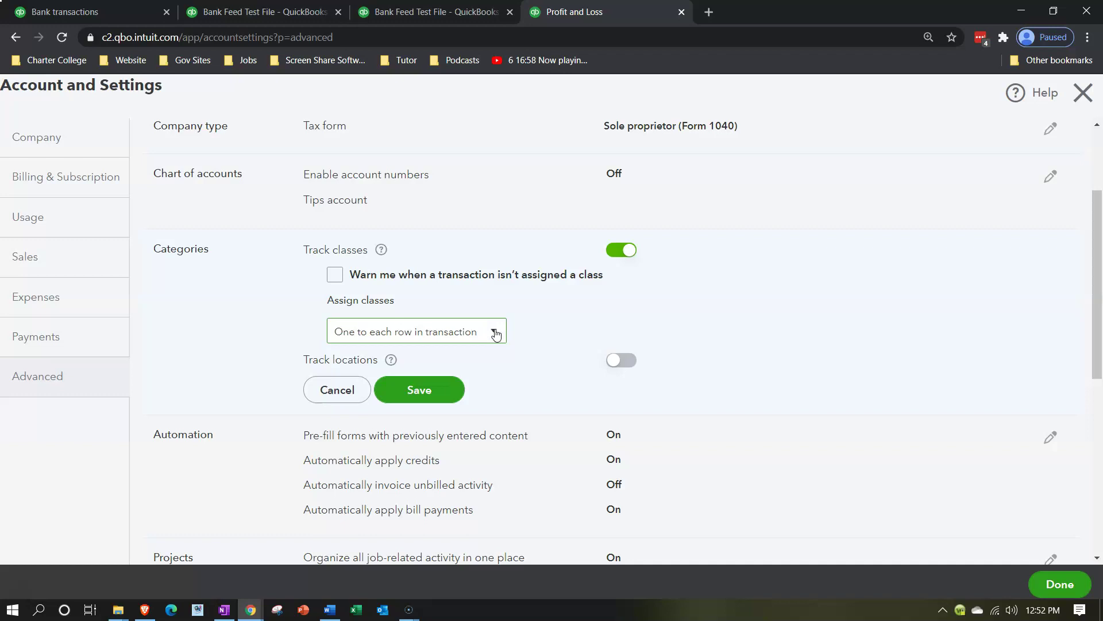
pyautogui.click(459, 366)
pyautogui.click(444, 389)
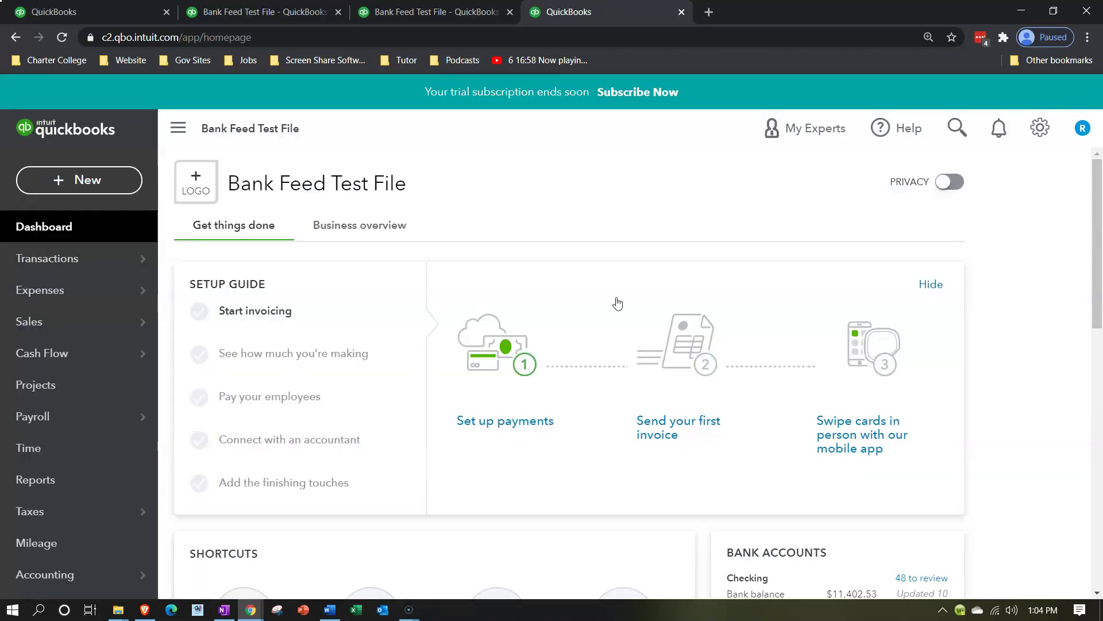
# - Go to the company's full set of lists and open the Classes list
pyautogui.click(636, 283)
pyautogui.click(1038, 127)
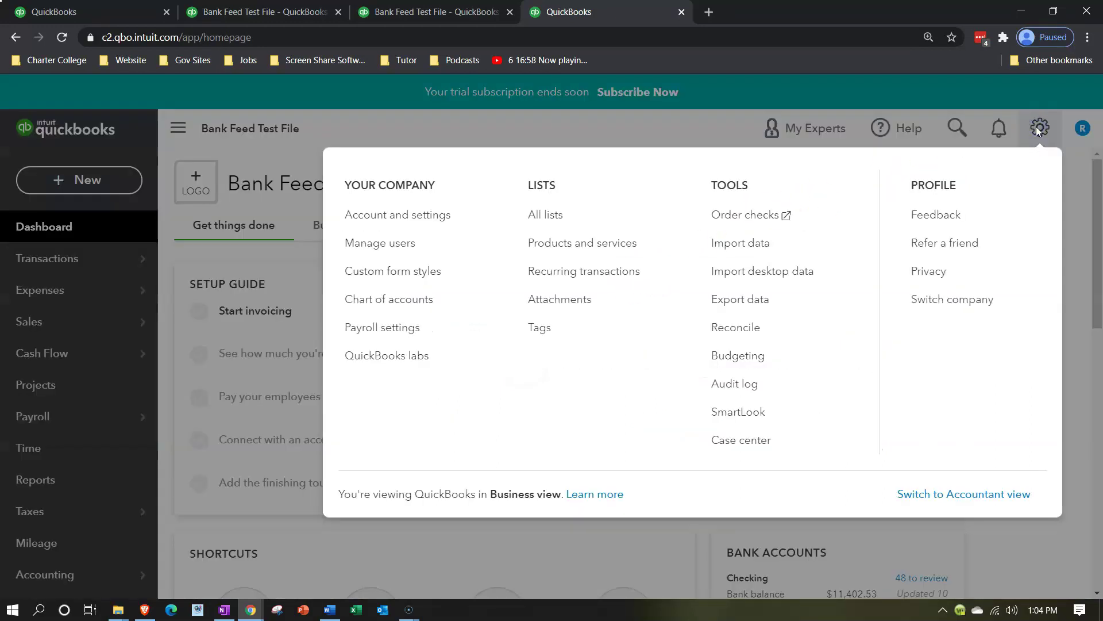
pyautogui.click(554, 218)
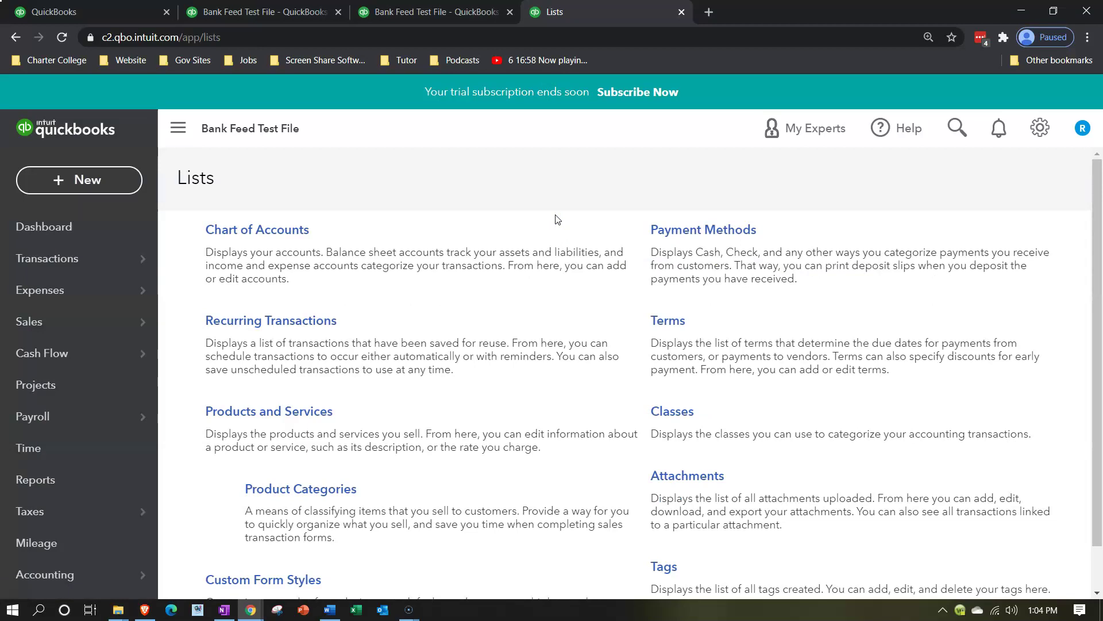
pyautogui.scroll(-1, 556, 219)
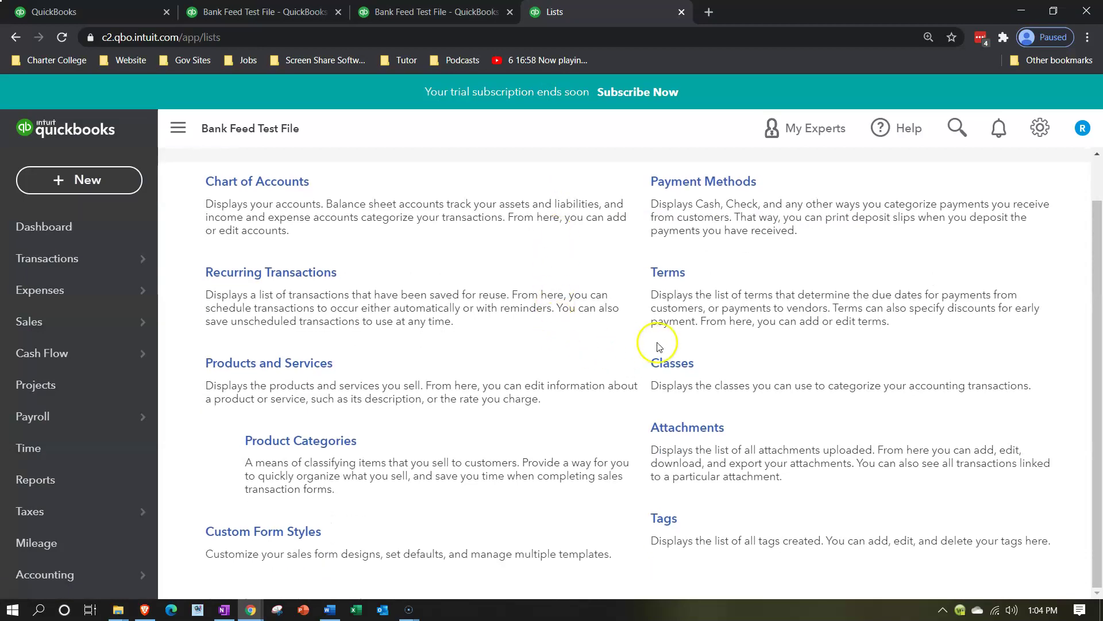
pyautogui.click(682, 364)
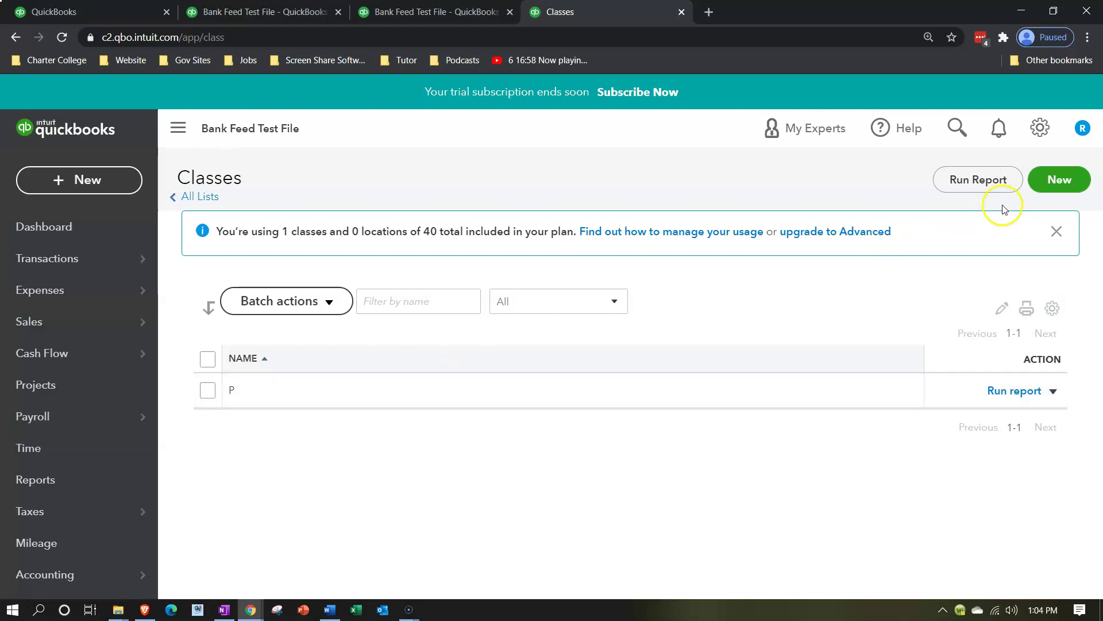
# - Create a new class named B and save it
pyautogui.click(1060, 181)
pyautogui.click(508, 303)
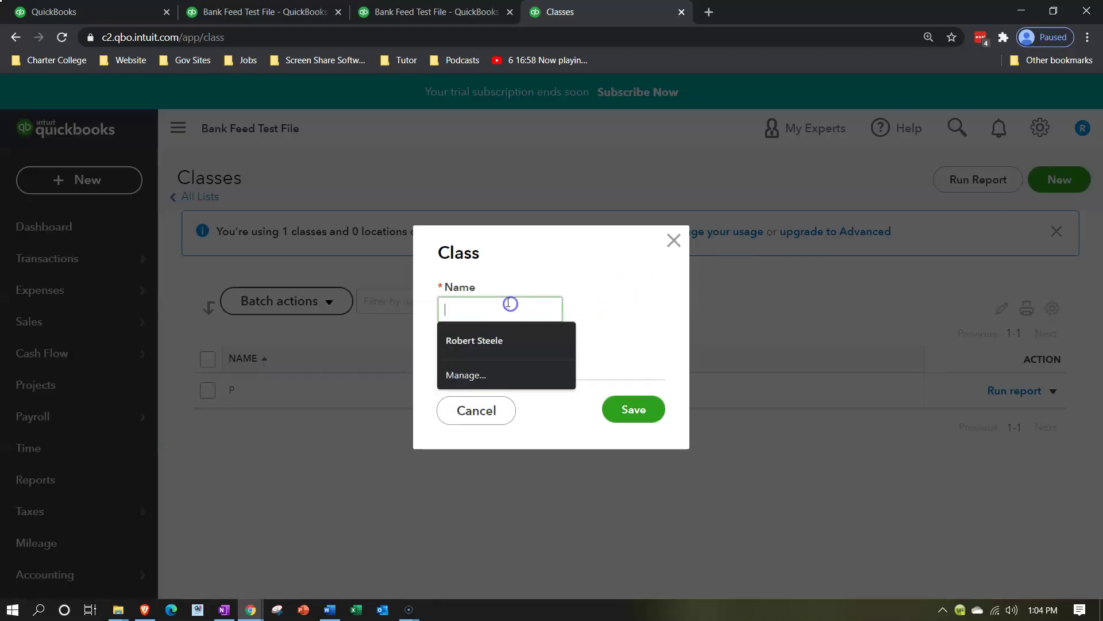
pyautogui.write('B')
pyautogui.press('Tab')
pyautogui.press('space')
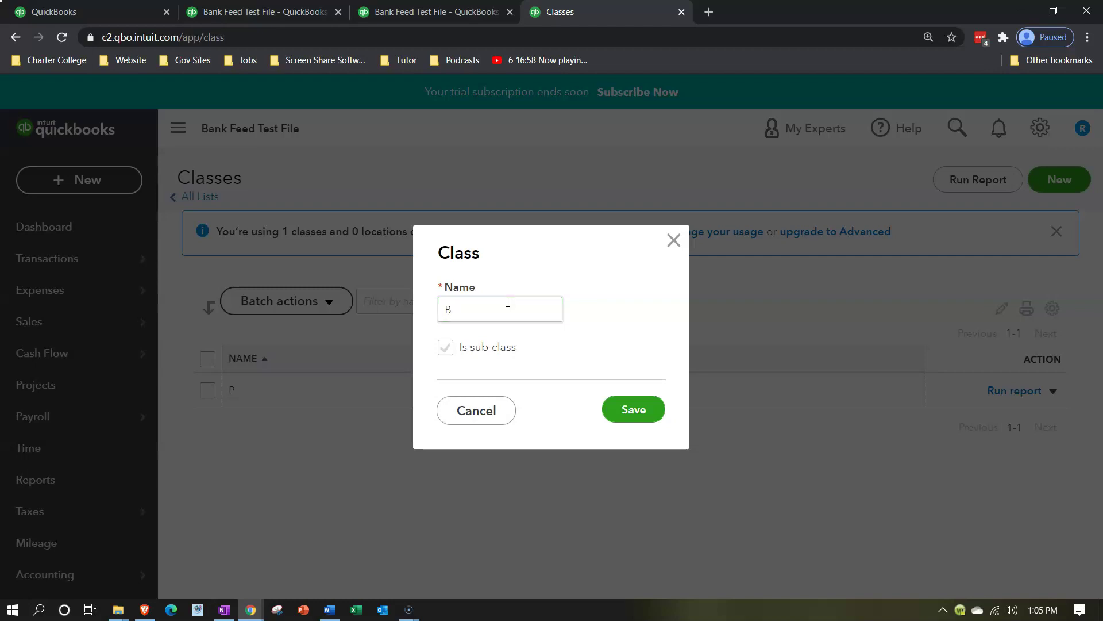
pyautogui.click(629, 408)
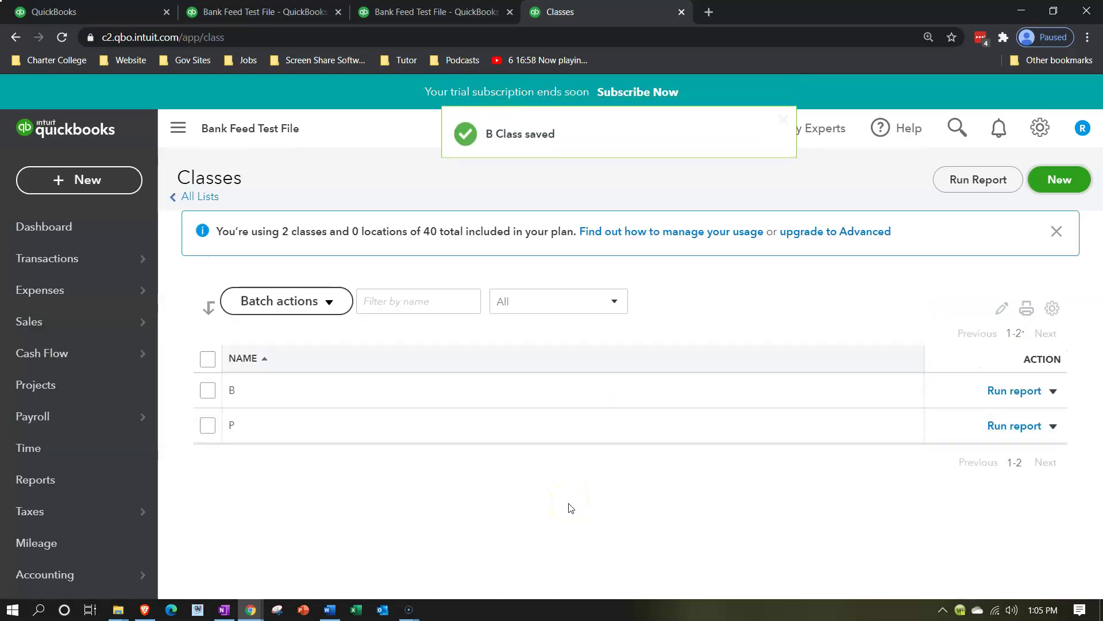
# - Return to the bank feed, assign class P to the 05/15/2020 Von's transaction categorized as Groceries, and confirm it
pyautogui.click(101, 13)
pyautogui.click(230, 354)
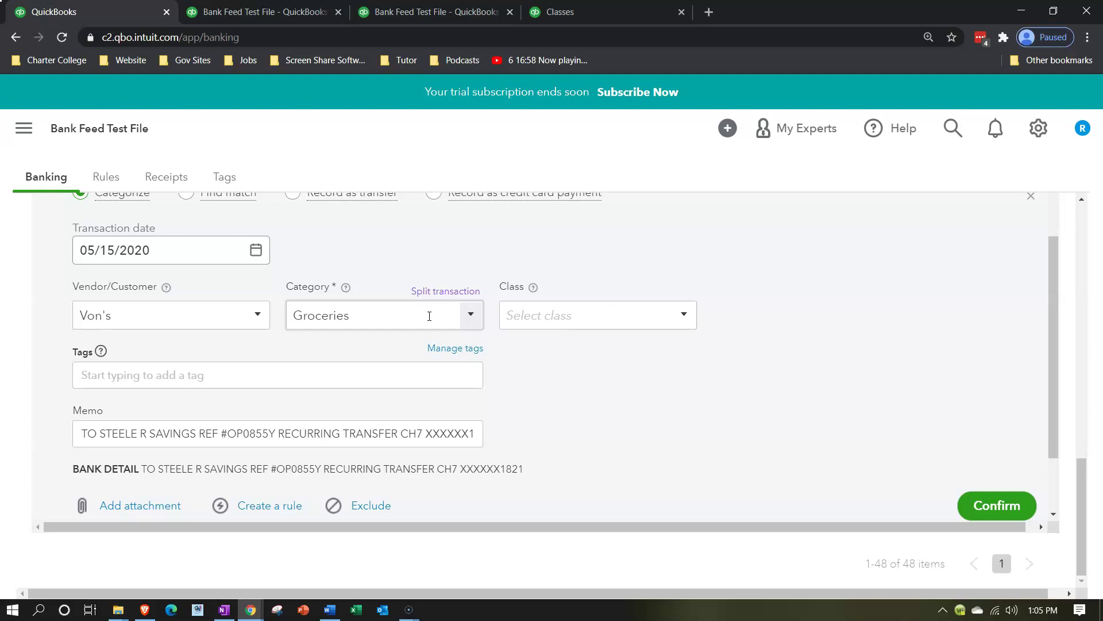
pyautogui.click(473, 314)
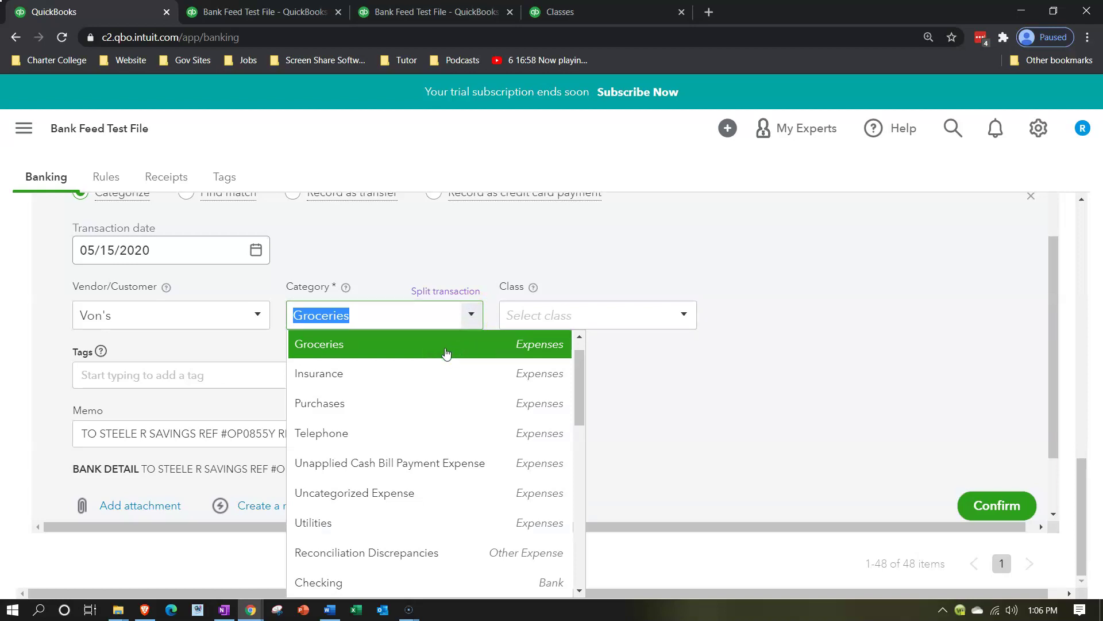
pyautogui.click(470, 320)
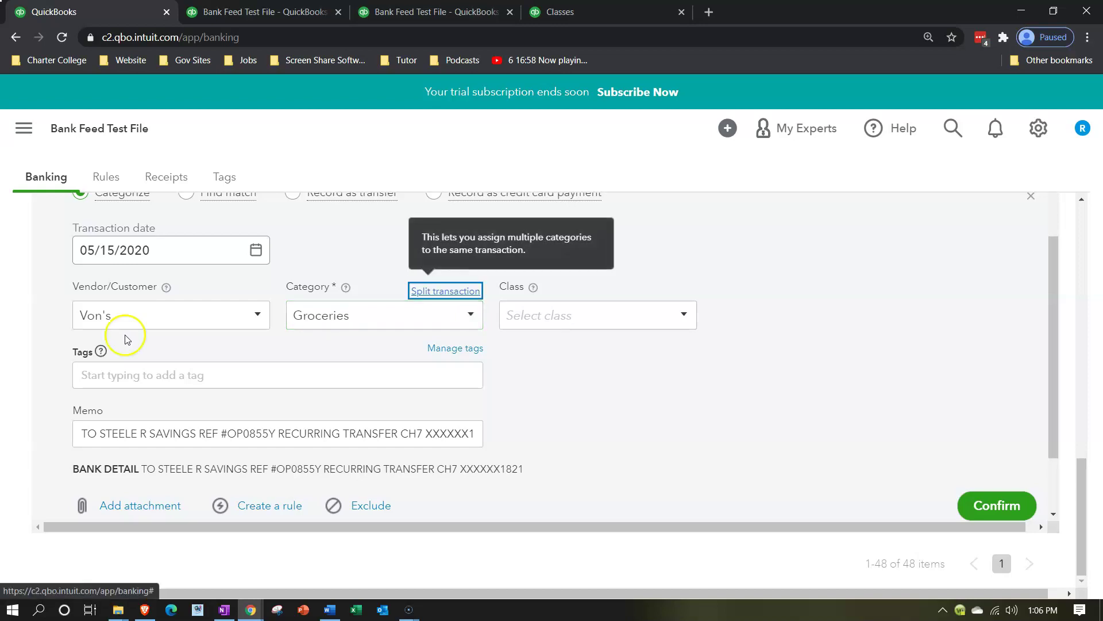
pyautogui.click(529, 316)
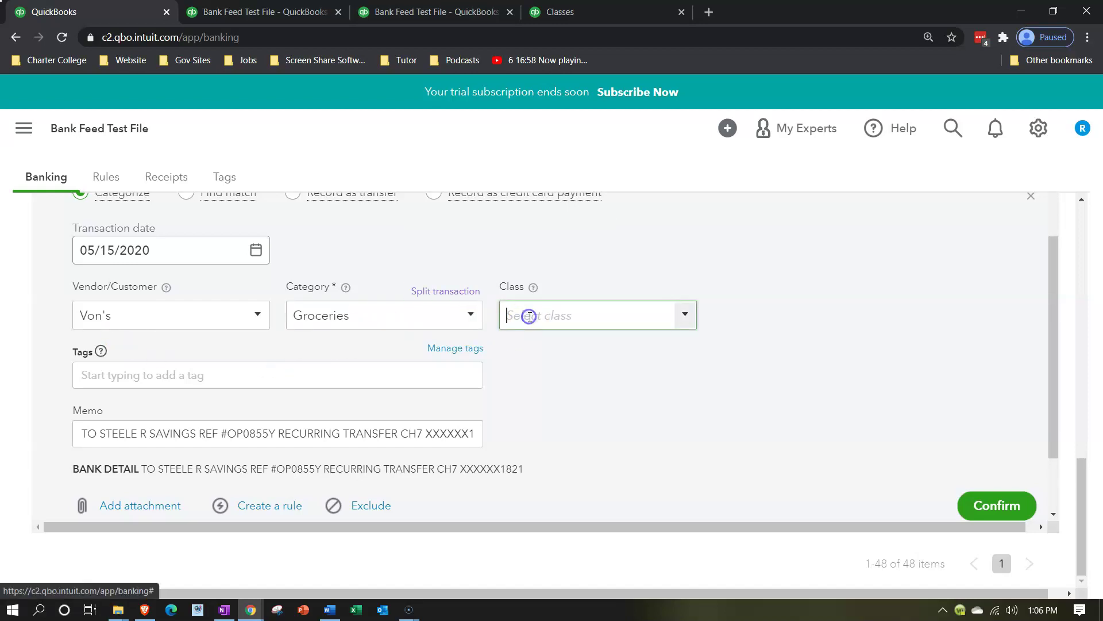
pyautogui.click(685, 314)
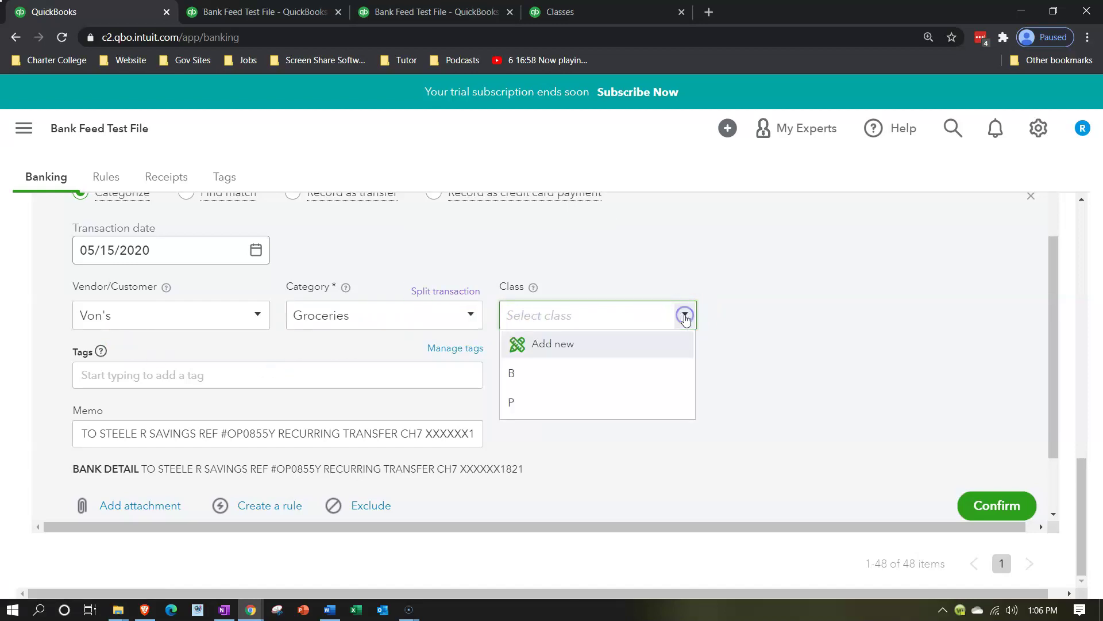
pyautogui.click(551, 410)
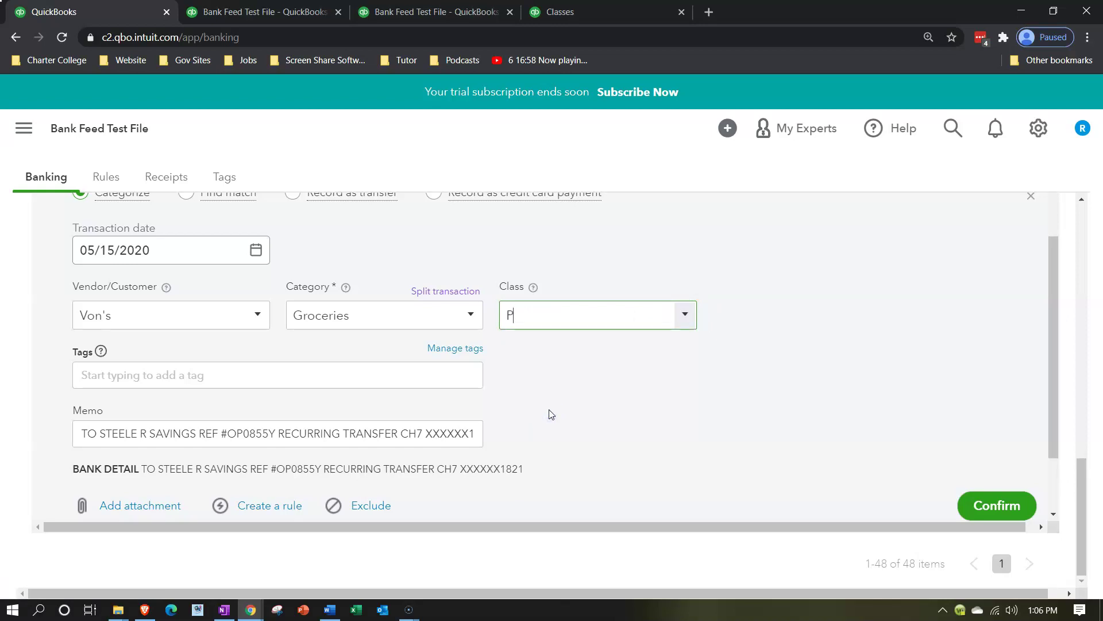
pyautogui.click(977, 508)
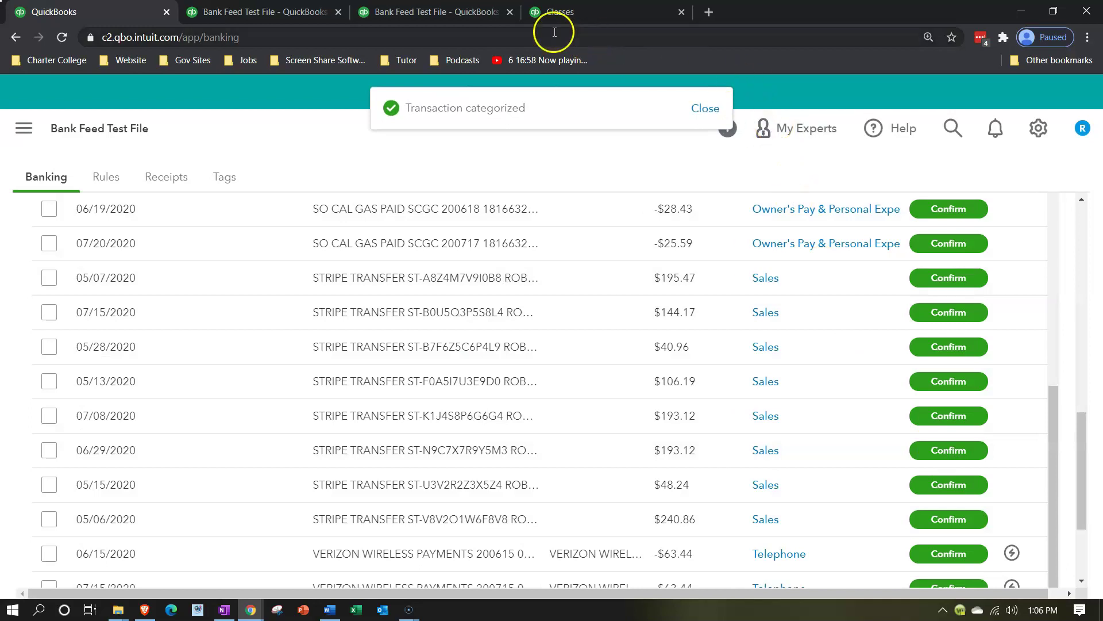
# - In the duplicated report's browser tab, go back to the Reports list and open Profit and Loss by Class
pyautogui.click(443, 14)
pyautogui.click(443, 15)
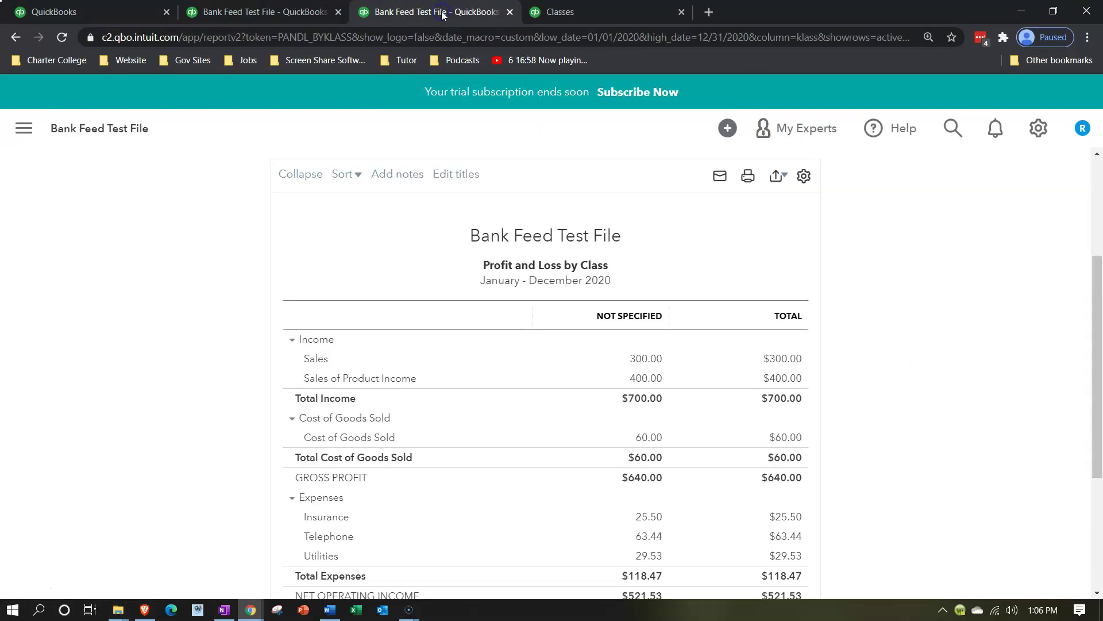
pyautogui.click(40, 136)
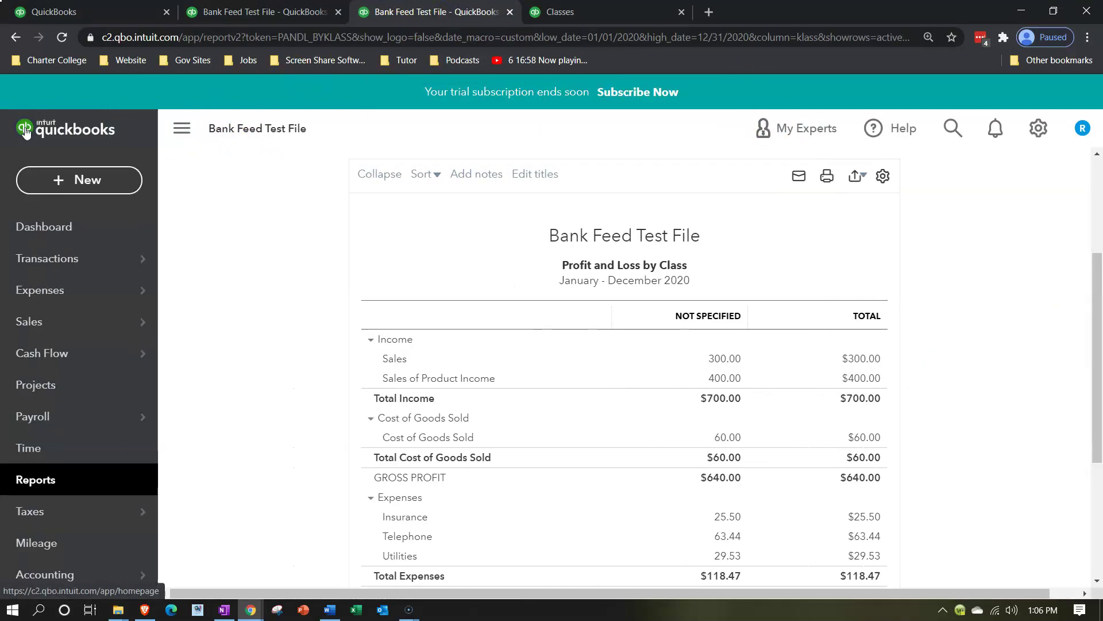
pyautogui.click(56, 468)
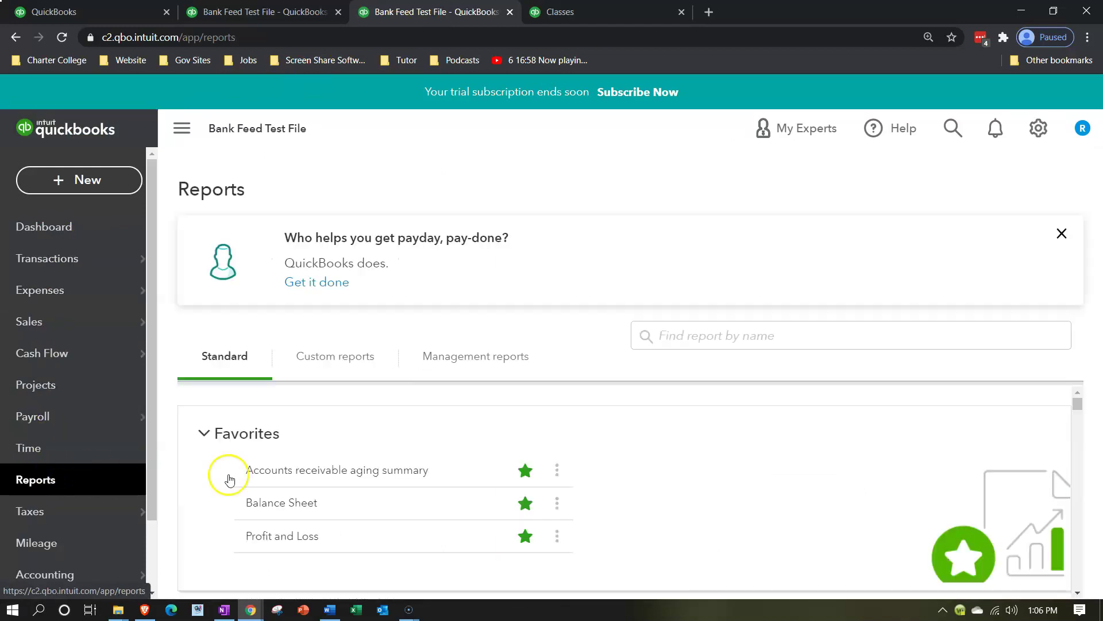
pyautogui.scroll(-5, 747, 464)
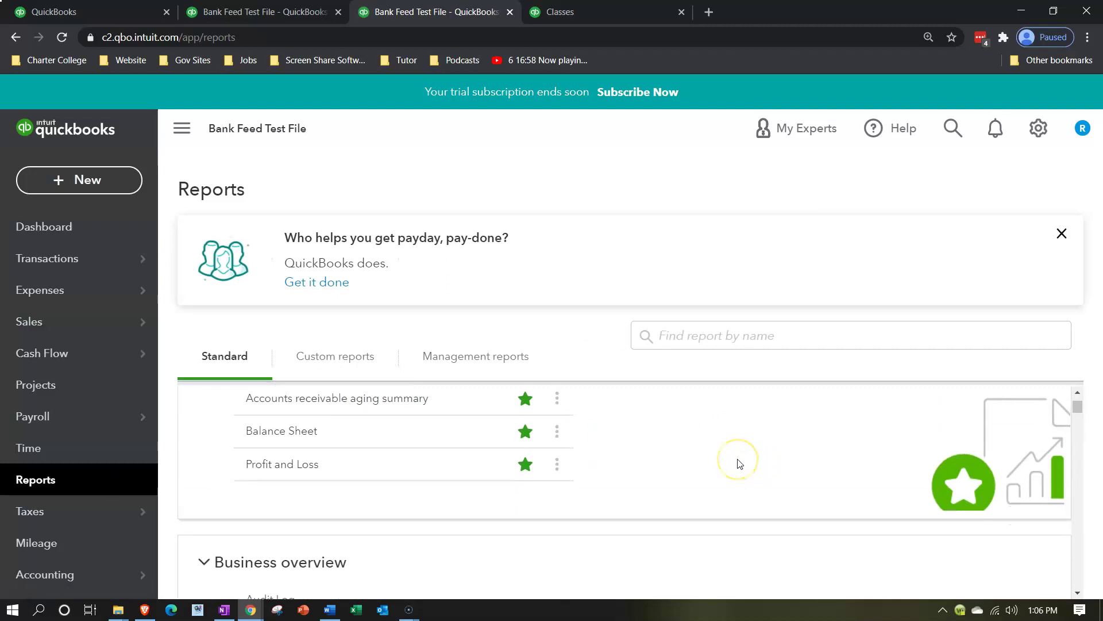
pyautogui.scroll(-1, 740, 463)
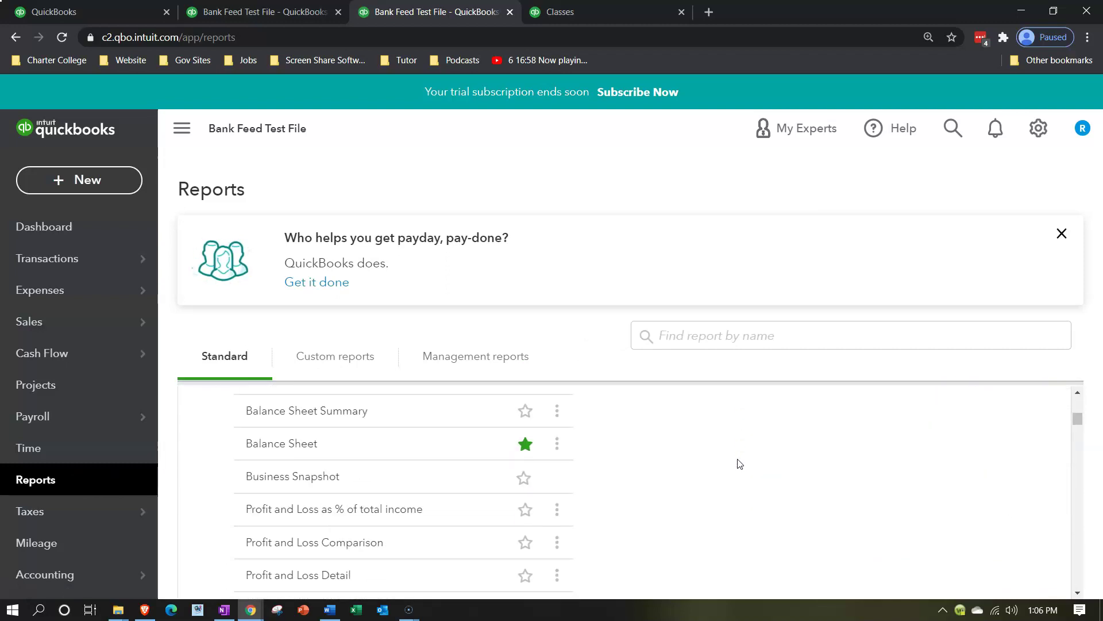
pyautogui.scroll(-1, 740, 464)
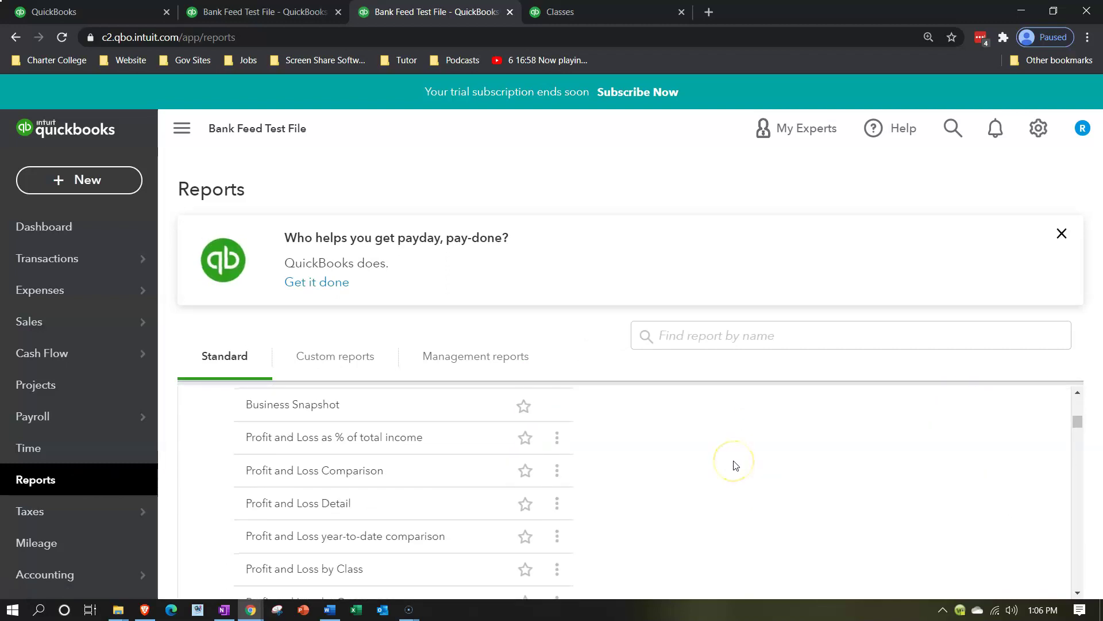
pyautogui.click(315, 570)
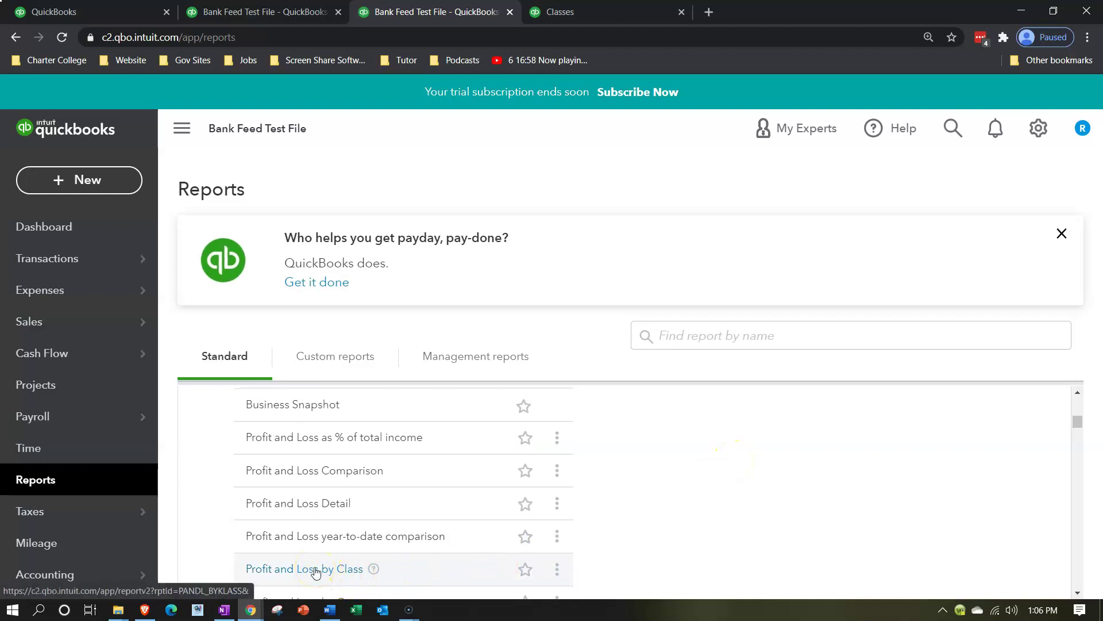
pyautogui.click(316, 569)
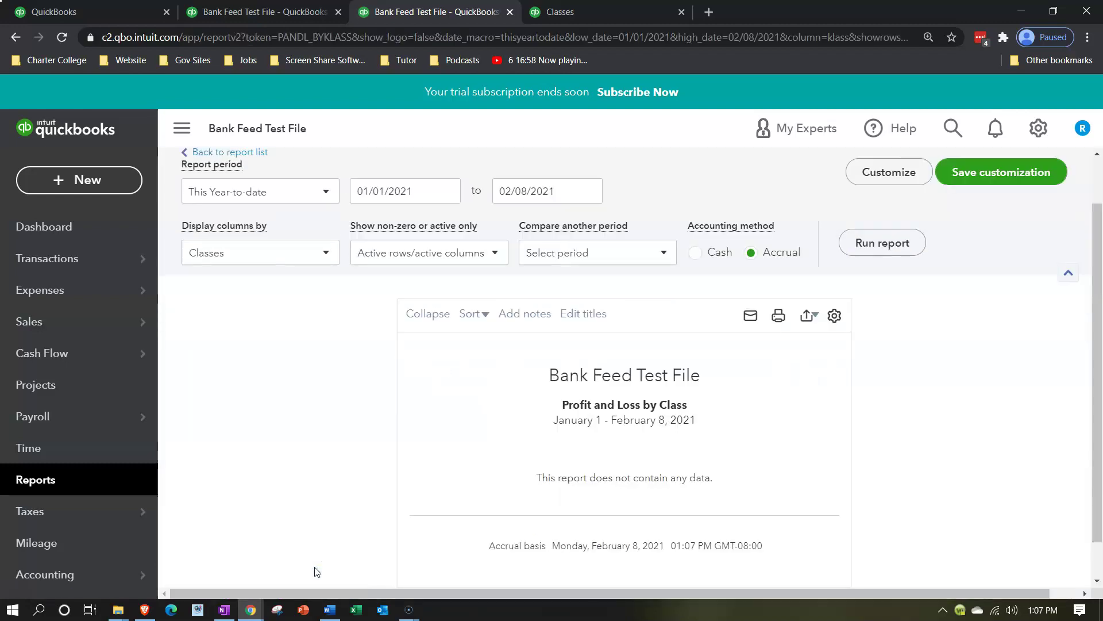
# - Set the report period to 01/01/2020 through 12/31/2020 and run the report
pyautogui.click(413, 193)
pyautogui.write('01/01/2020')
pyautogui.press('Tab')
pyautogui.write('123')
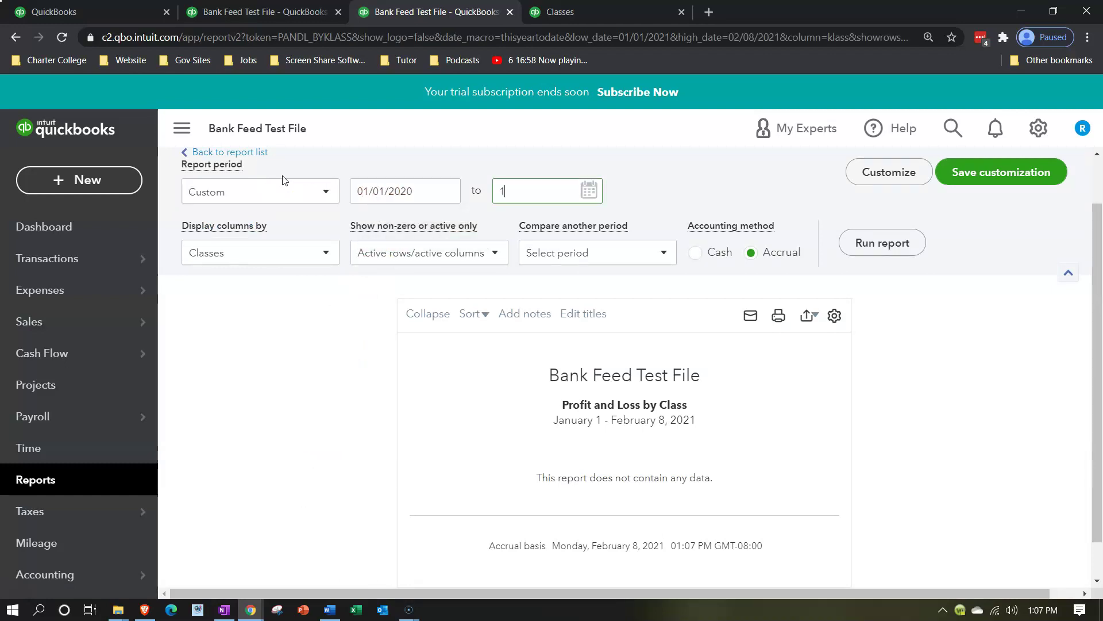
pyautogui.press('BackSpace')
pyautogui.write('/31/2020')
pyautogui.click(901, 253)
# - Hide the navigation menu, enlarge the page to 150%, and examine the income and expense rows across the class columns
pyautogui.click(191, 132)
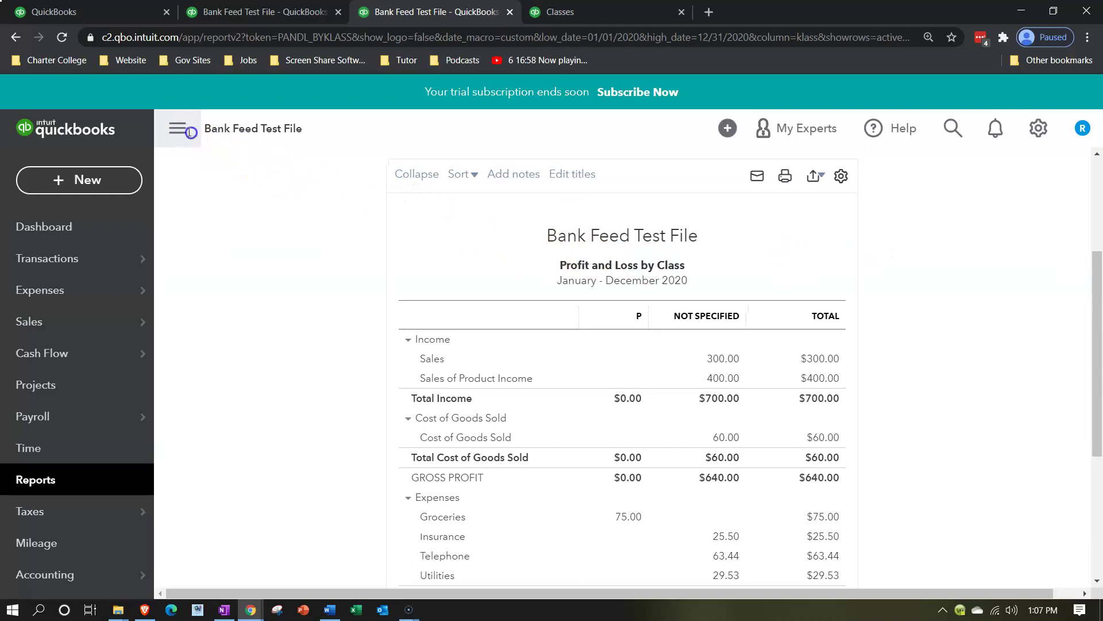
pyautogui.hotkey('ctrl', '+')
pyautogui.hotkey('ctrl', '+')
pyautogui.hotkey('ctrl', '+')
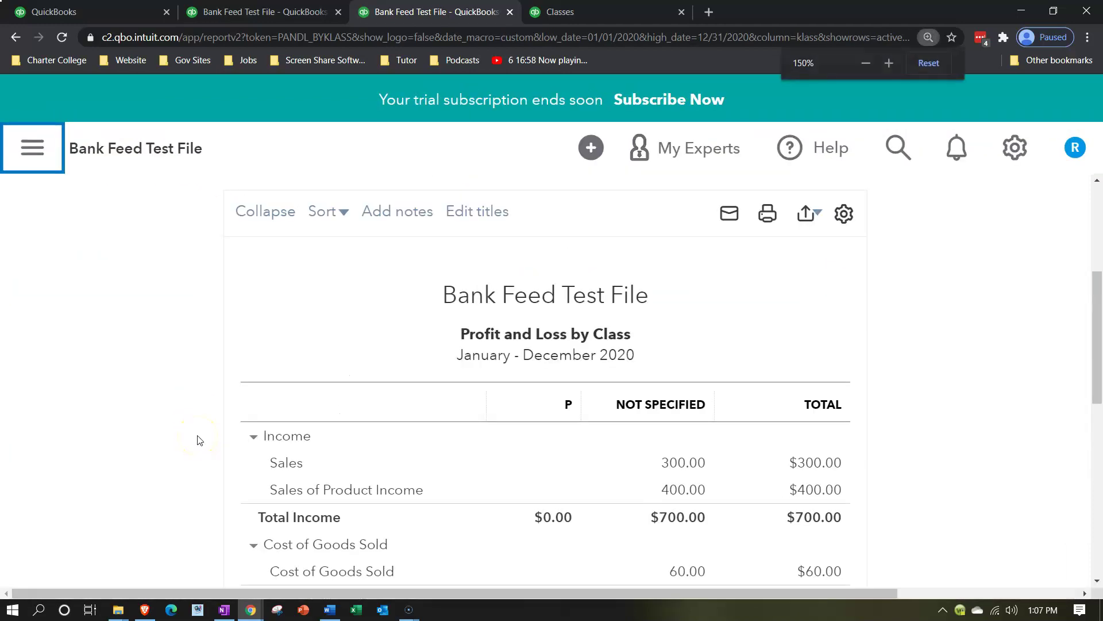
pyautogui.scroll(-2, 197, 440)
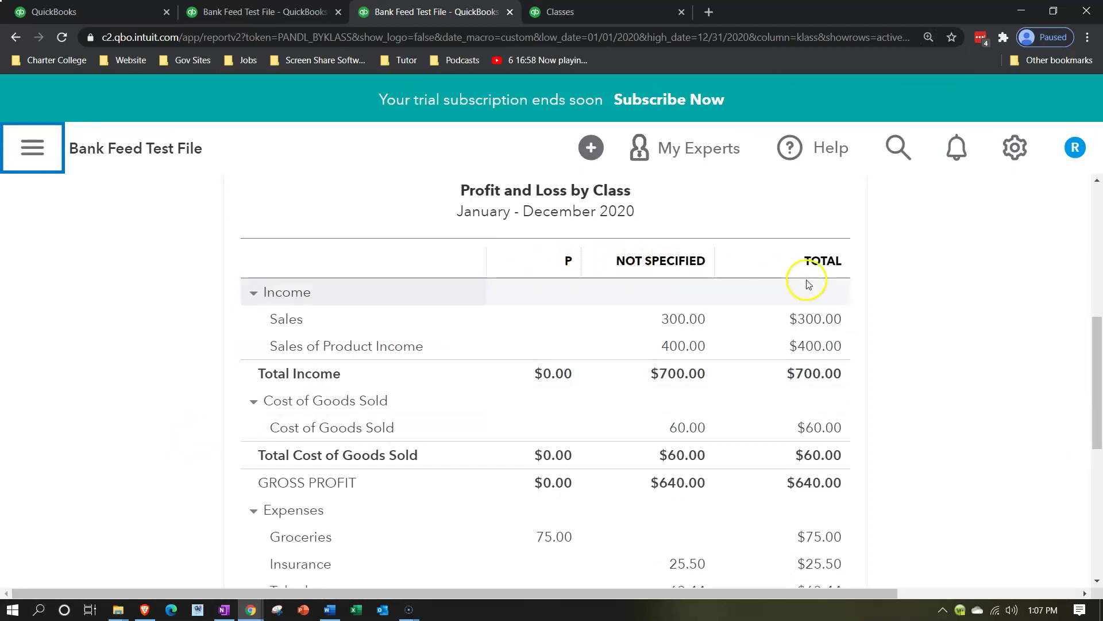
pyautogui.scroll(-3, 809, 283)
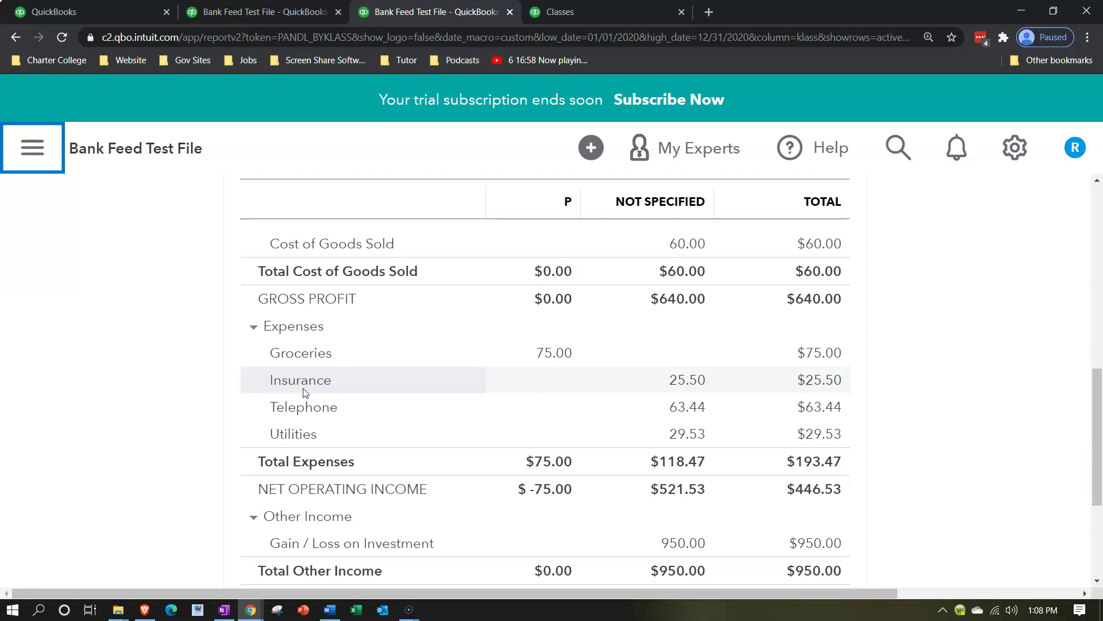
pyautogui.click(301, 402)
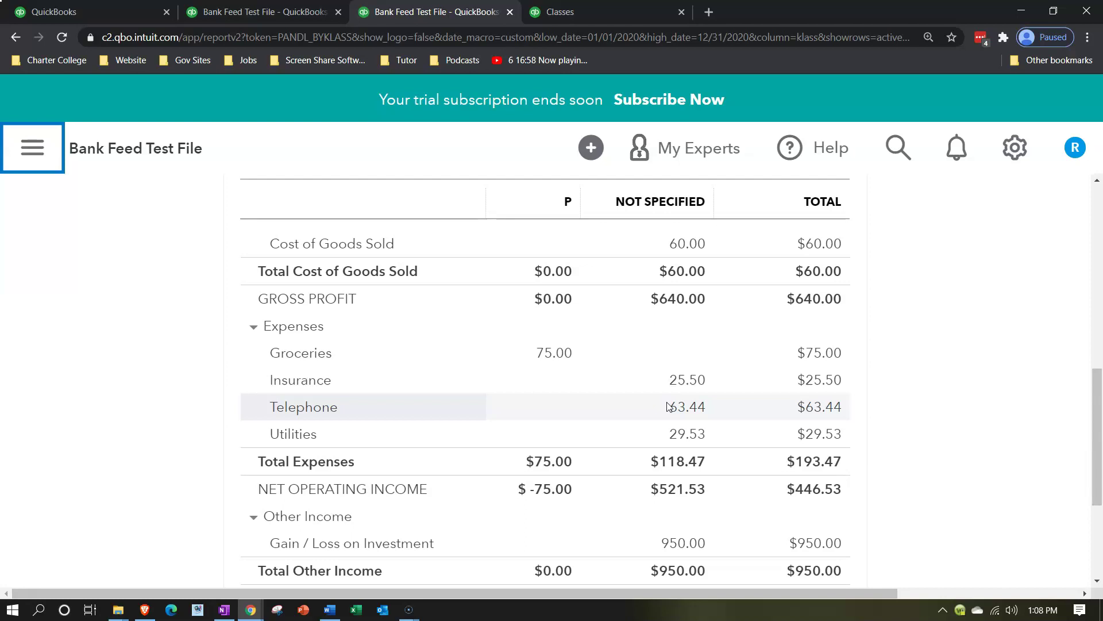
# - Drill down into the Sales amount on the class report and open Invoice #1001 from its transaction report
pyautogui.scroll(3, 670, 407)
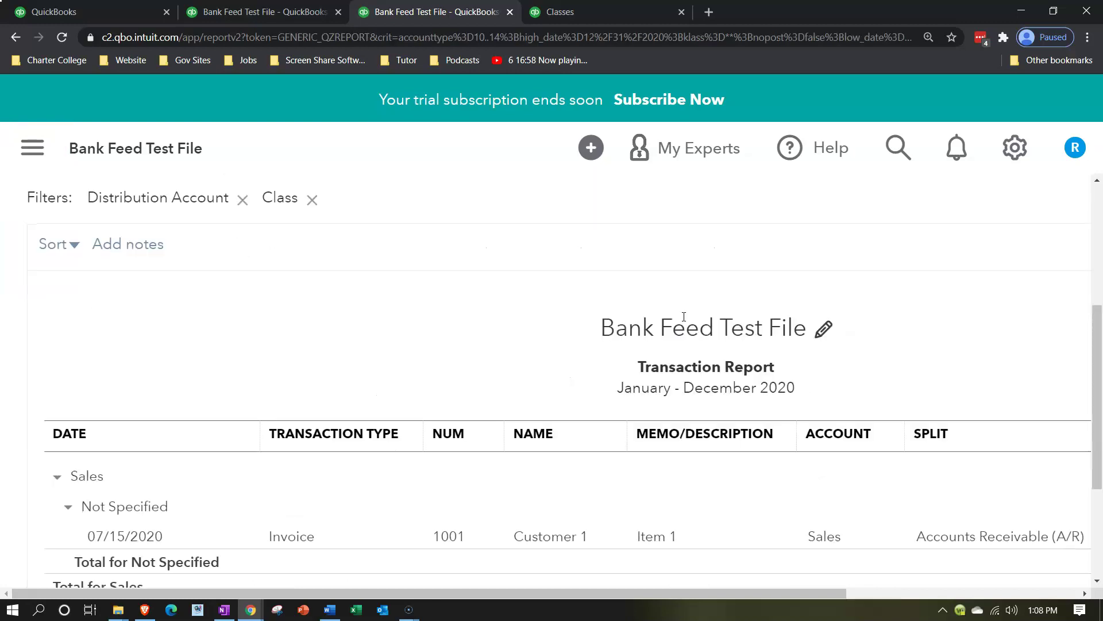
pyautogui.scroll(-2, 684, 317)
pyautogui.click(954, 395)
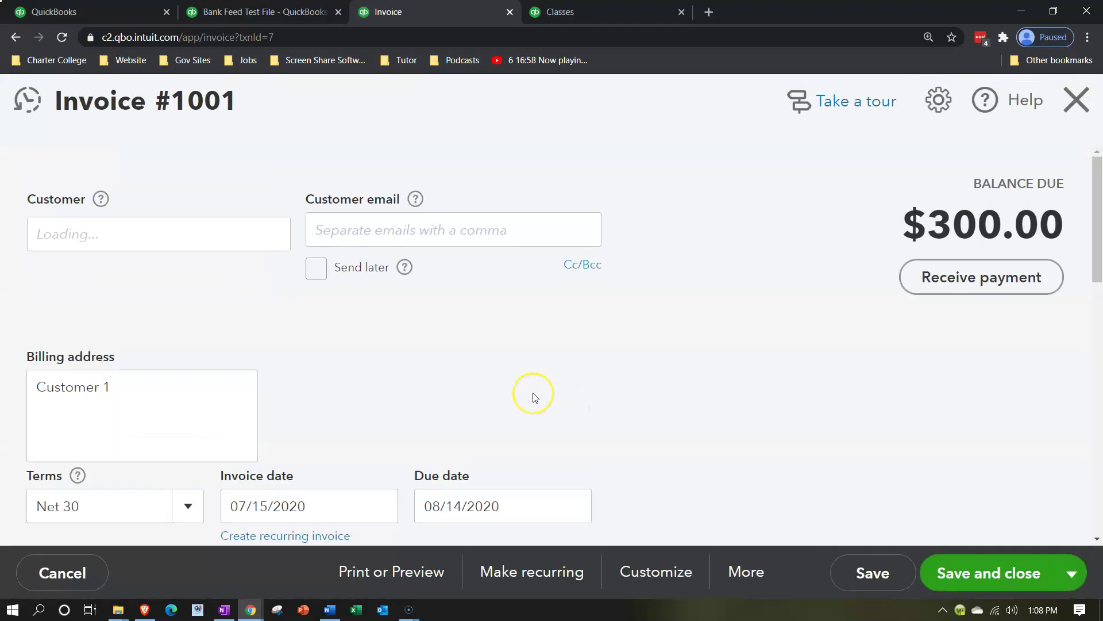
# - Assign class B to the Item 1 line of Invoice #1001, then save and close the invoice
pyautogui.scroll(-3, 532, 395)
pyautogui.scroll(-2, 534, 396)
pyautogui.scroll(-6, 535, 396)
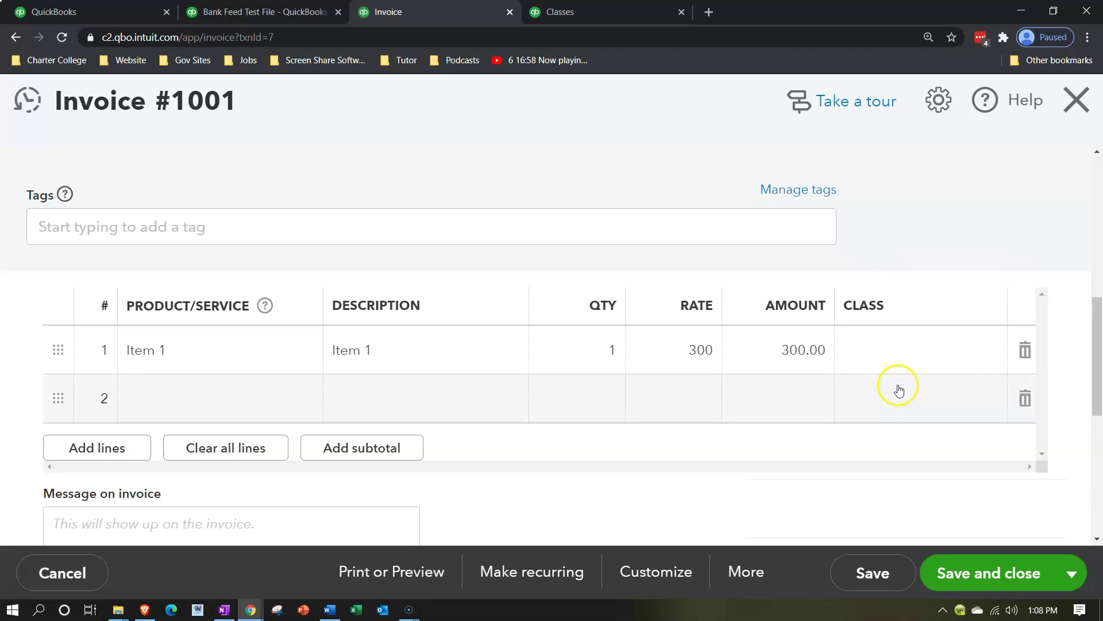
pyautogui.click(891, 351)
pyautogui.write('B')
pyautogui.press('Tab')
pyautogui.click(874, 571)
pyautogui.click(1075, 100)
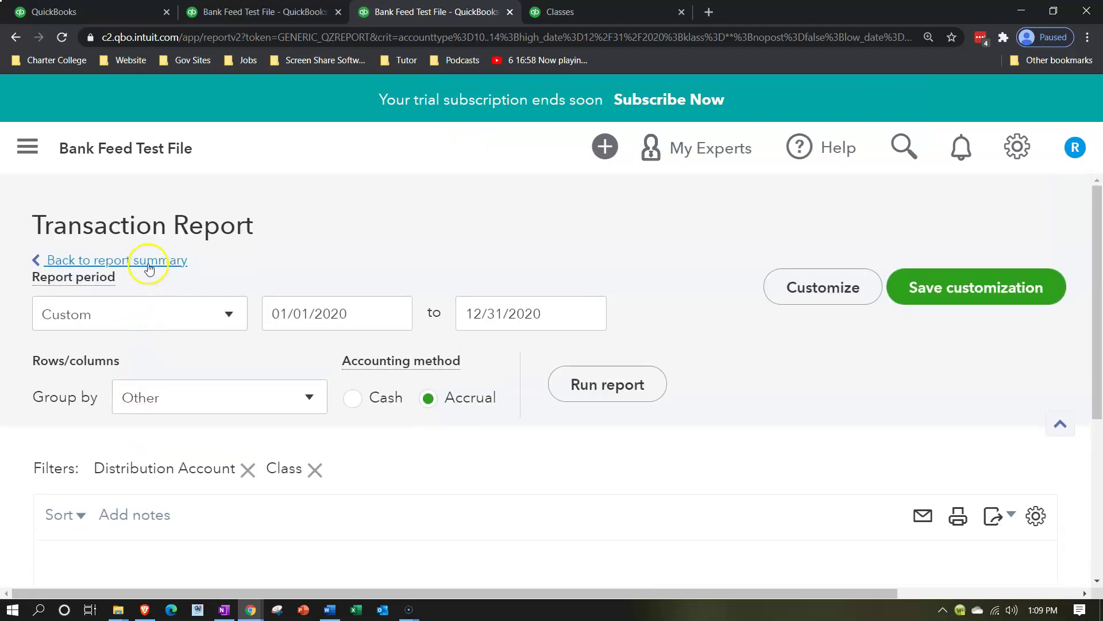
# - Return to the Profit and Loss by Class summary and review the B, P and Not Specified columns down to net income
pyautogui.click(148, 262)
pyautogui.scroll(-5, 350, 379)
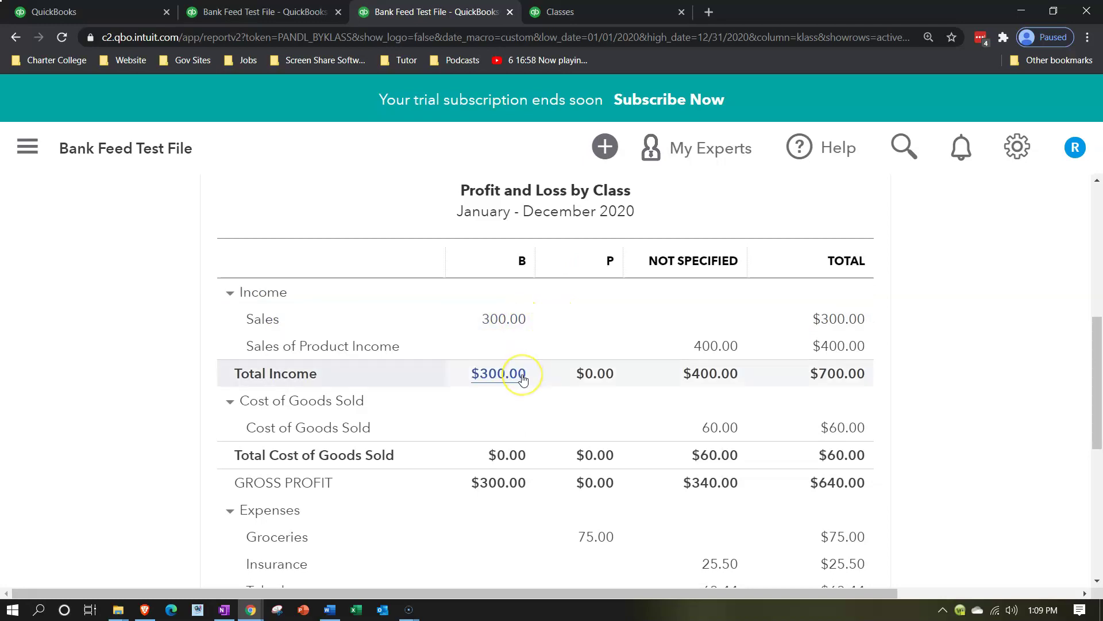
pyautogui.scroll(-2, 523, 379)
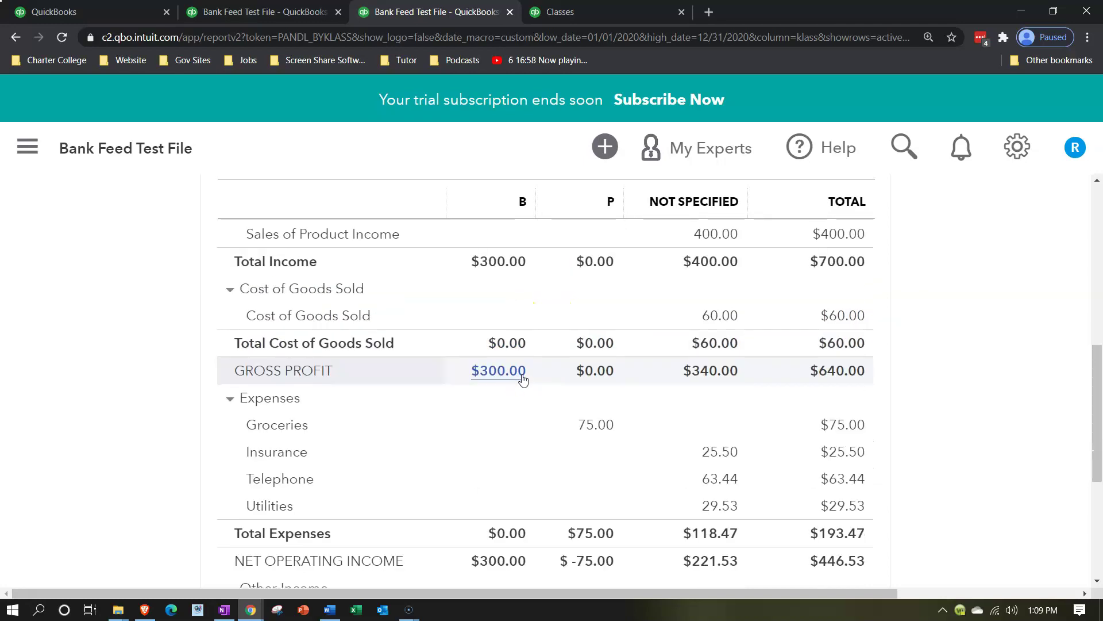
pyautogui.click(702, 273)
pyautogui.scroll(-4, 706, 276)
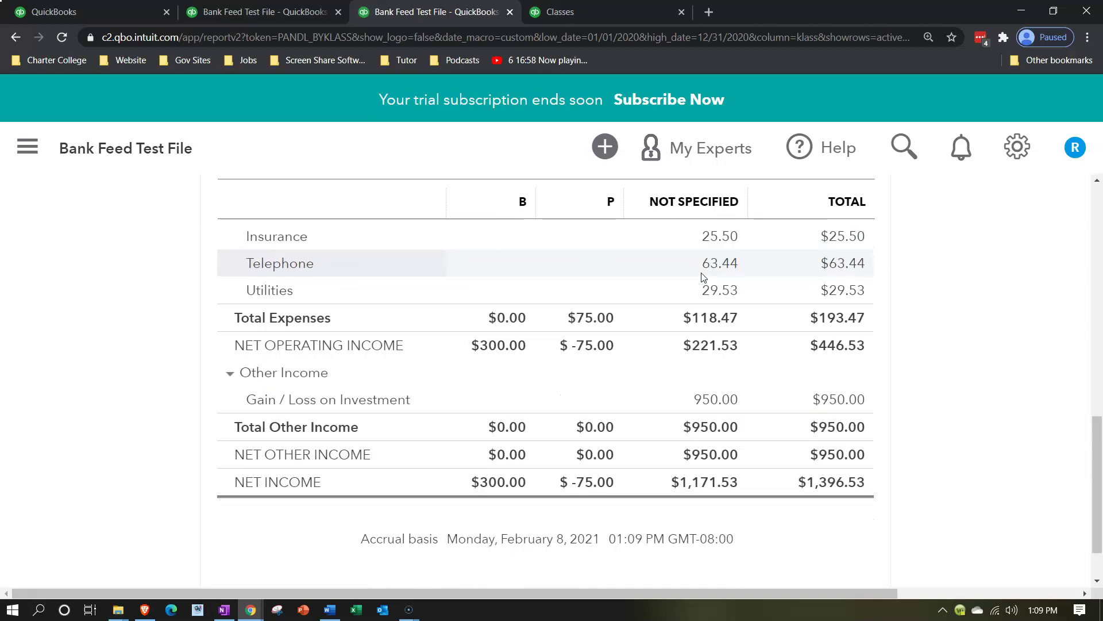
# - Check net income in the Not Specified and Total columns, and bring up the Balance Sheet report's date settings
pyautogui.click(740, 511)
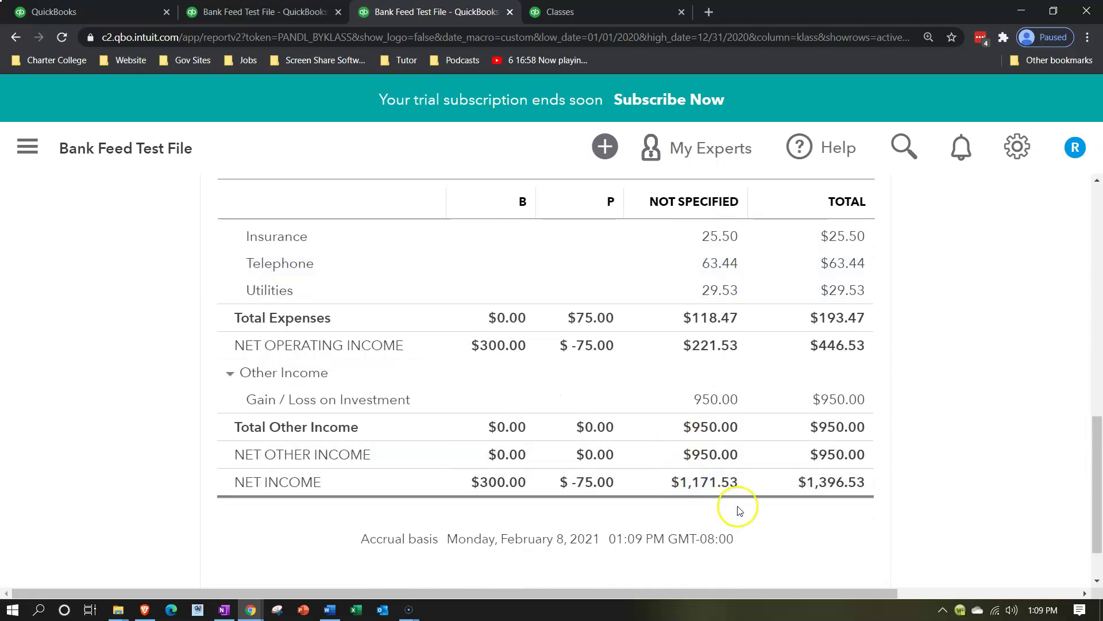
pyautogui.click(854, 492)
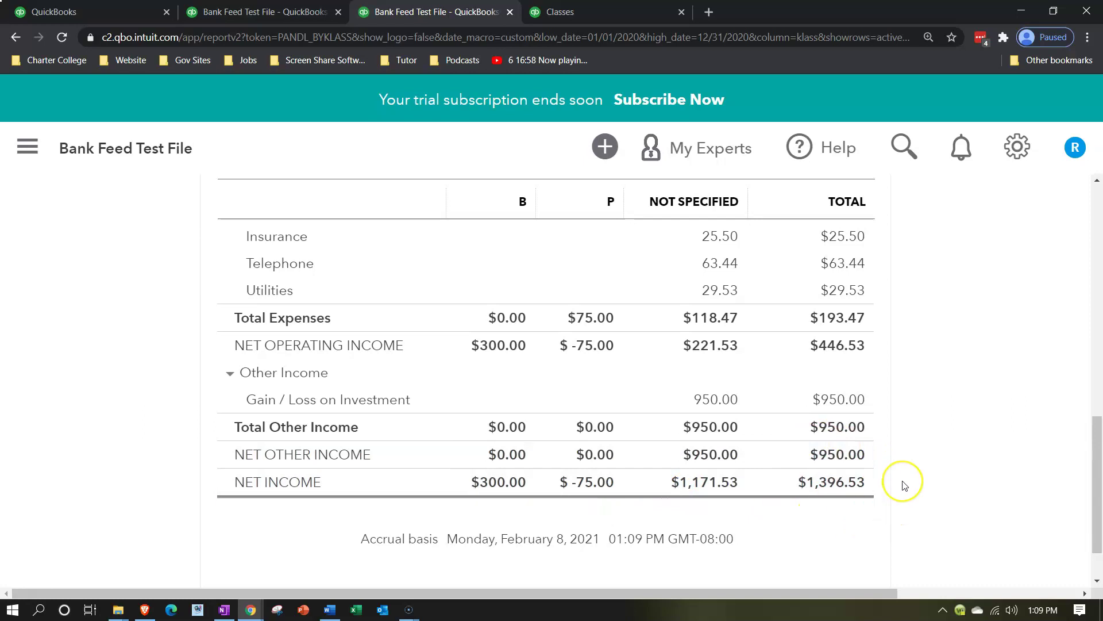
pyautogui.click(276, 13)
pyautogui.hotkey('ctrl', '+')
pyautogui.hotkey('ctrl', '+')
pyautogui.hotkey('ctrl', '+')
pyautogui.scroll(15, 291, 328)
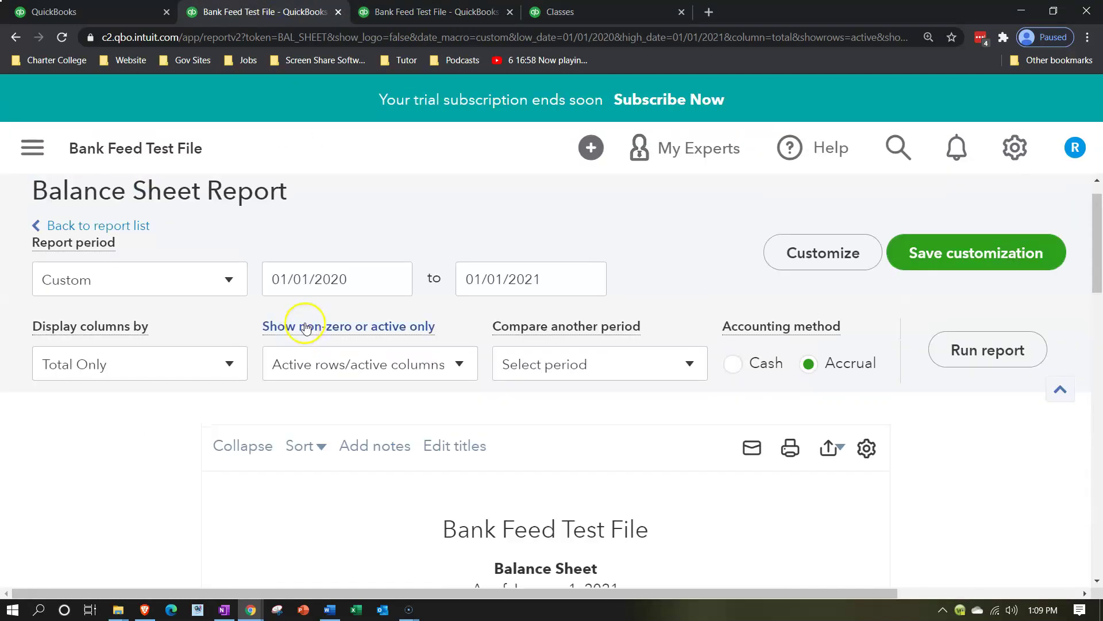
# - Run the Balance Sheet with the end date 12/31/2020 and examine its equity section, including Owner's Equity and Net Income
pyautogui.tripleClick(564, 290)
pyautogui.write('12/31/2020')
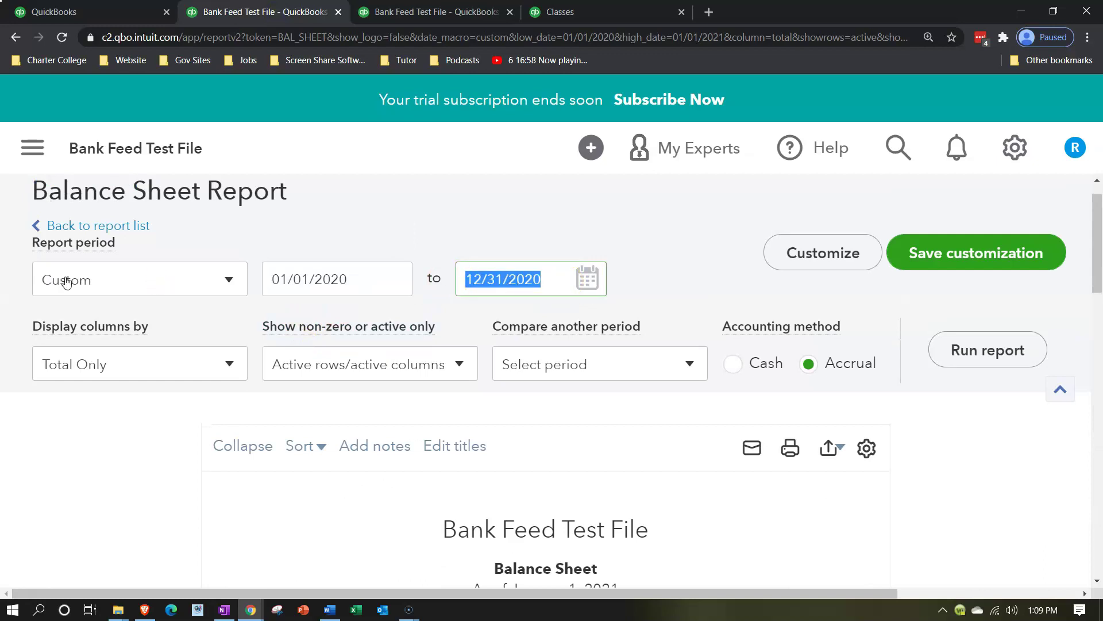
pyautogui.press('Tab')
pyautogui.click(985, 347)
pyautogui.scroll(-3, 864, 401)
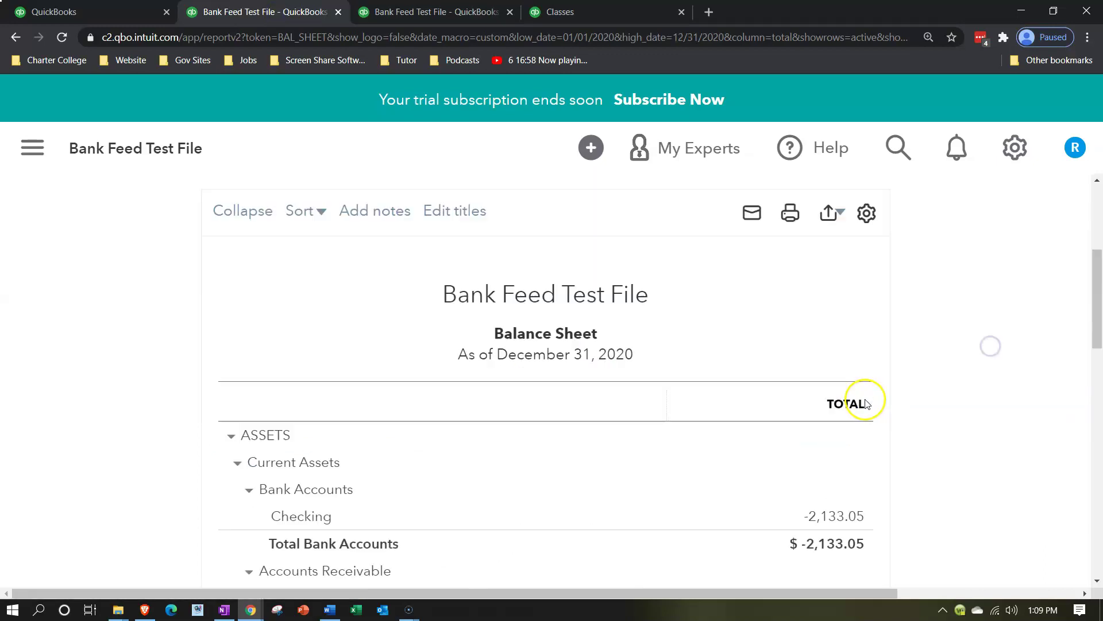
pyautogui.scroll(-15, 518, 416)
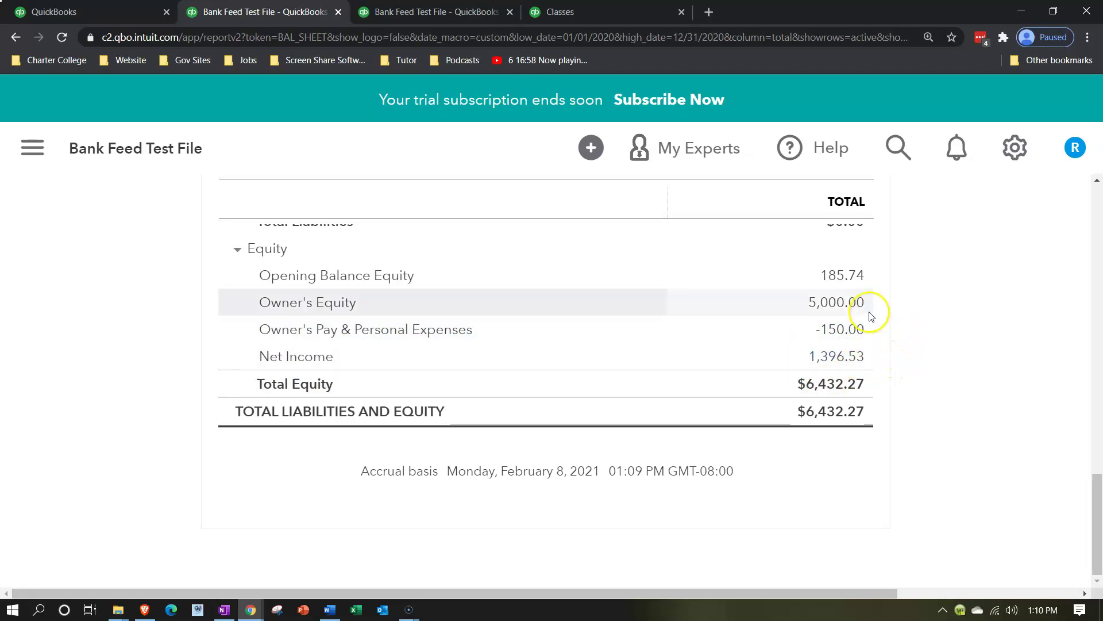
# - Rerun the Balance Sheet with the end date 01/01/2021 and examine Owner's Equity, Owner's Pay & Personal Expenses and Net Income
pyautogui.scroll(10, 581, 380)
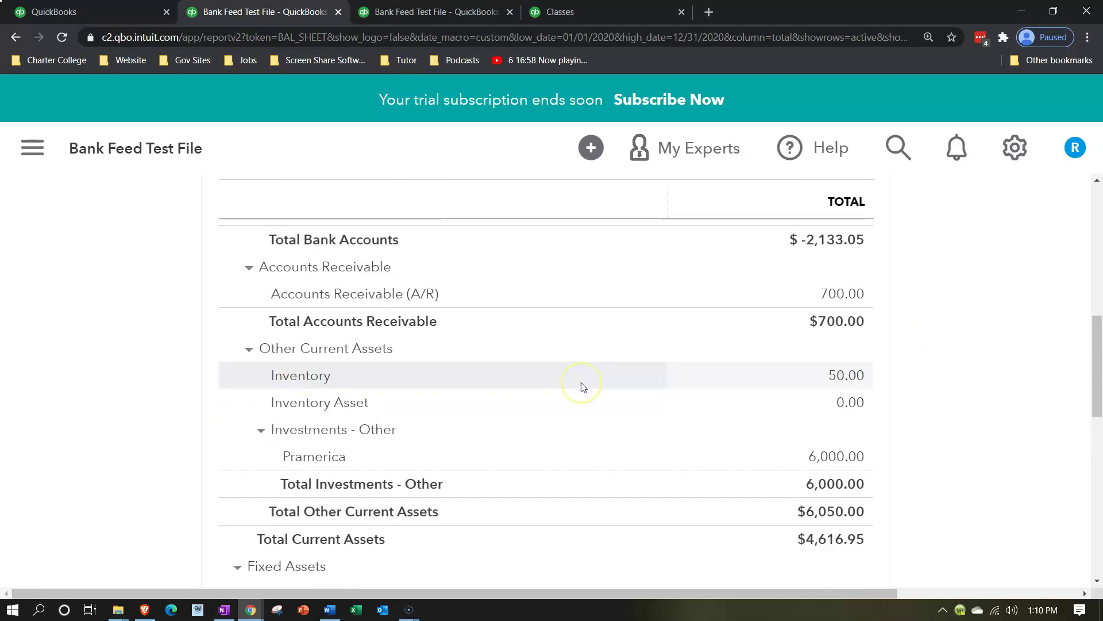
pyautogui.scroll(10, 581, 380)
pyautogui.click(586, 311)
pyautogui.press('+')
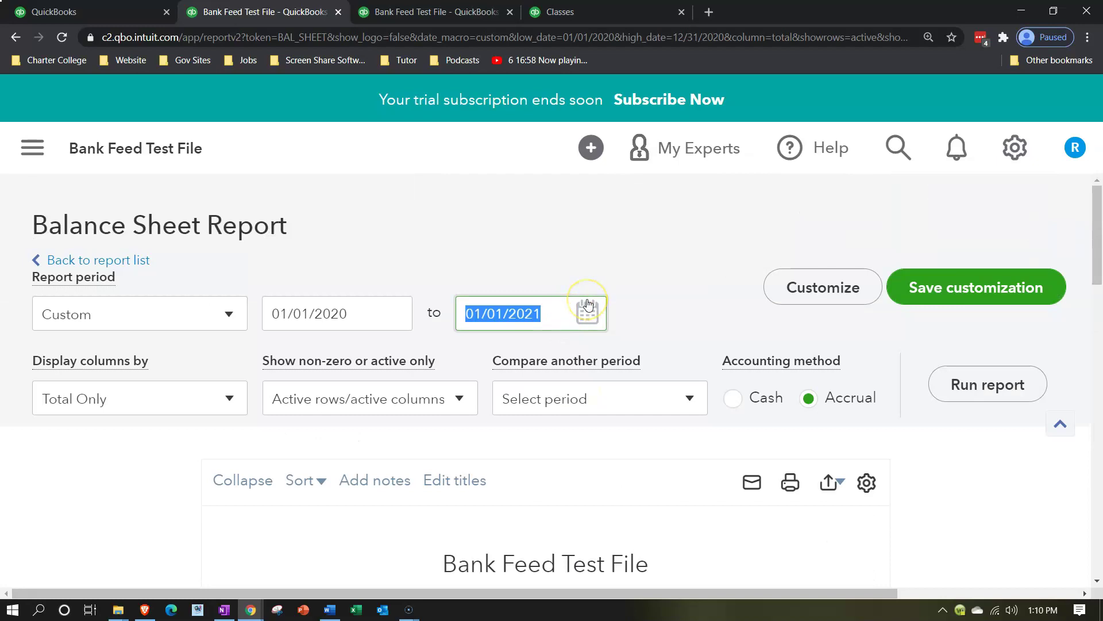
pyautogui.click(971, 383)
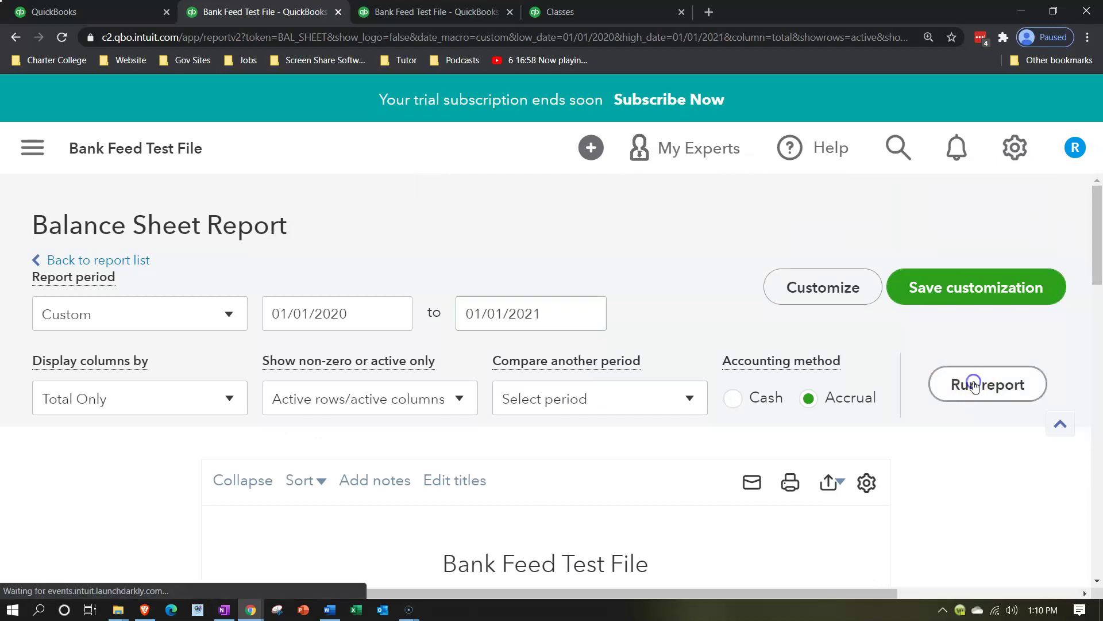
pyautogui.scroll(-15, 812, 411)
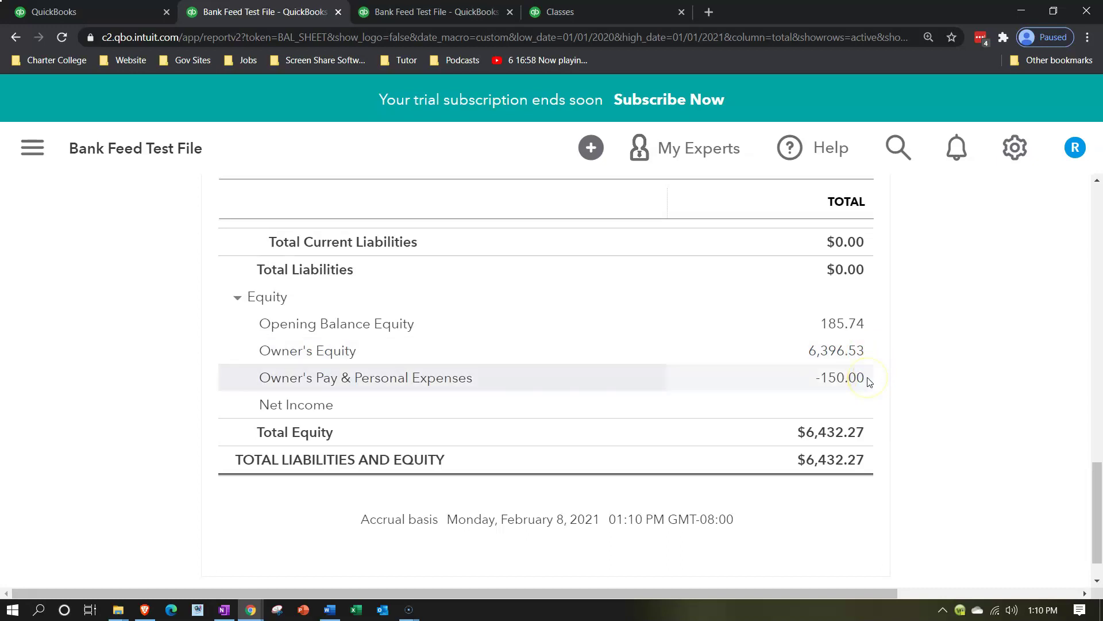
pyautogui.click(873, 377)
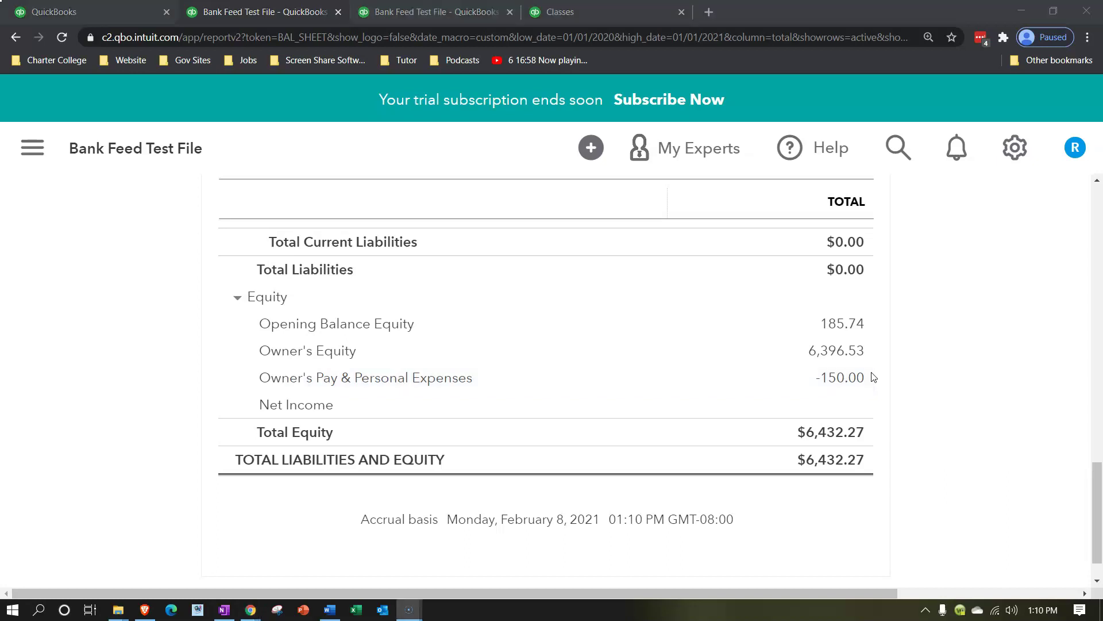
pyautogui.scroll(10, 874, 376)
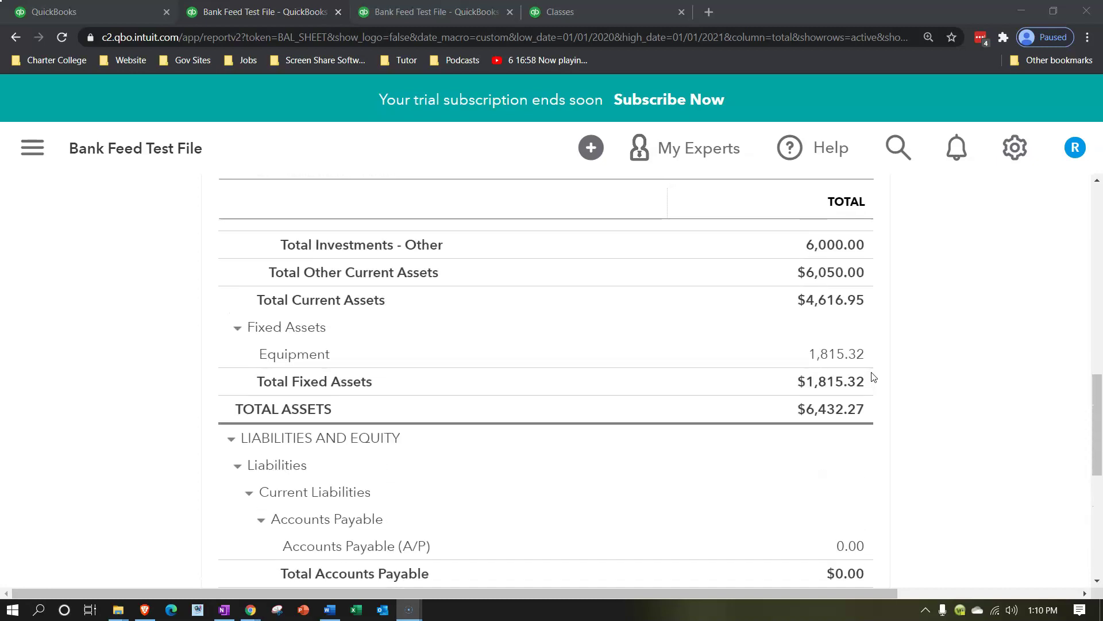
pyautogui.scroll(5, 874, 377)
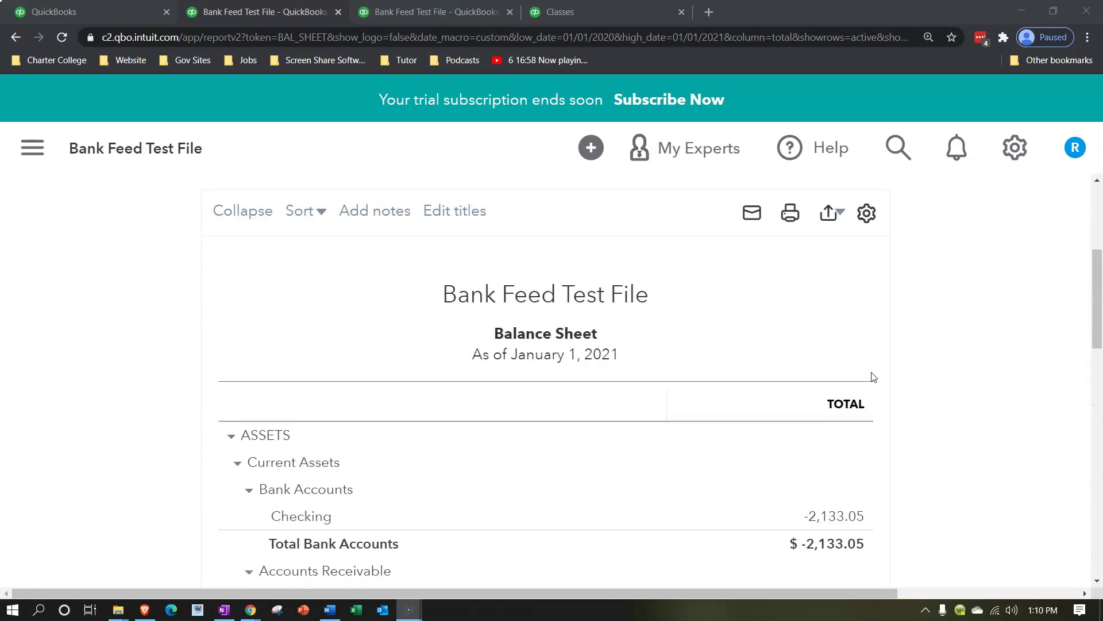